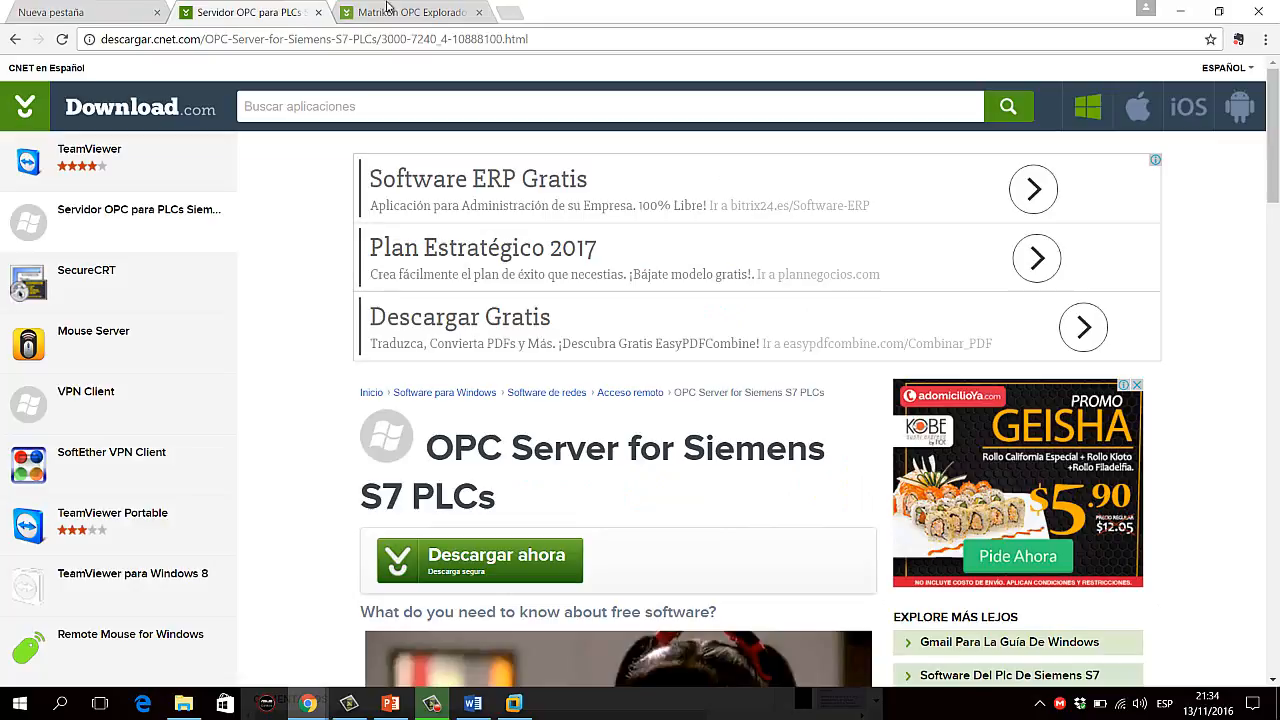
- Review the Download.com pages for OPC Server for Siemens S7 PLCs and Matrikon OPC Explorer
left_click(386, 10)
left_click(254, 12)
left_click(356, 9)
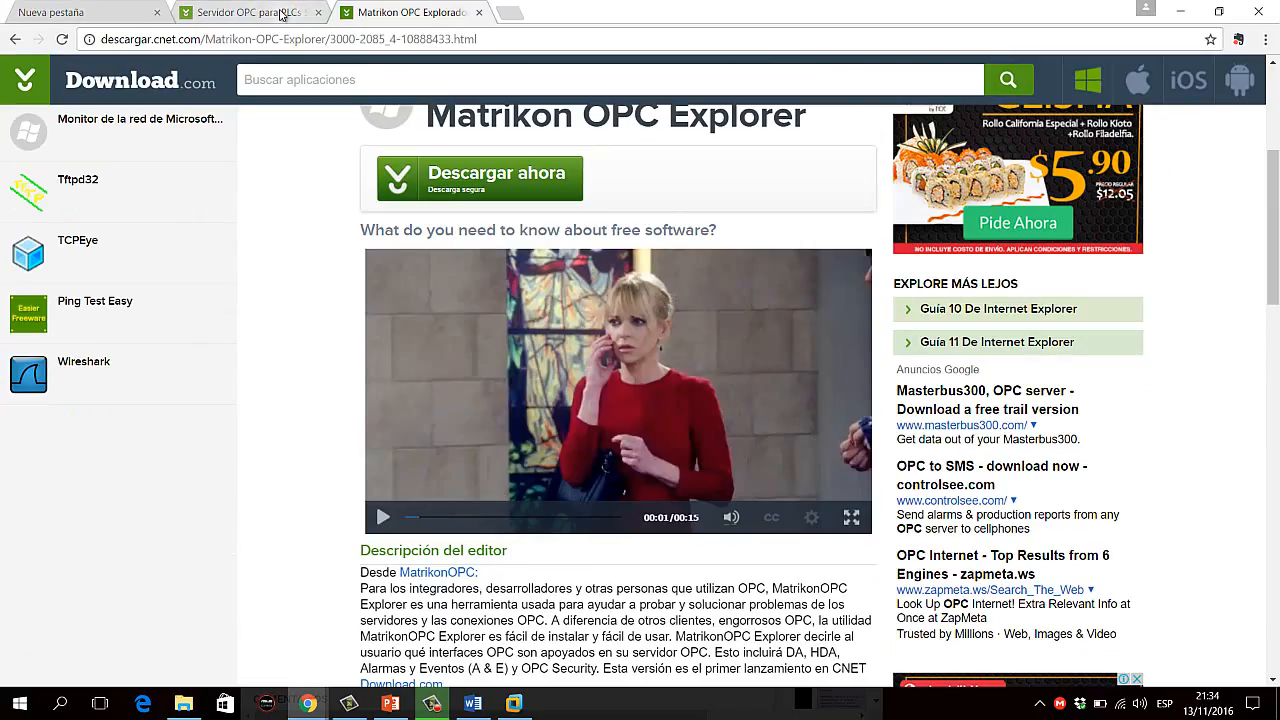
left_click(283, 12)
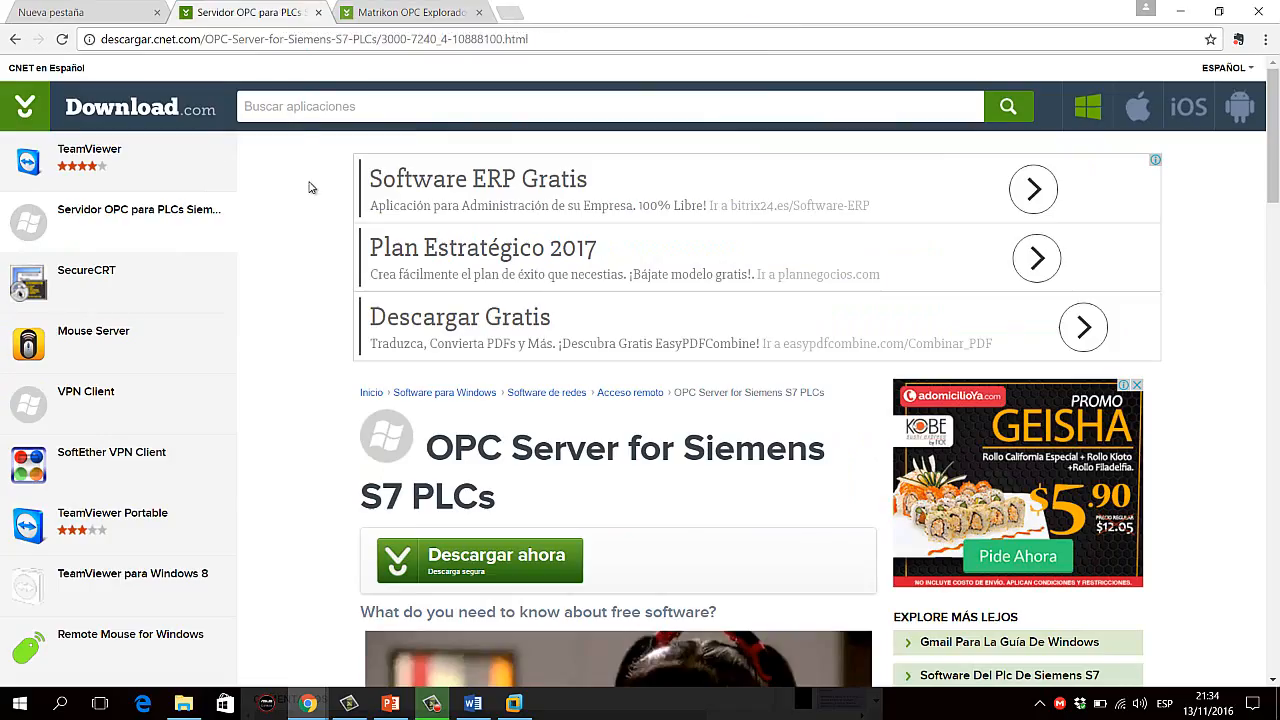
scroll(360, 300, "down", 1)
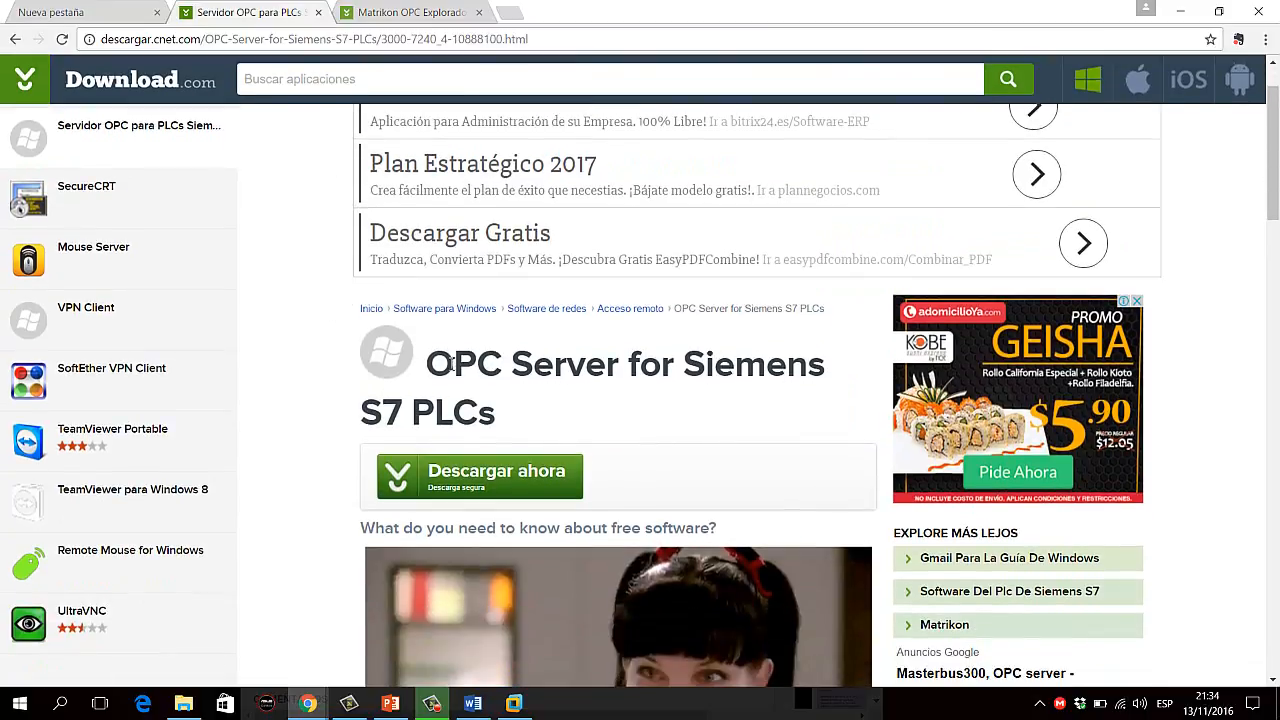
left_click(418, 13)
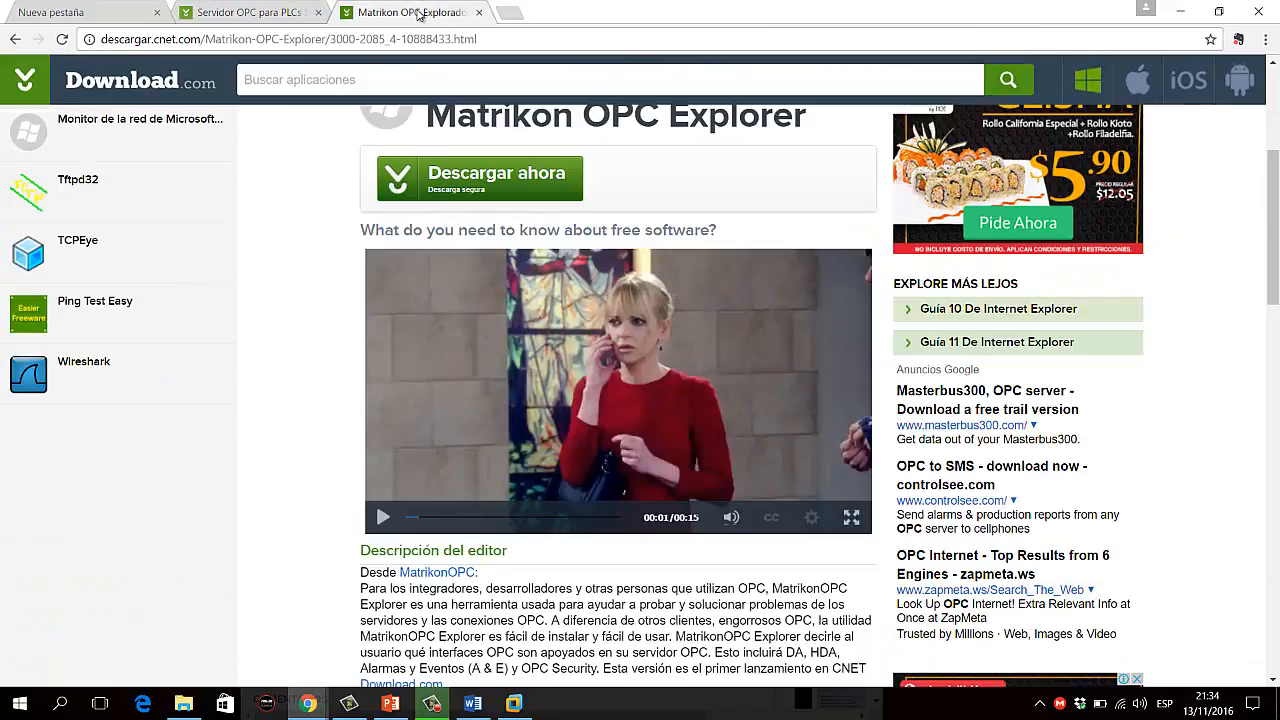
scroll(651, 303, "up", 3)
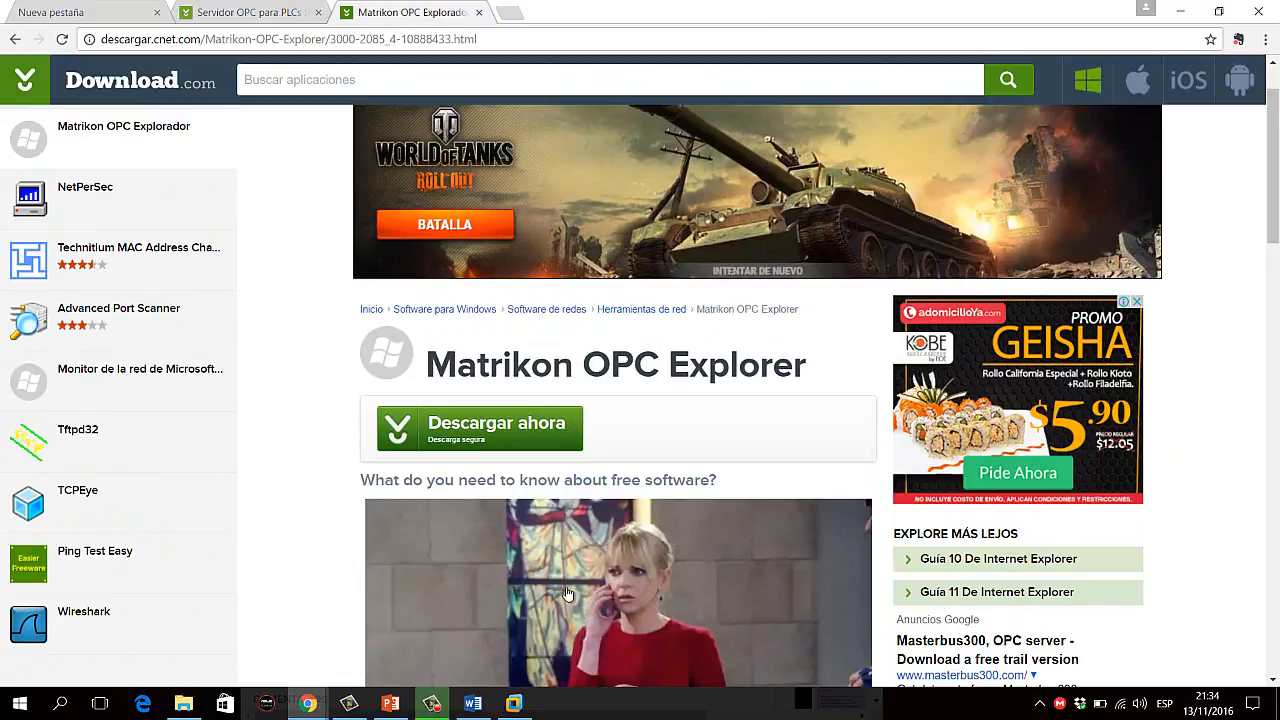
- Switch to the Windows XP PLC virtual machine in VMware Workstation, show it full screen and log in as Administrador
left_click(516, 704)
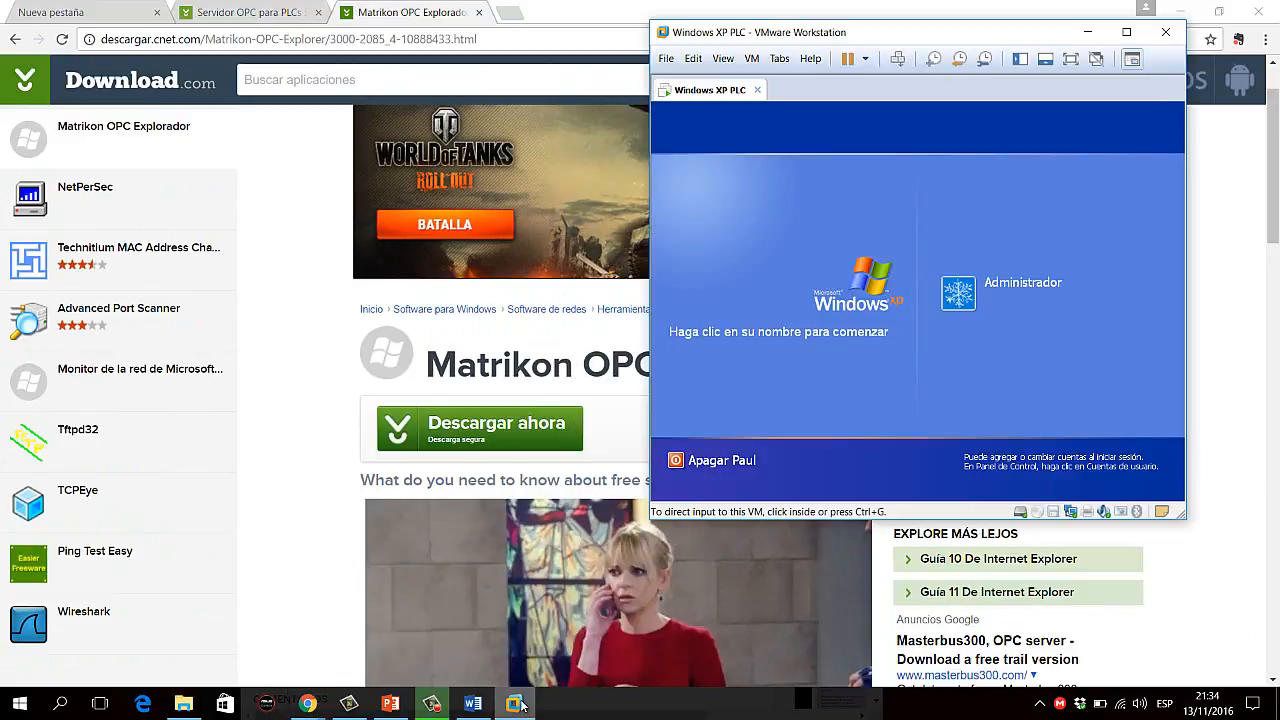
left_click(1126, 33)
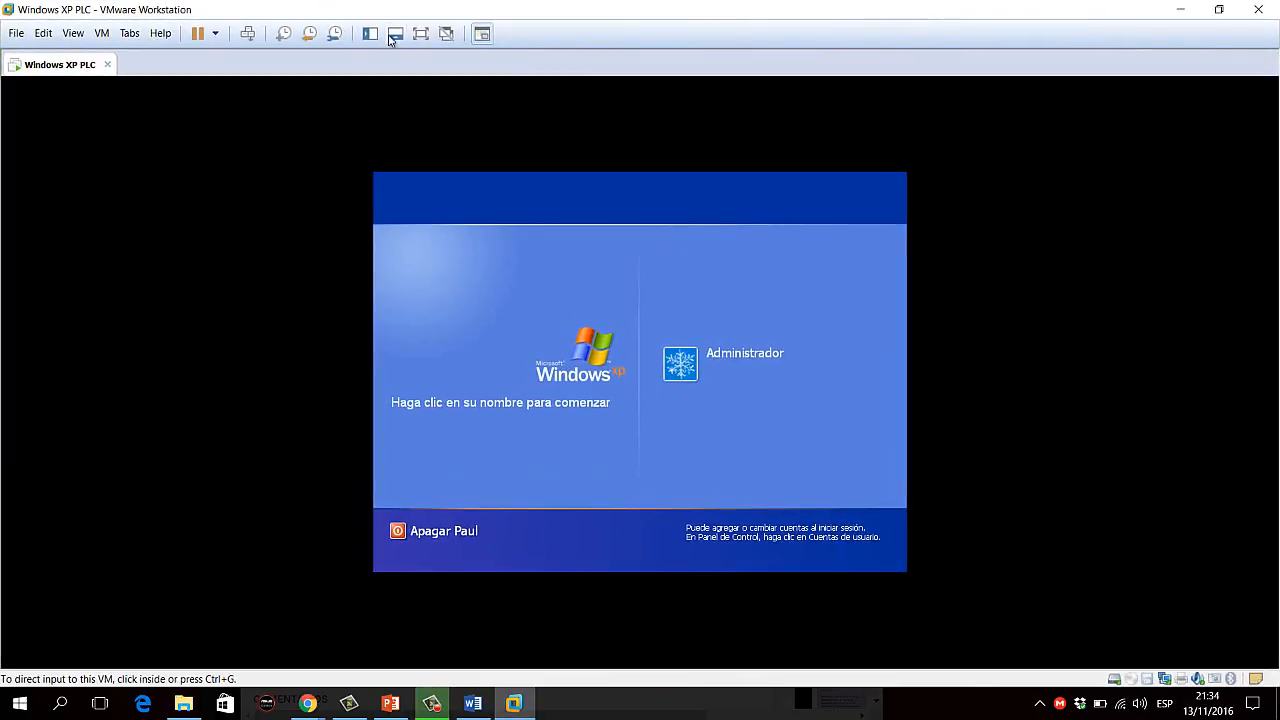
left_click(420, 35)
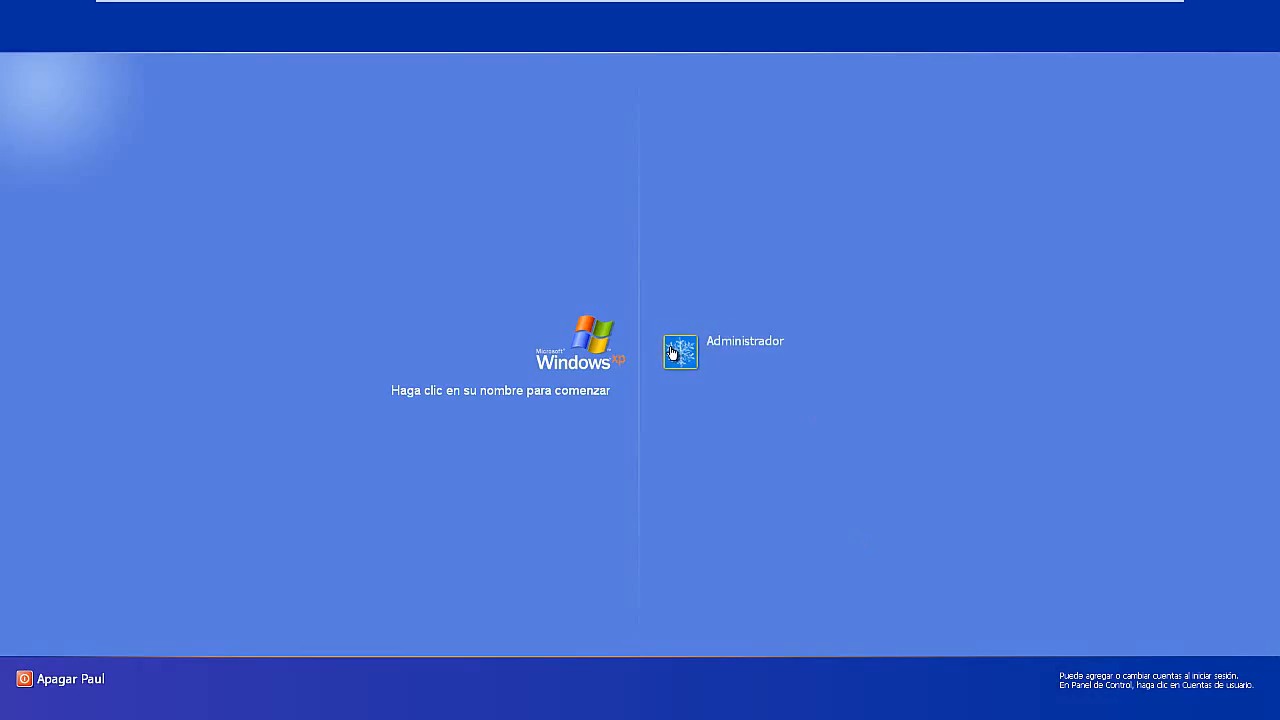
left_click(673, 352)
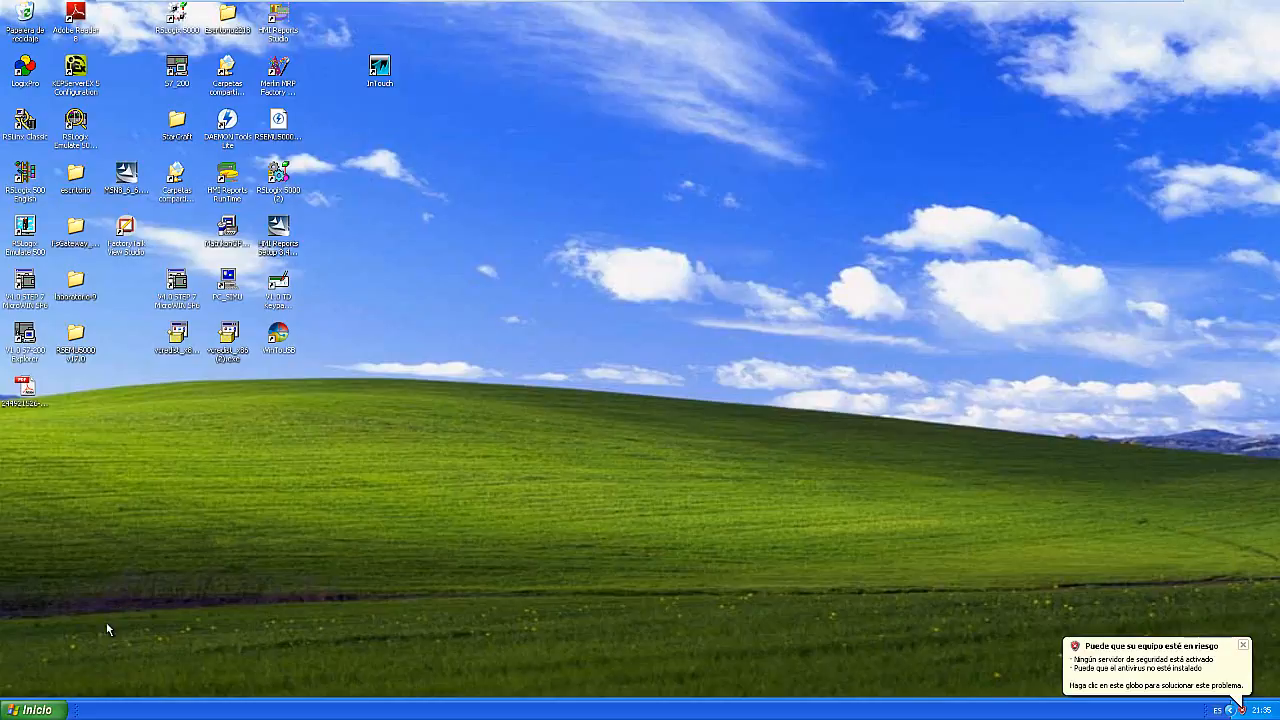
- Launch MatrikonOPC Explorer in the virtual machine
left_click(52, 710)
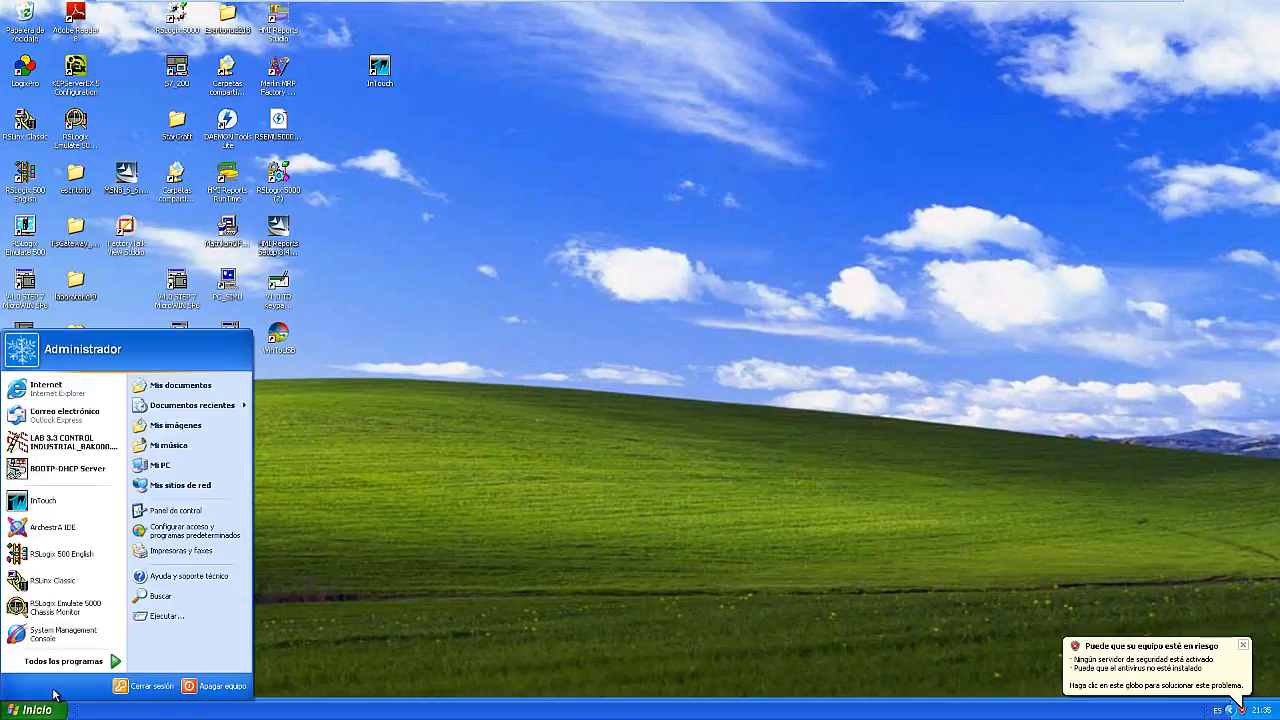
mouse_move(70, 672)
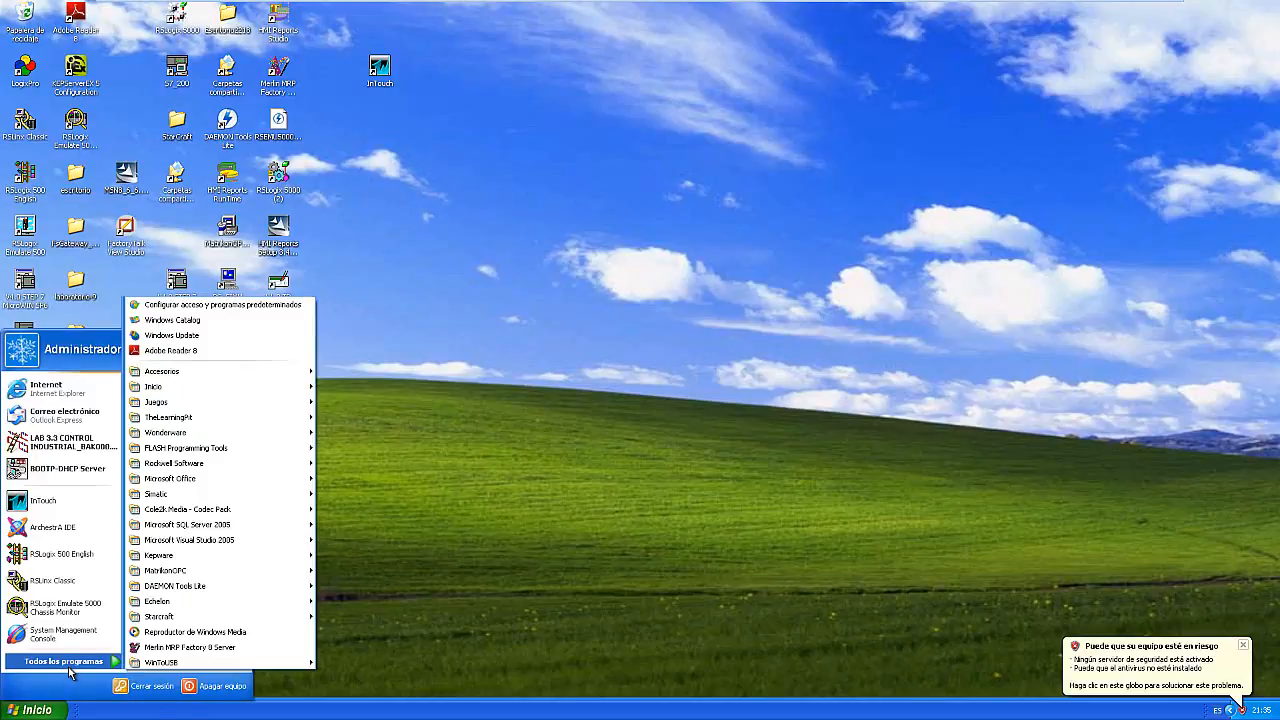
mouse_move(148, 664)
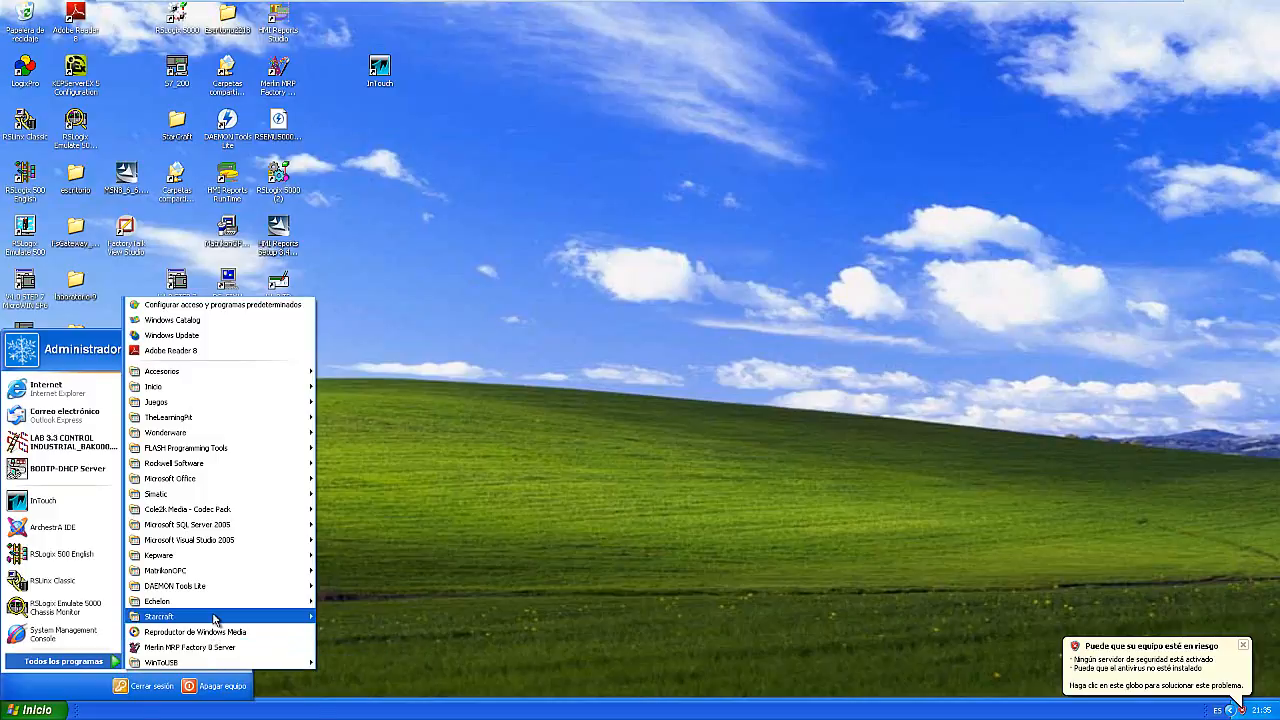
mouse_move(226, 572)
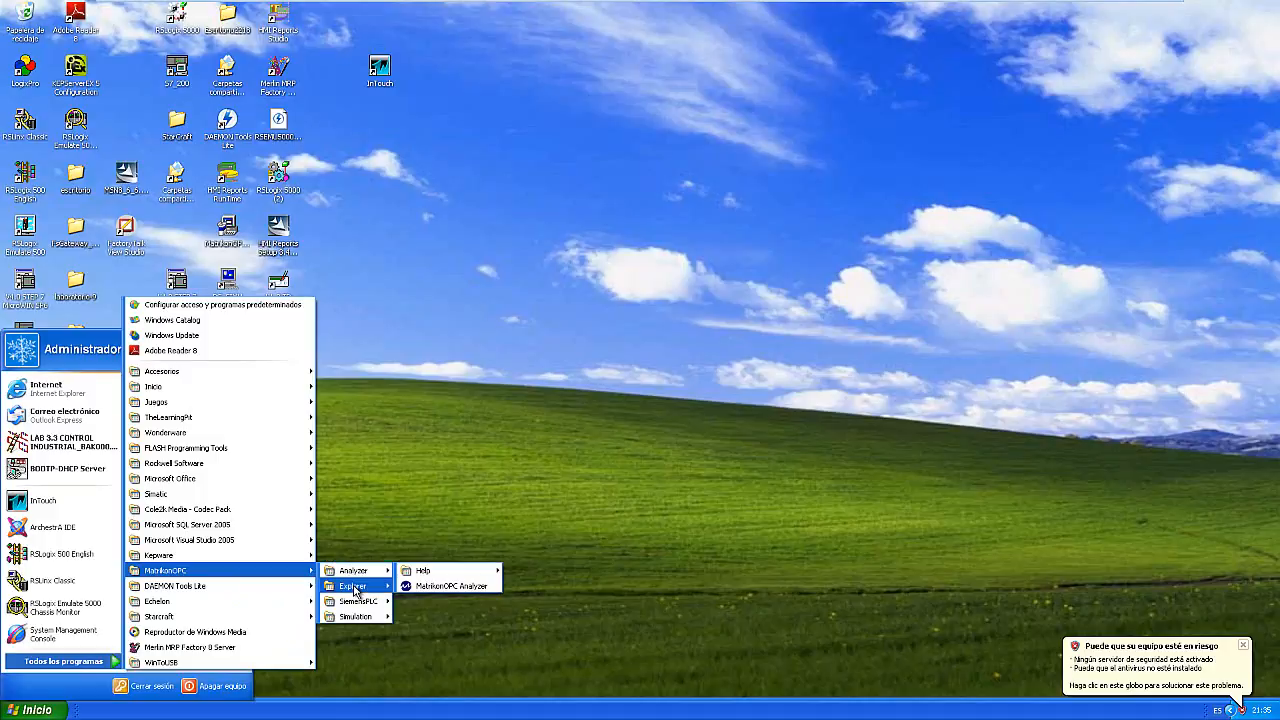
mouse_move(355, 590)
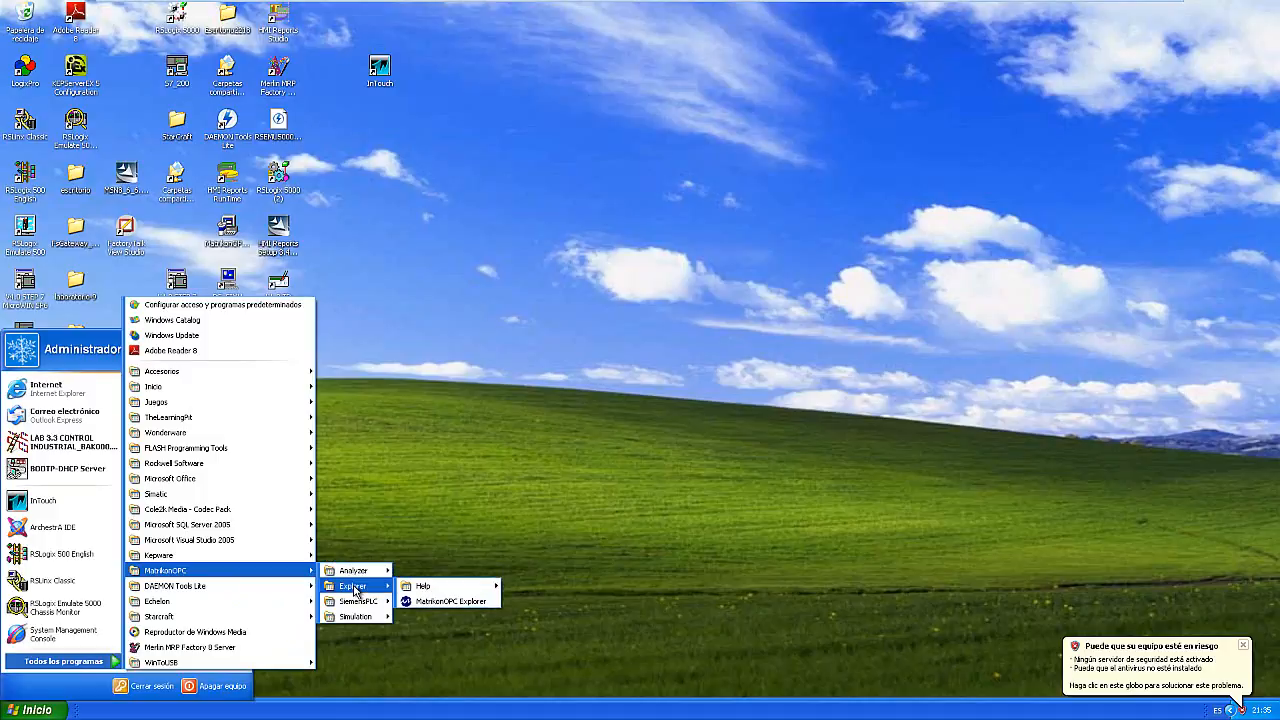
left_click(422, 600)
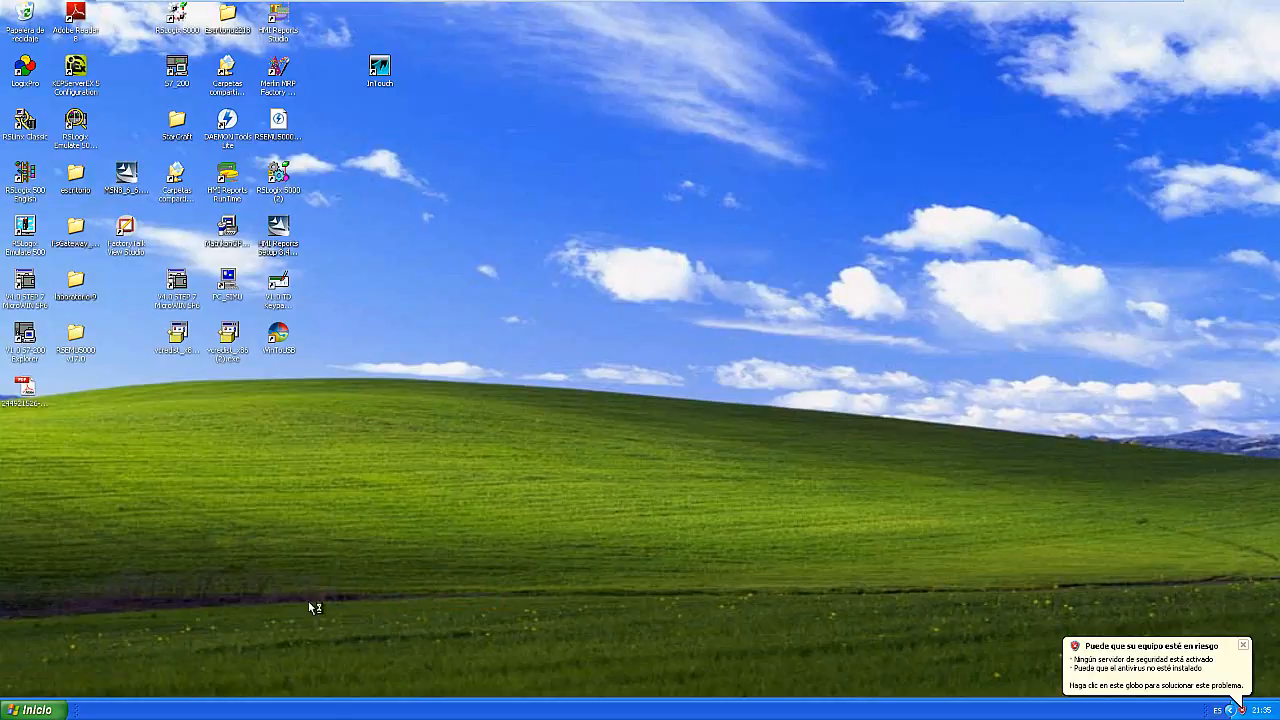
- Launch MatrikonOPC Server for Simulation from the installed MatrikonOPC programs
left_click(41, 711)
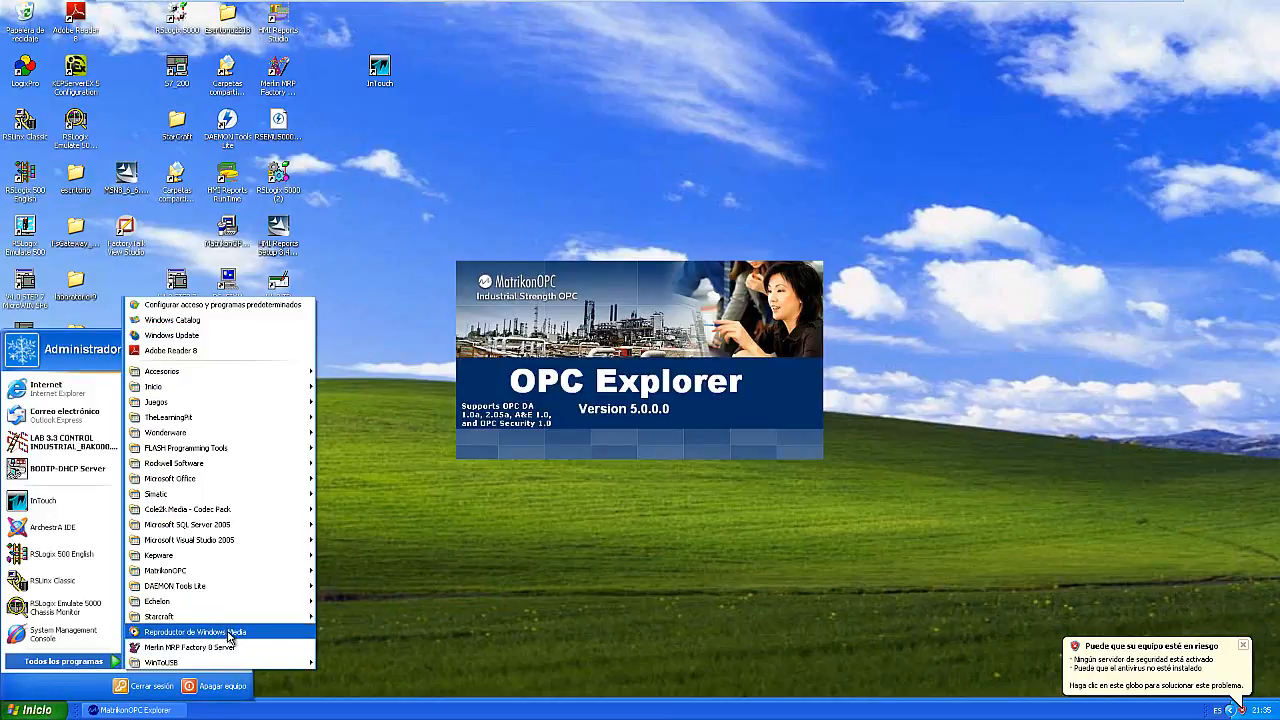
mouse_move(266, 570)
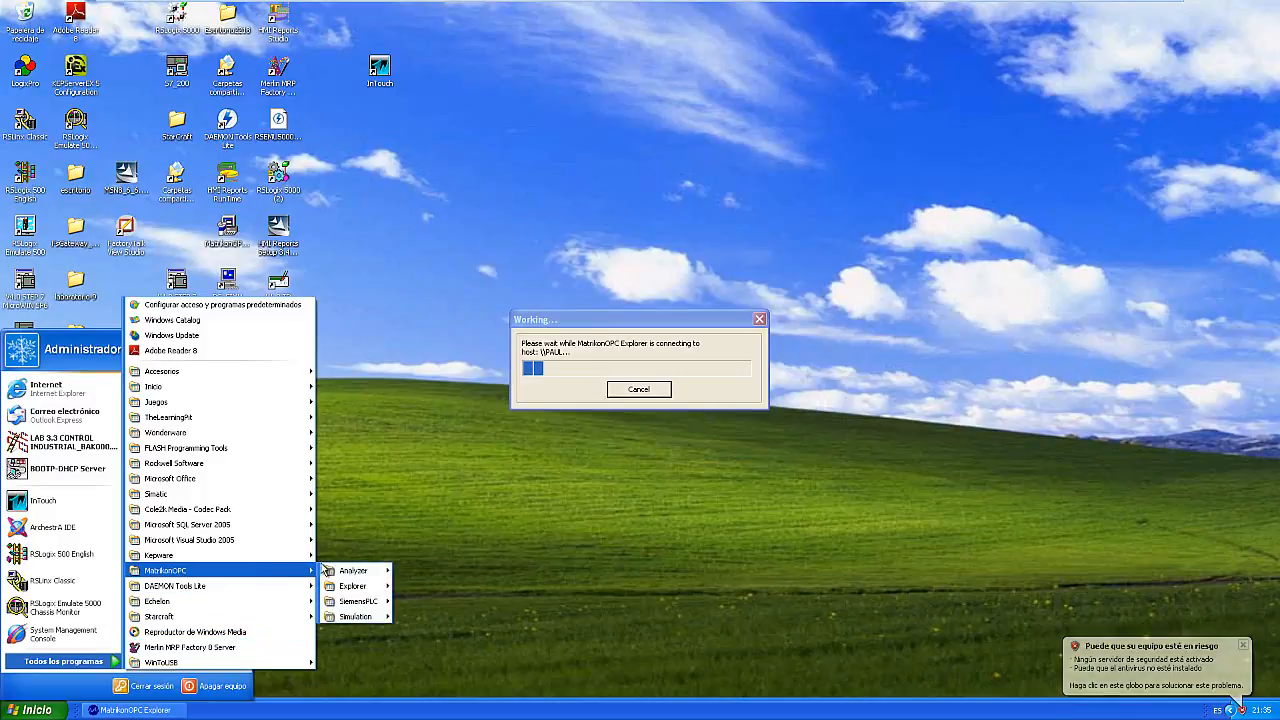
mouse_move(348, 572)
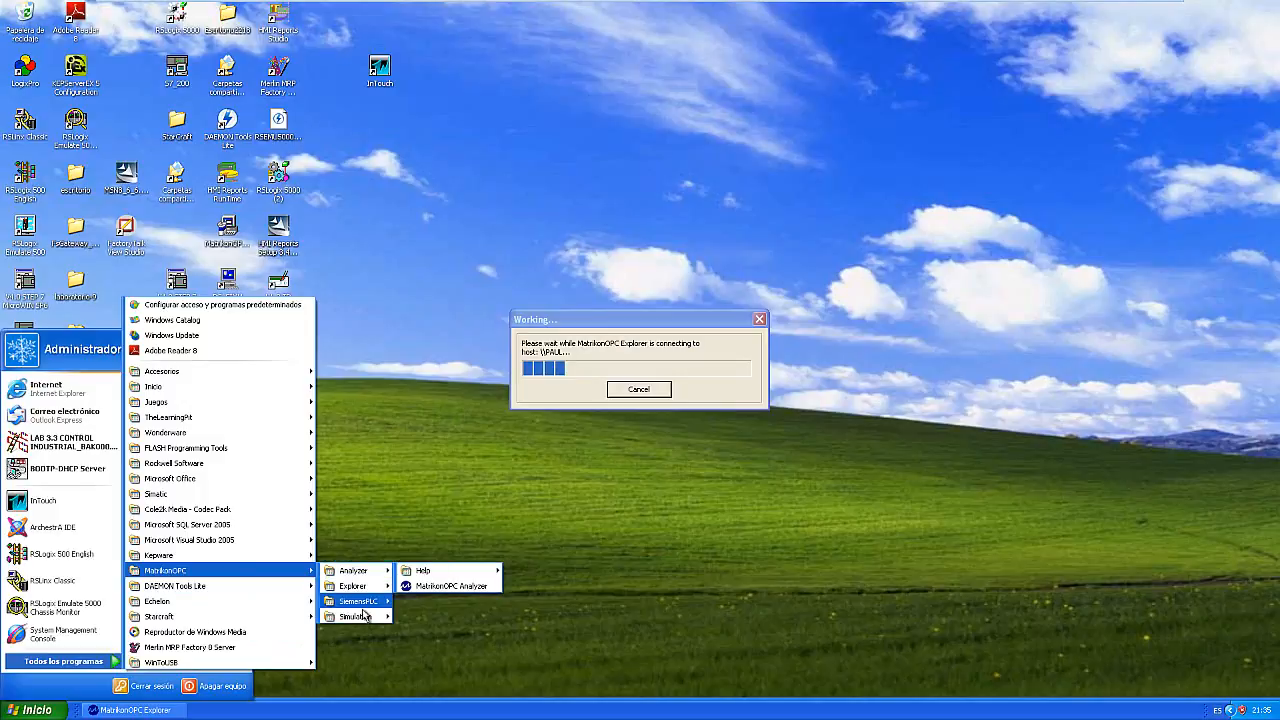
mouse_move(367, 621)
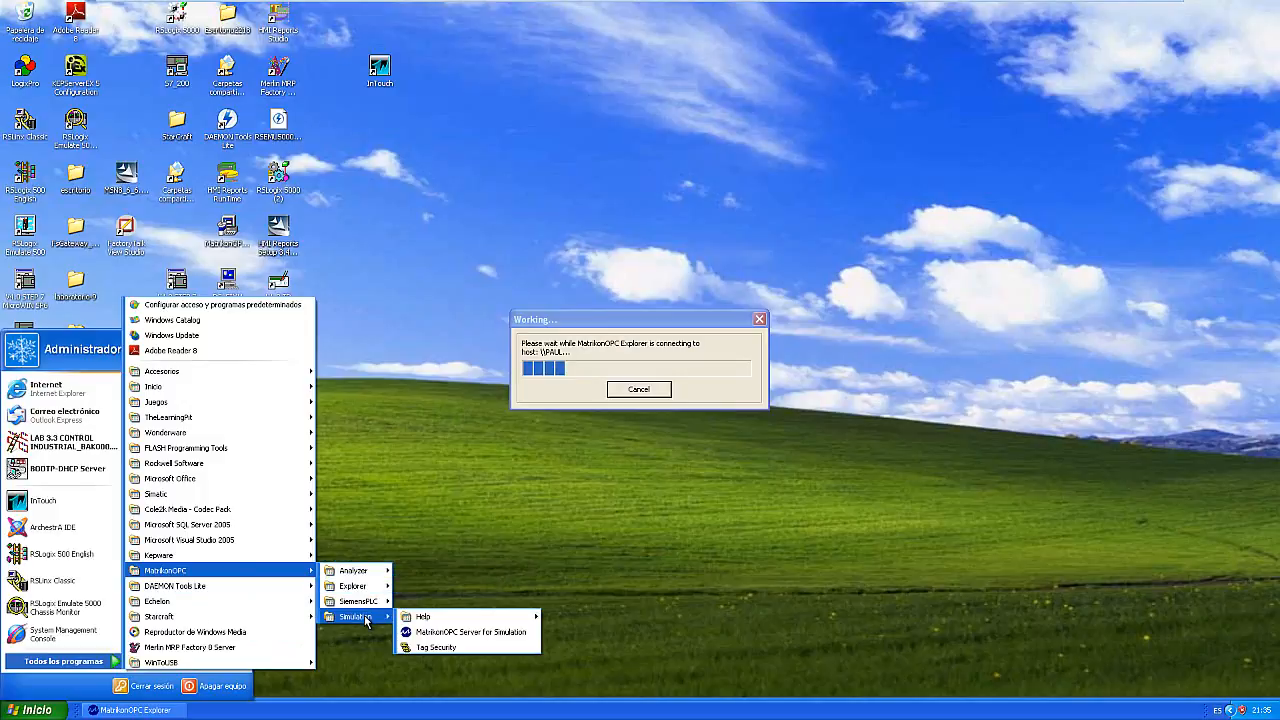
left_click(421, 633)
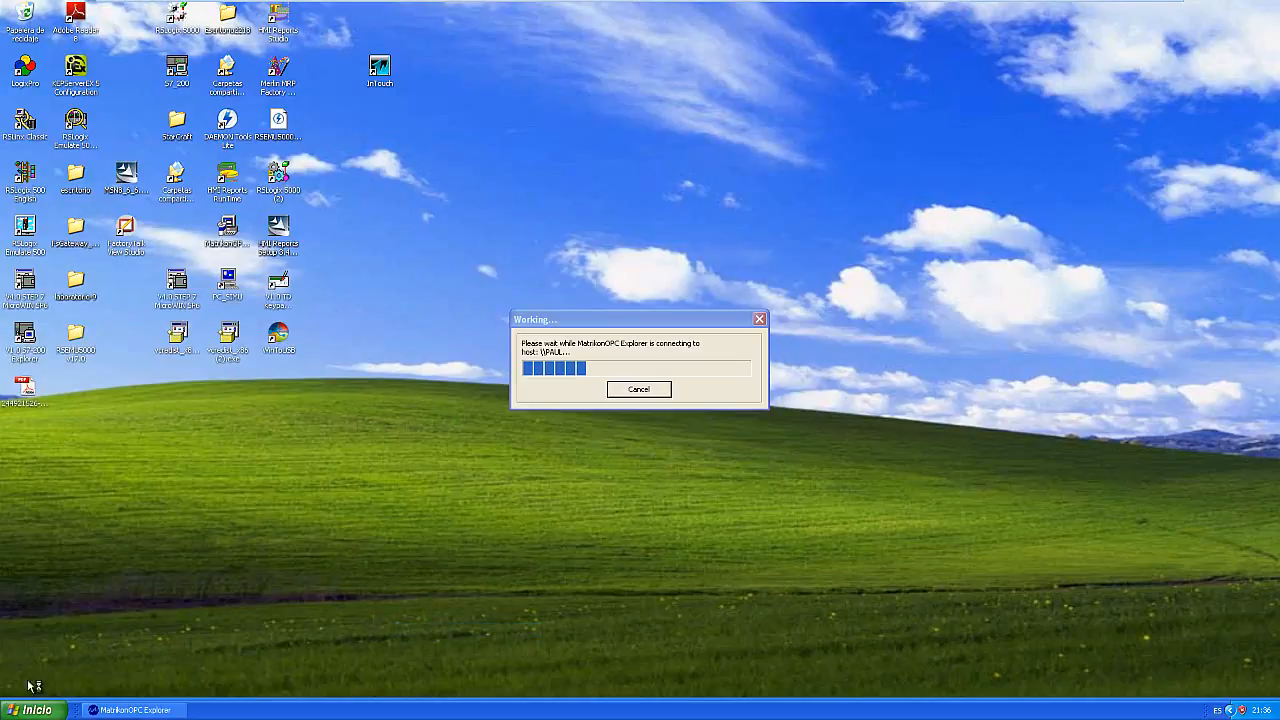
- Launch MatrikonOPC SiemensPLC Server from the installed MatrikonOPC programs
left_click(37, 709)
left_click(63, 661)
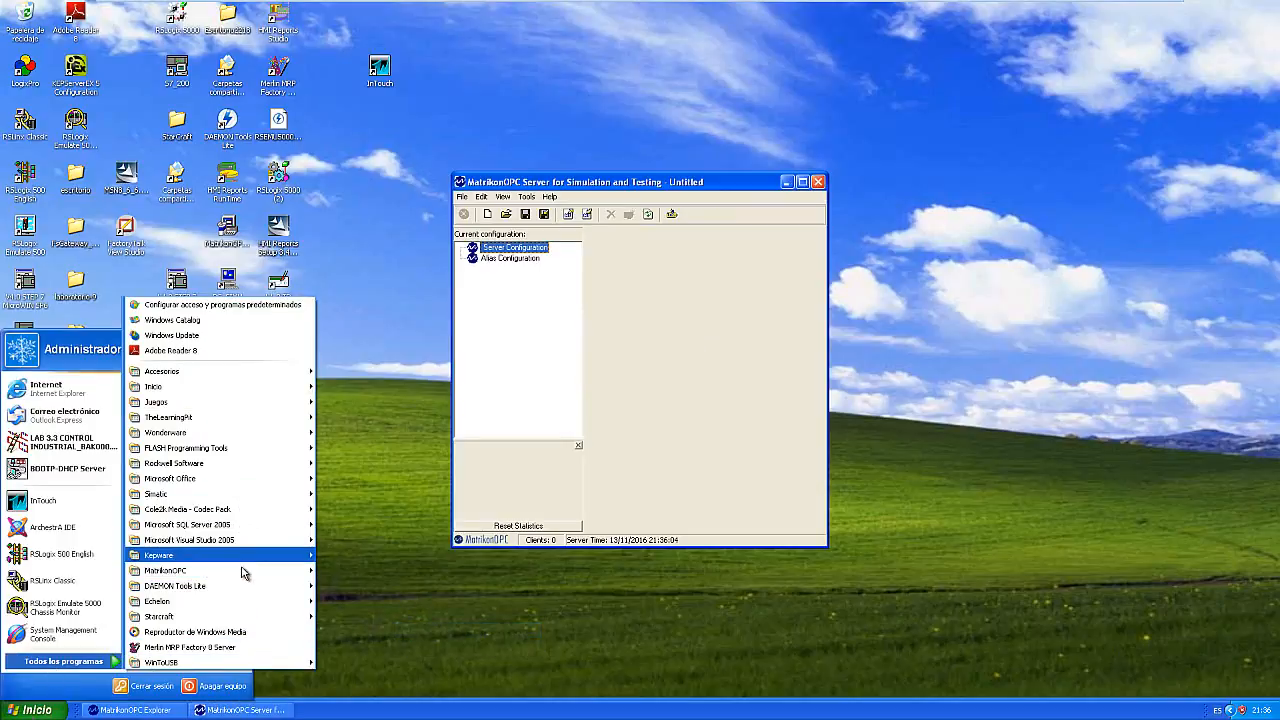
mouse_move(360, 603)
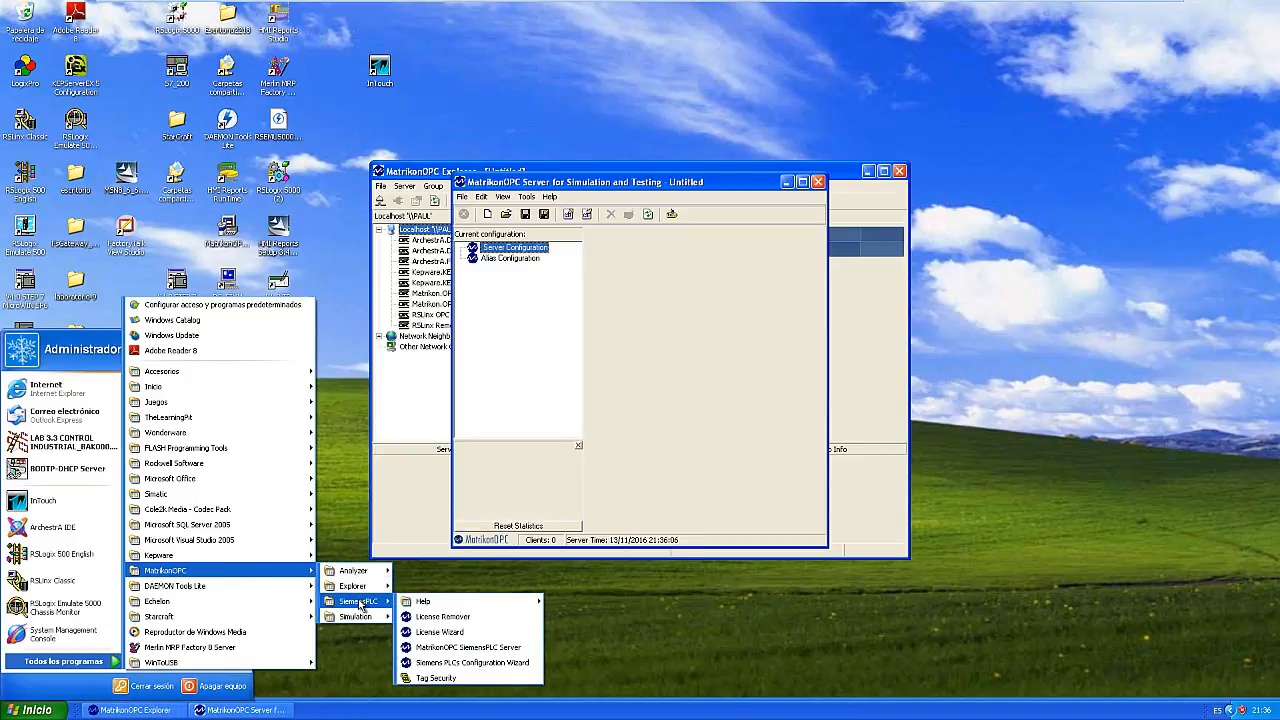
left_click(473, 650)
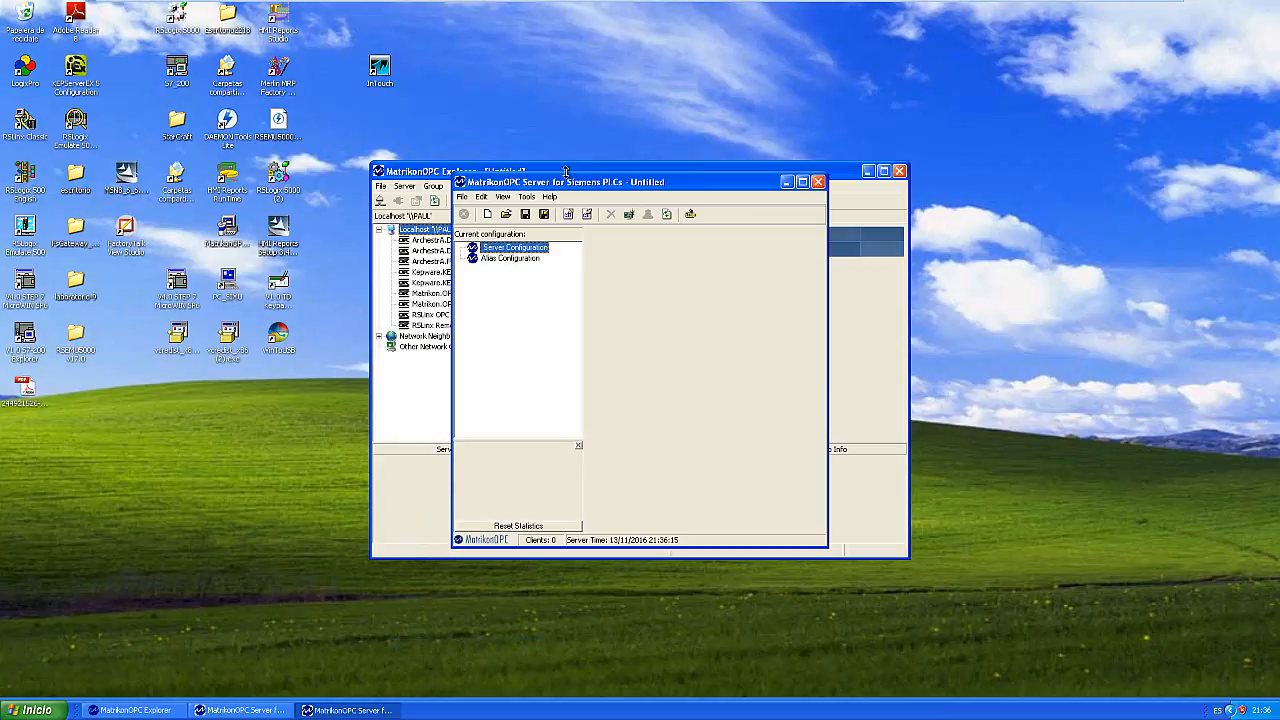
- Arrange the three windows side by side in the order MatrikonOPC Explorer, Server for Simulation and Testing, Server for Siemens PLCs
left_click_drag(575, 189, 910, 168)
left_click_drag(664, 172, 333, 115)
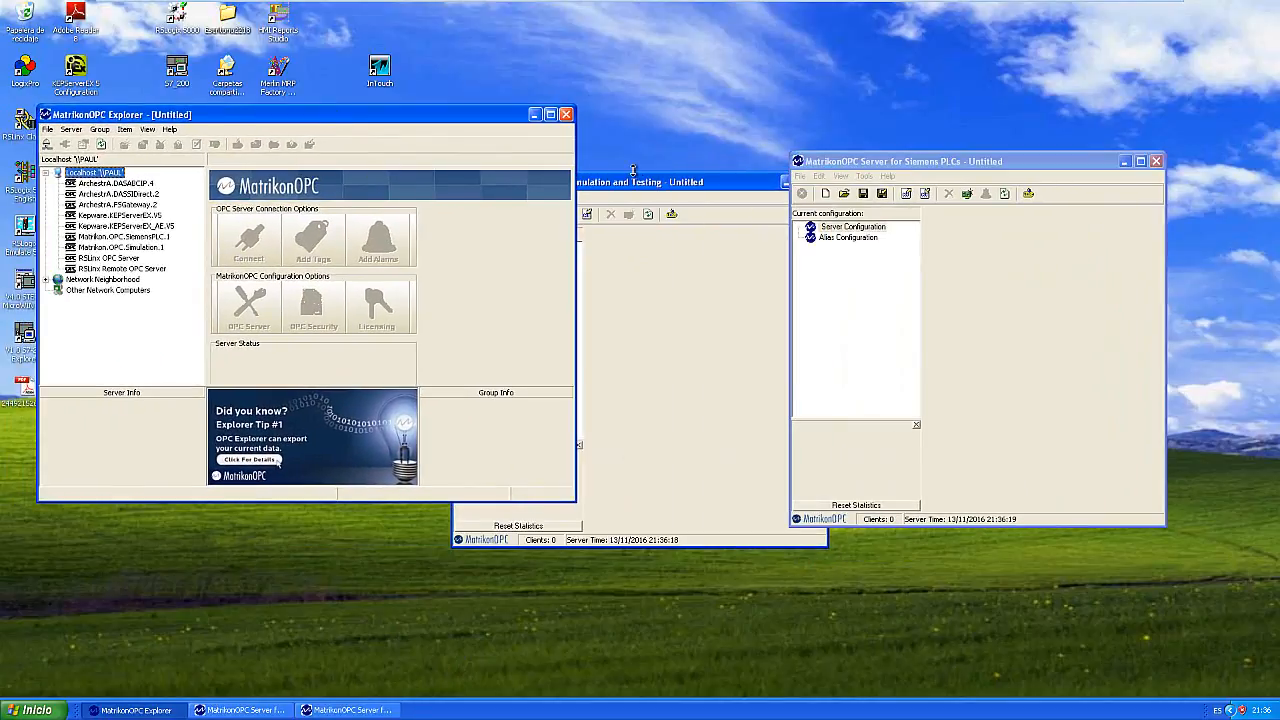
left_click_drag(640, 181, 608, 135)
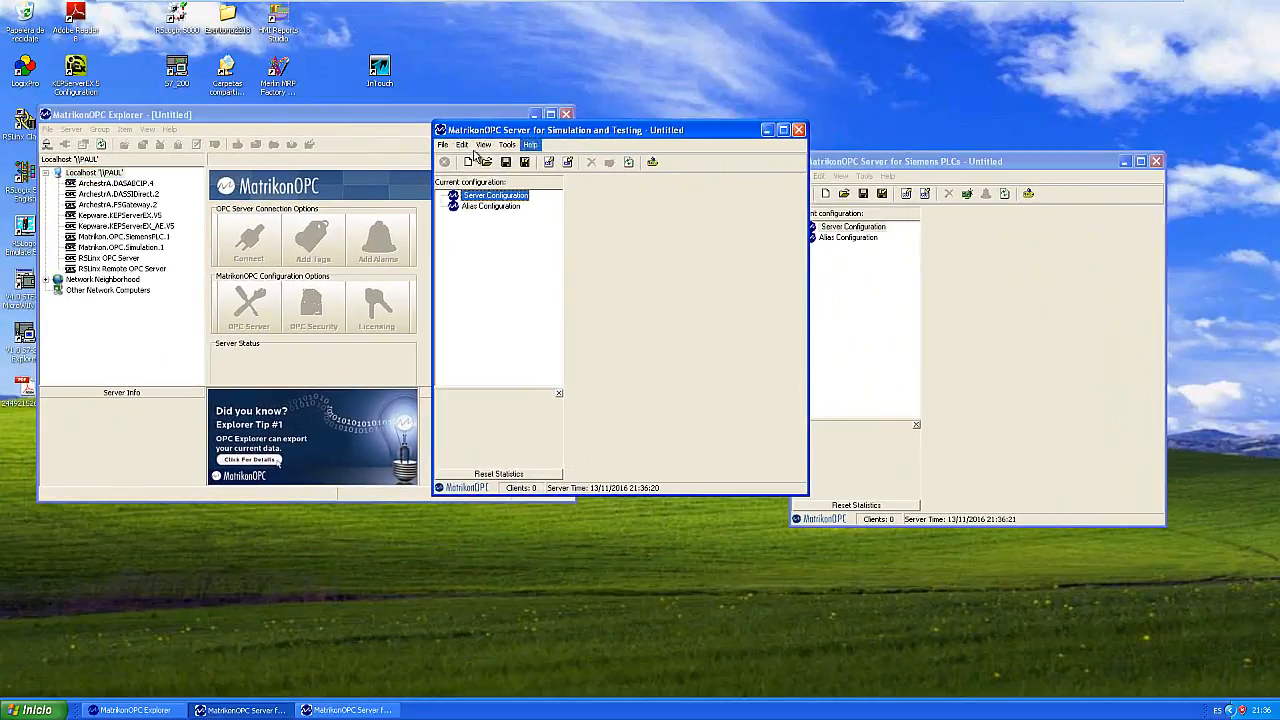
left_click_drag(354, 120, 338, 115)
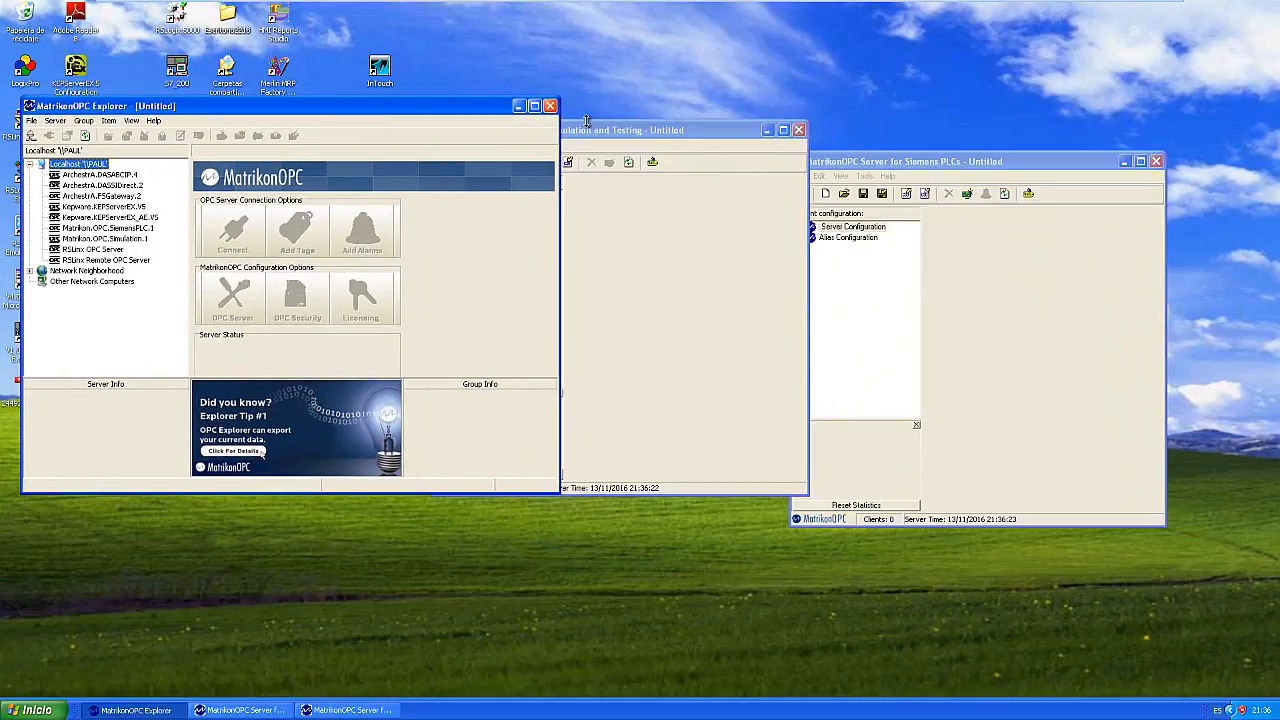
left_click(647, 133)
left_click_drag(907, 167, 943, 135)
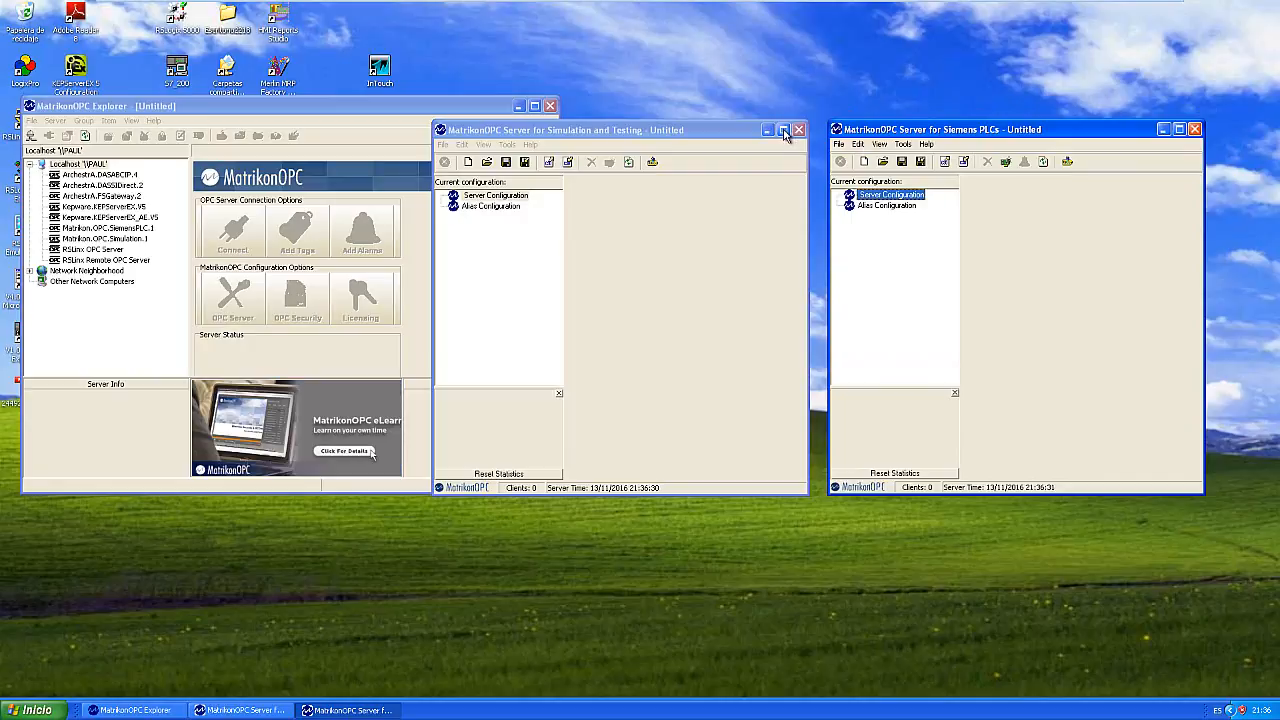
left_click_drag(585, 140, 581, 145)
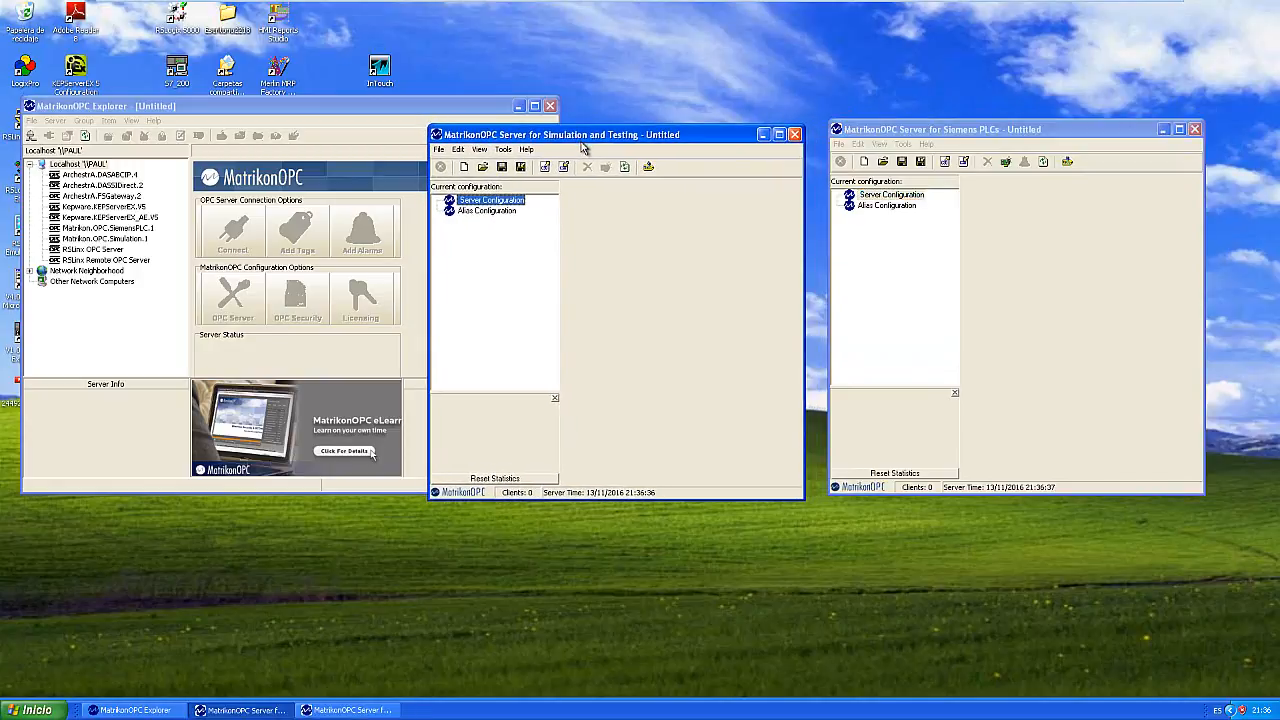
left_click_drag(609, 139, 618, 130)
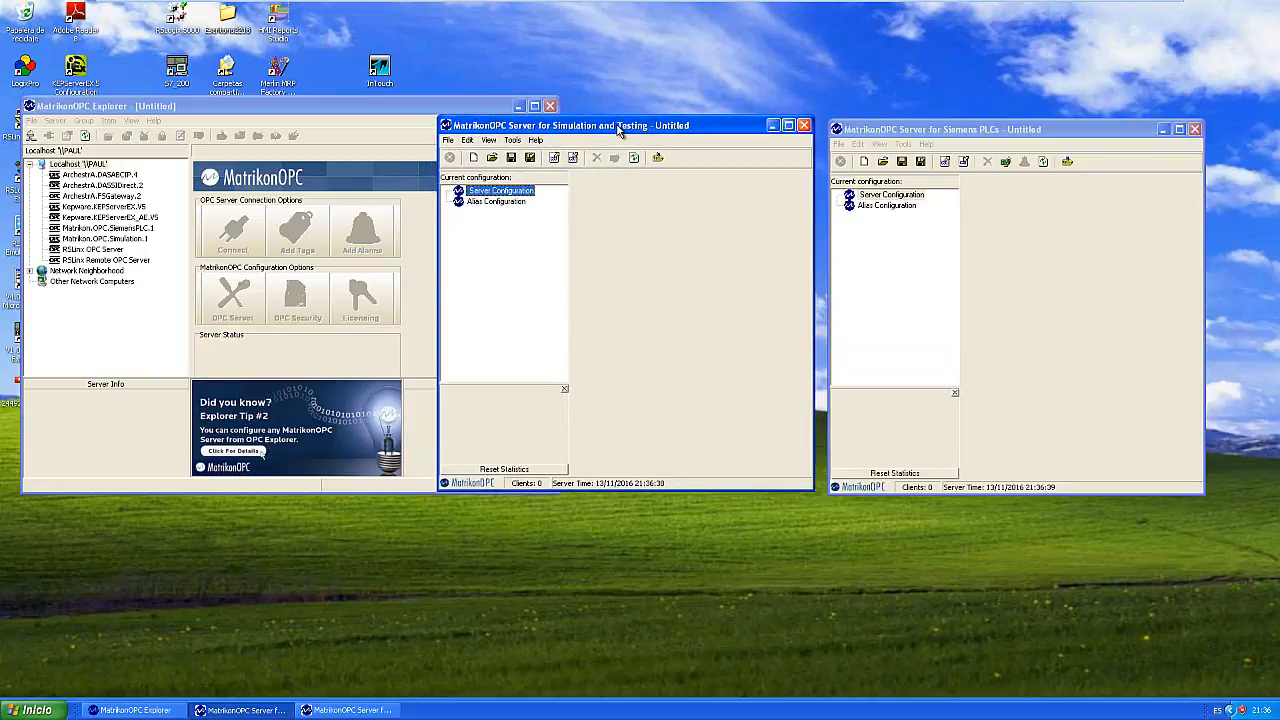
- Insert a new alias group under Alias Configuration in the Simulation and Testing server, keeping the default name New Alias 1
left_click(508, 204)
right_click(510, 205)
left_click(522, 207)
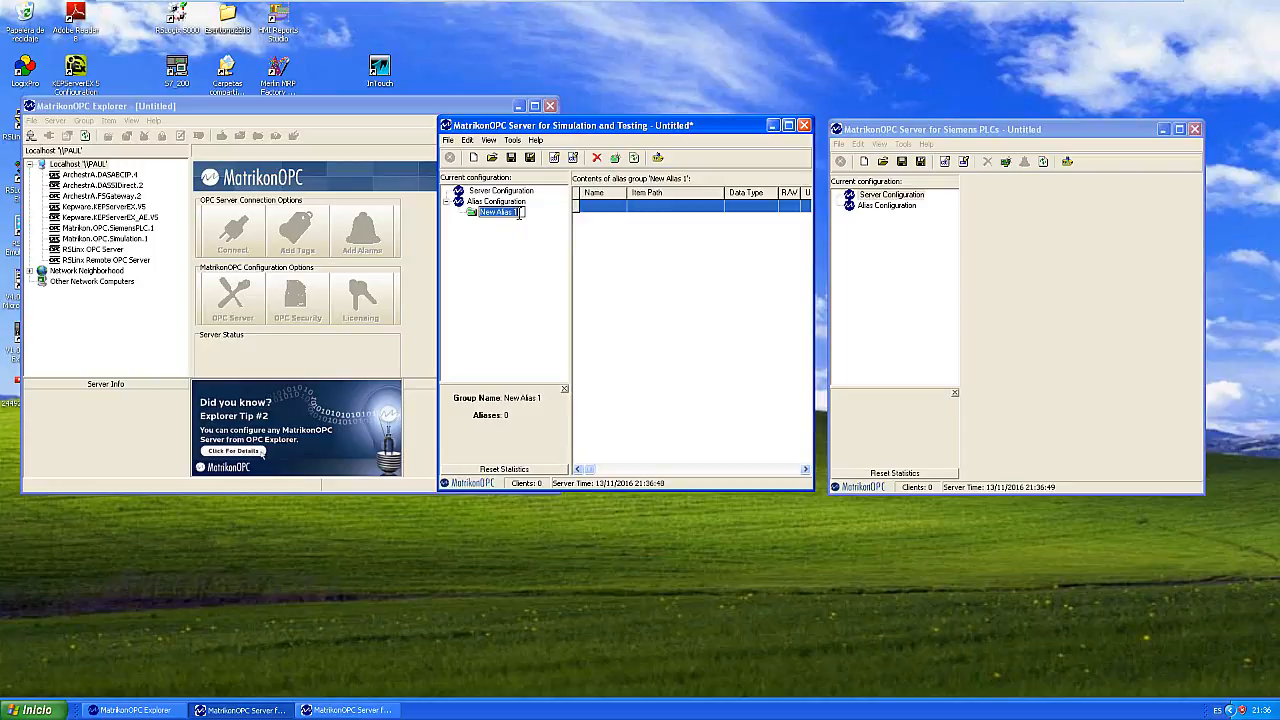
left_click(531, 246)
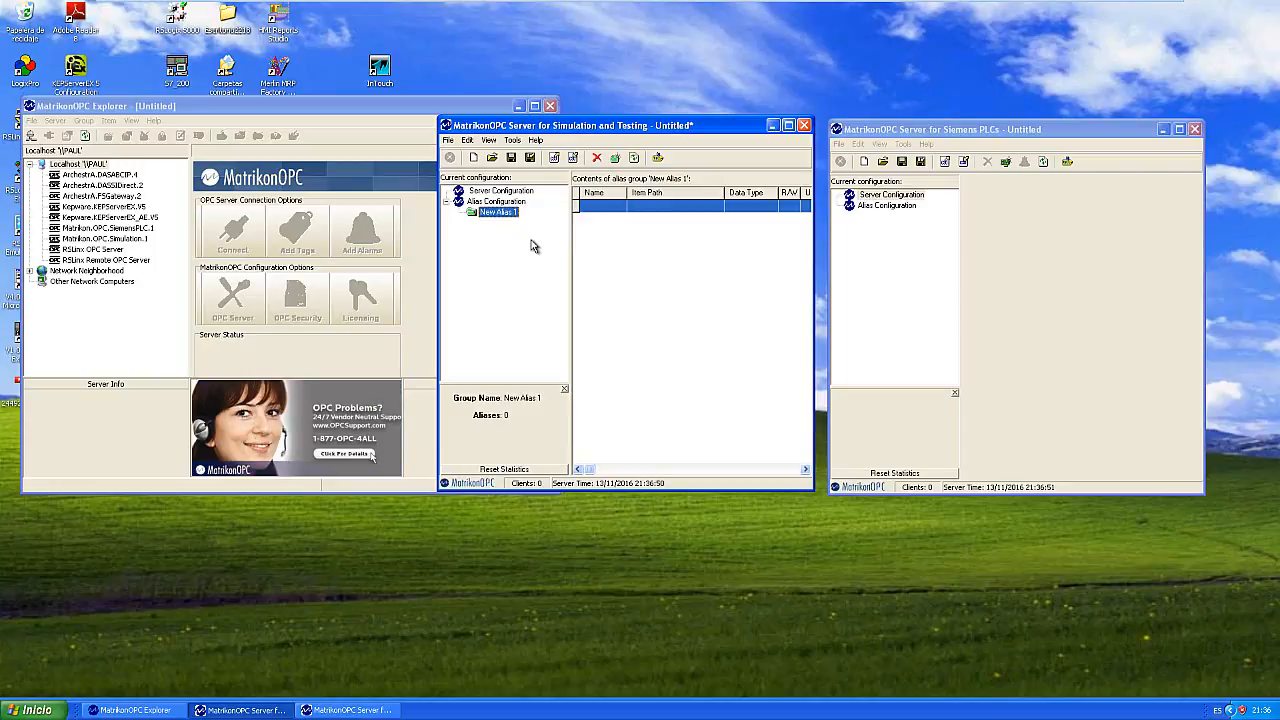
right_click(512, 214)
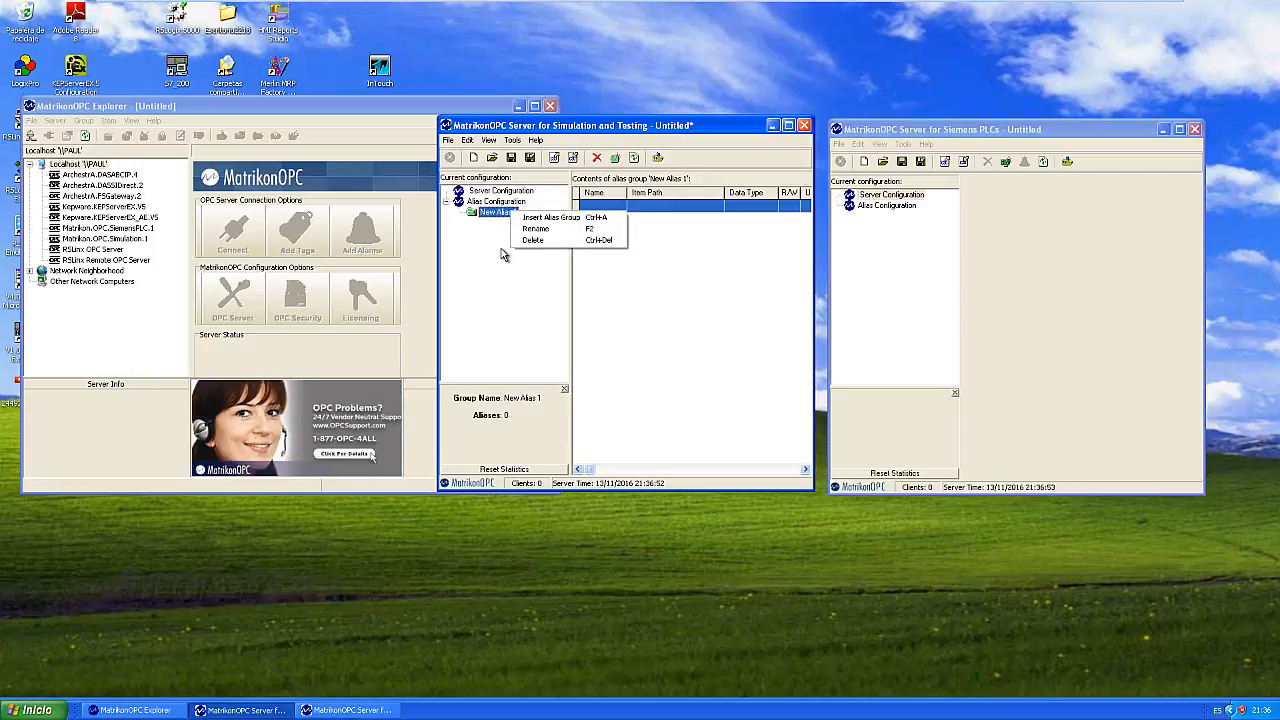
left_click(521, 244)
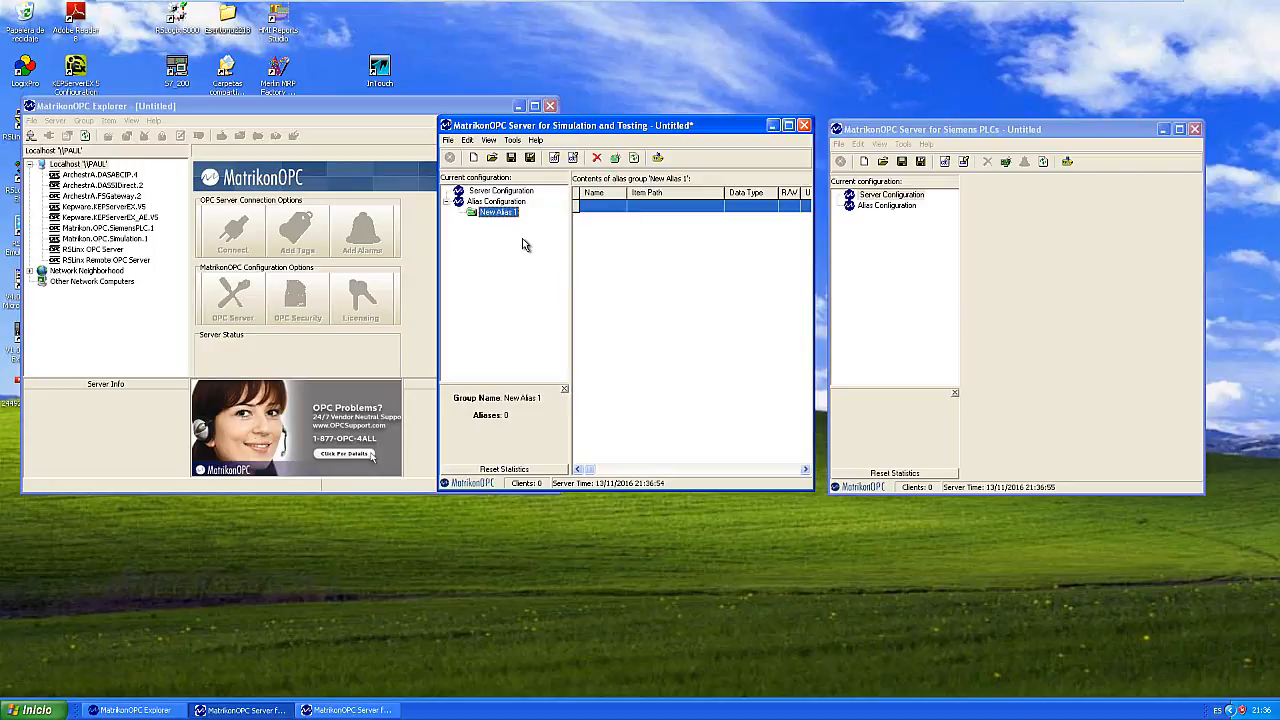
- Define a new Siemens TCP/IP Channel named OPC1 under Server Configuration in the Siemens PLCs server
left_click(899, 136)
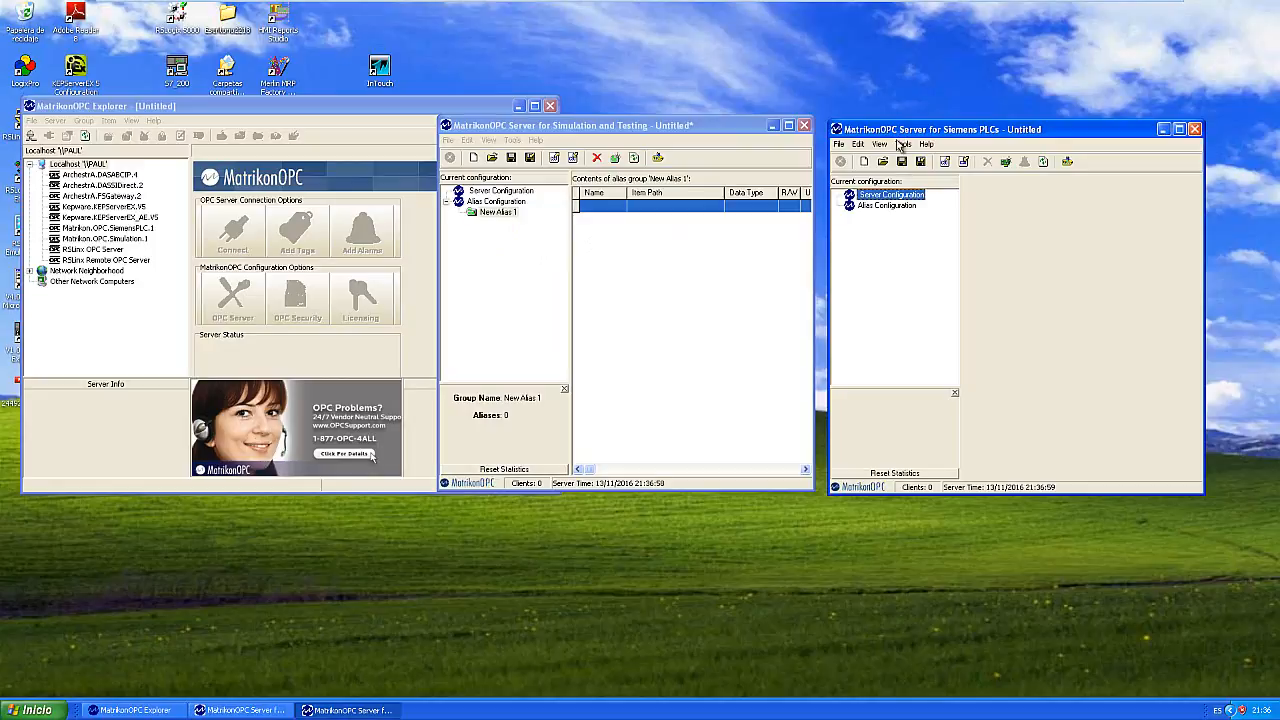
right_click(887, 196)
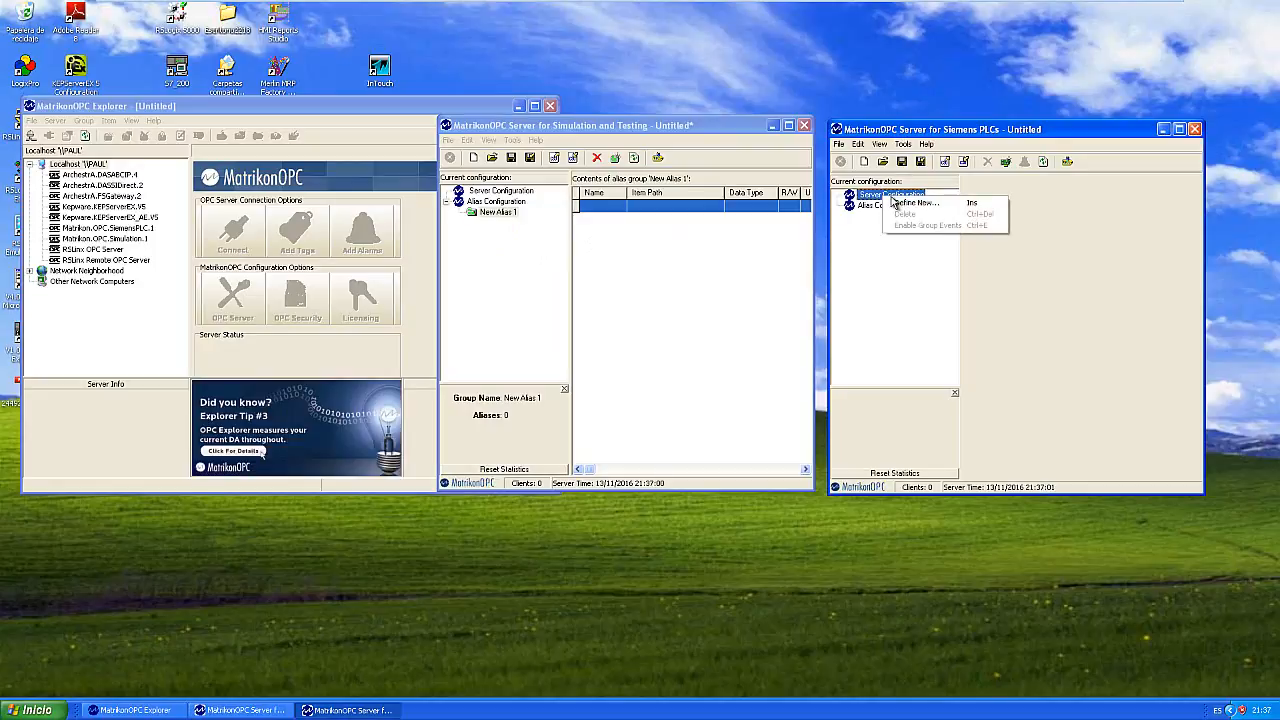
left_click(897, 204)
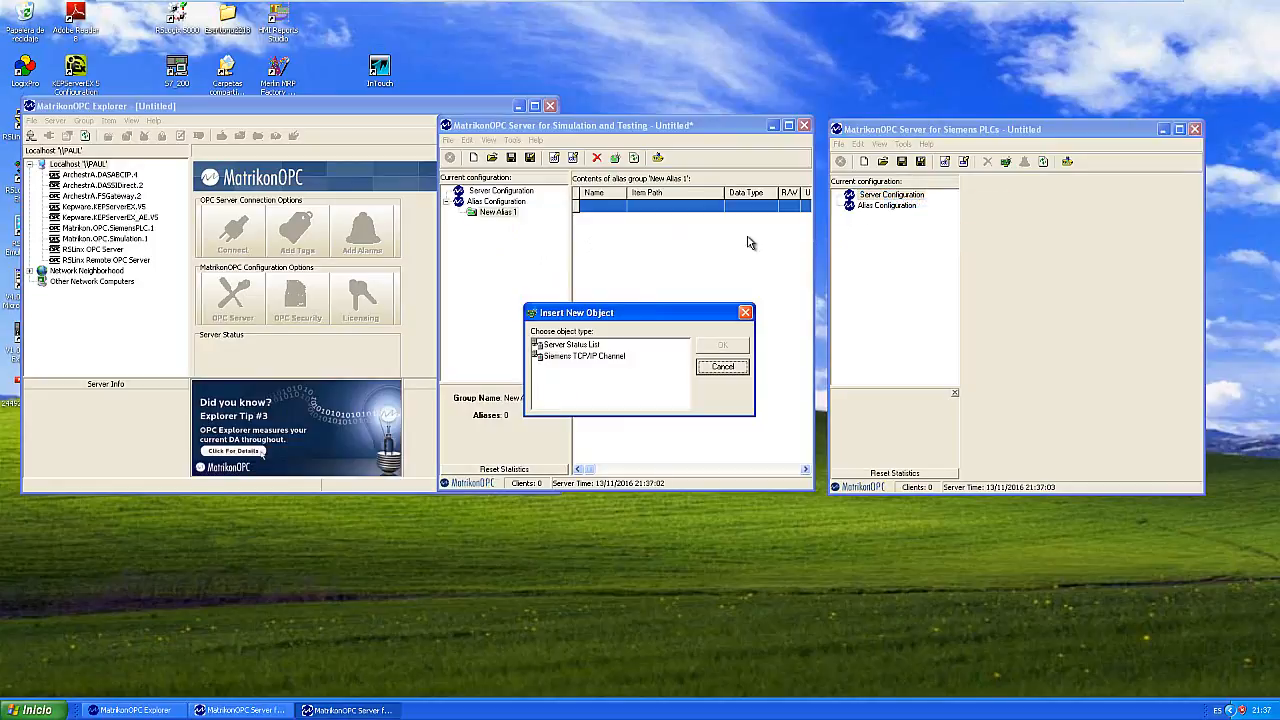
left_click_drag(637, 308, 724, 254)
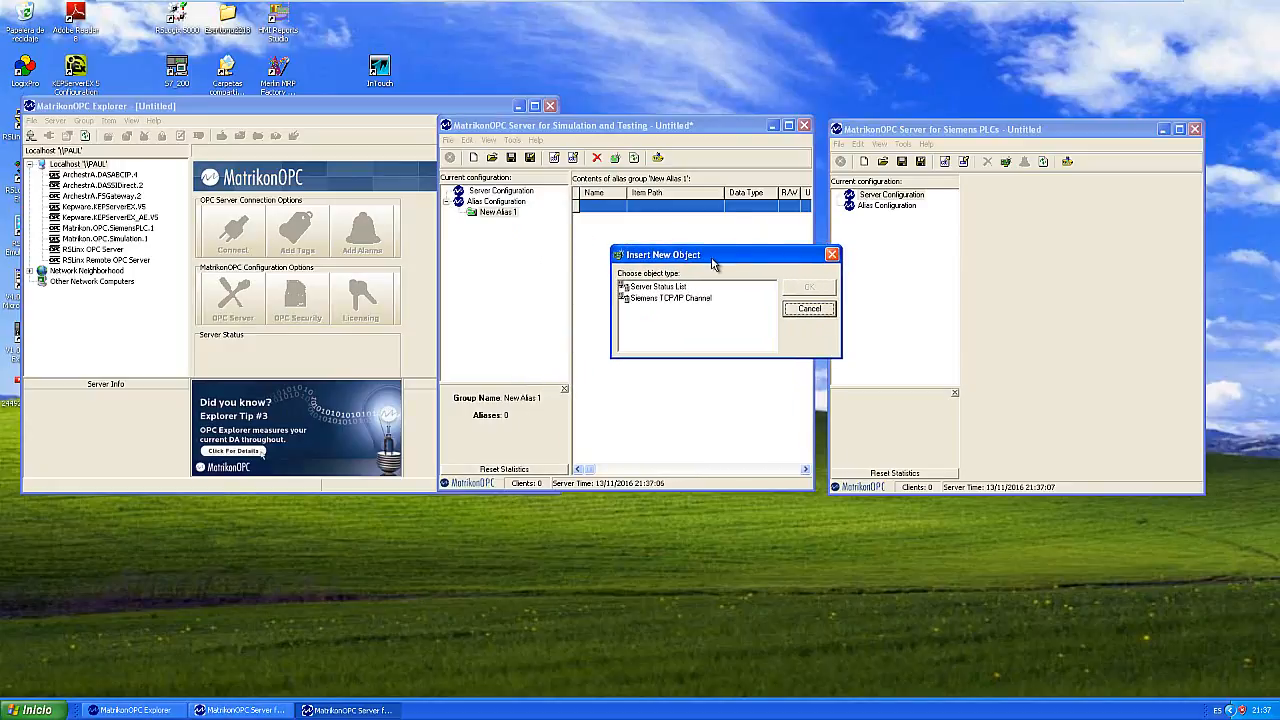
left_click(645, 300)
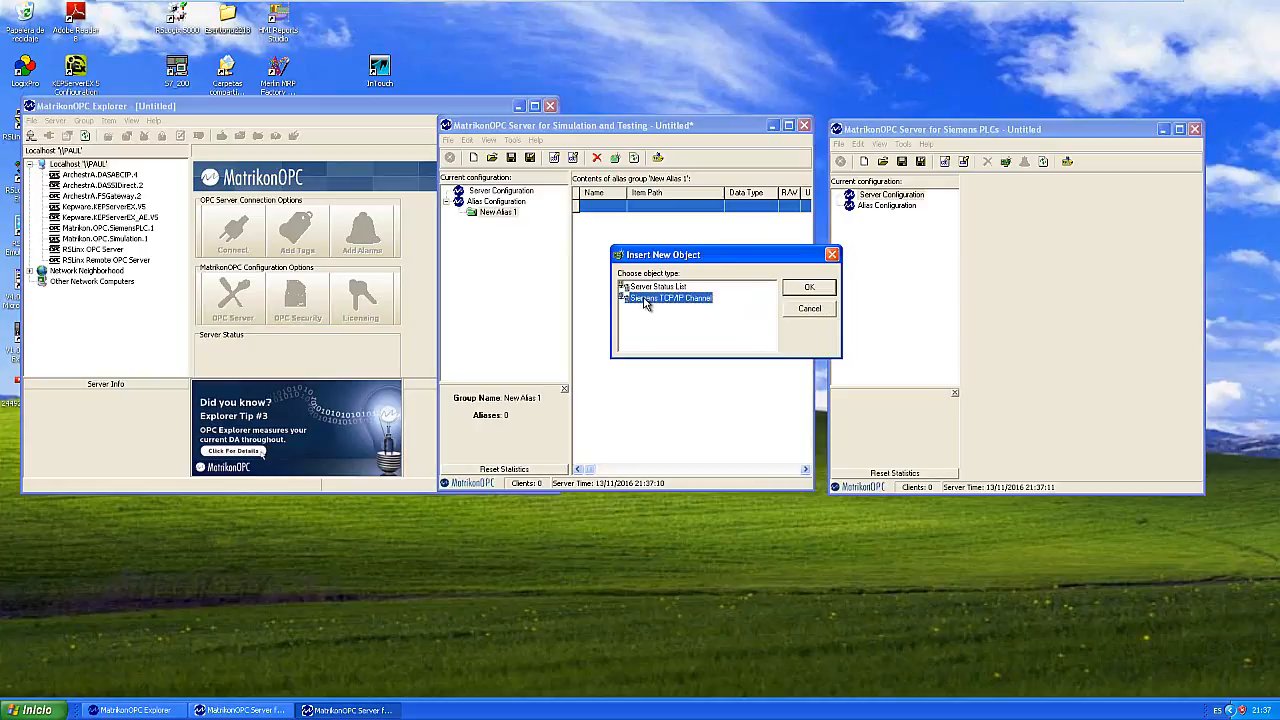
left_click(803, 288)
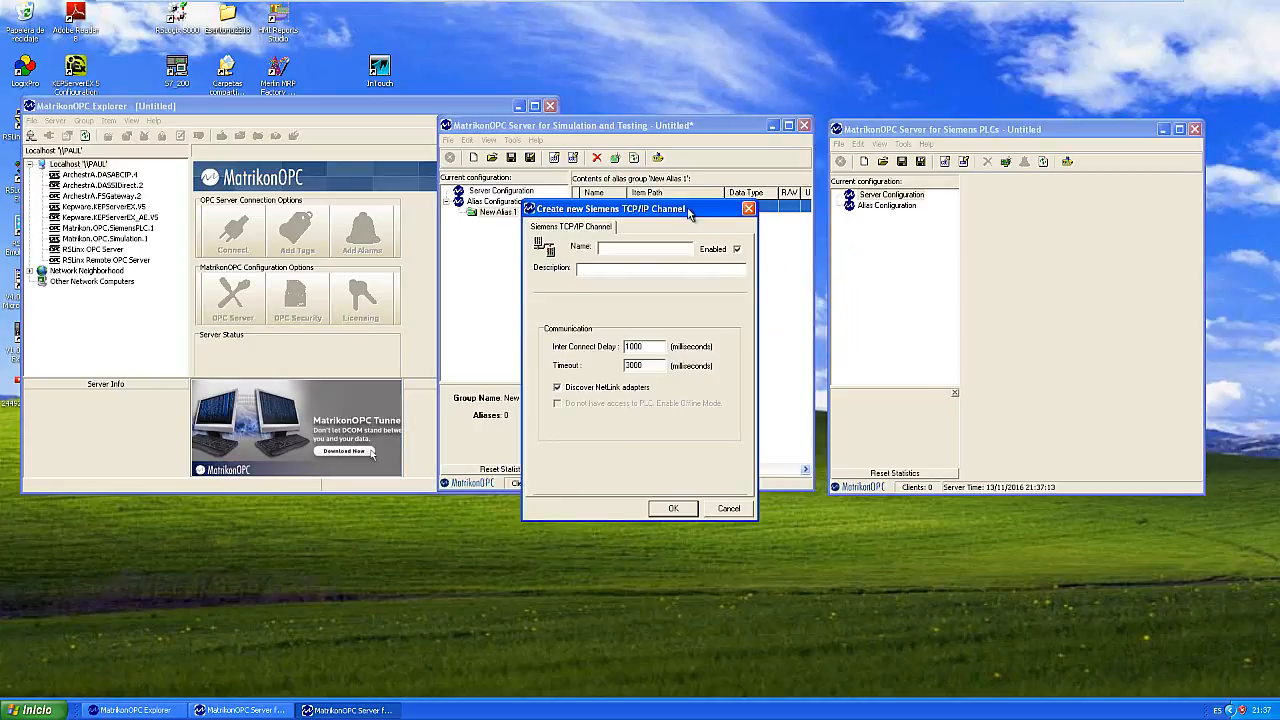
left_click_drag(682, 210, 706, 208)
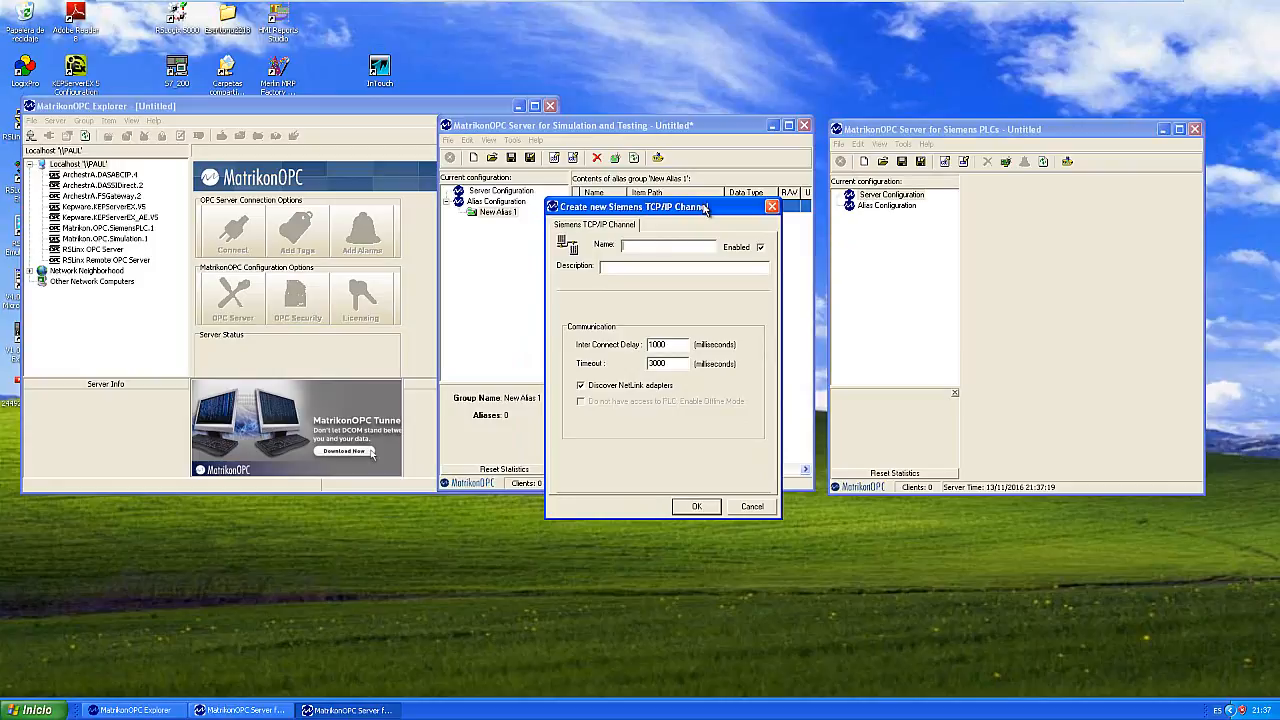
type("0")
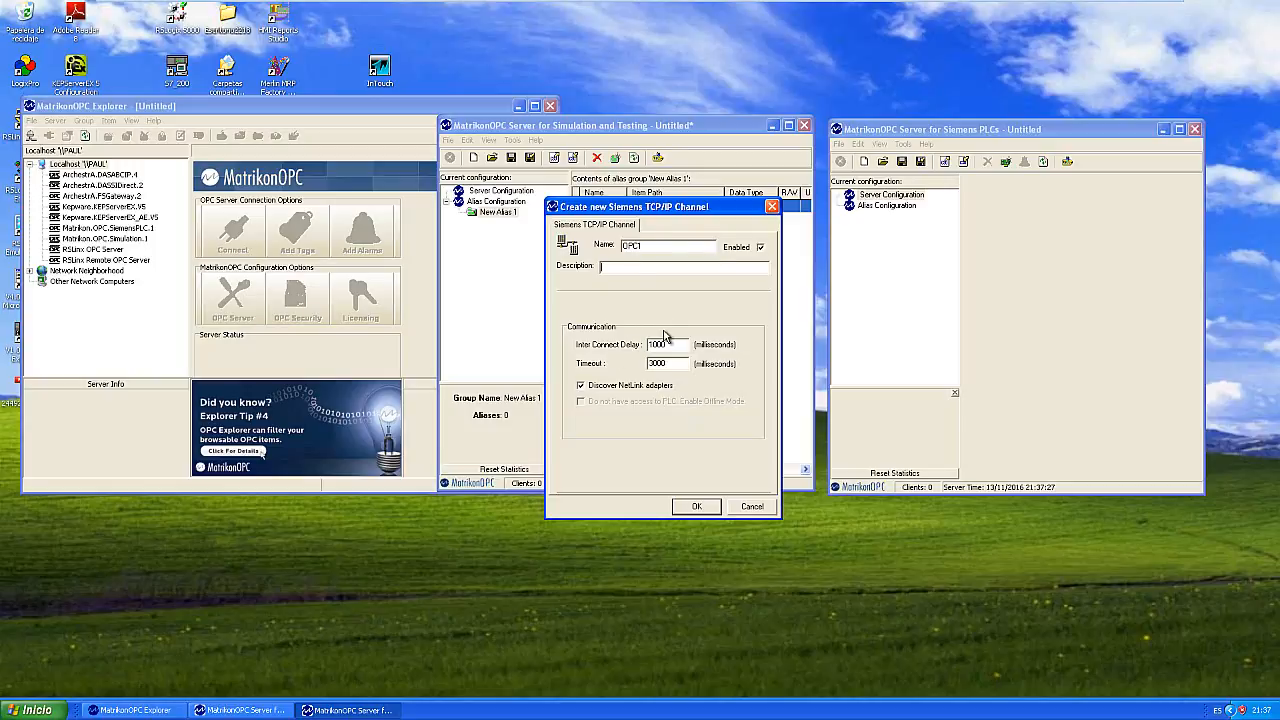
left_click(690, 506)
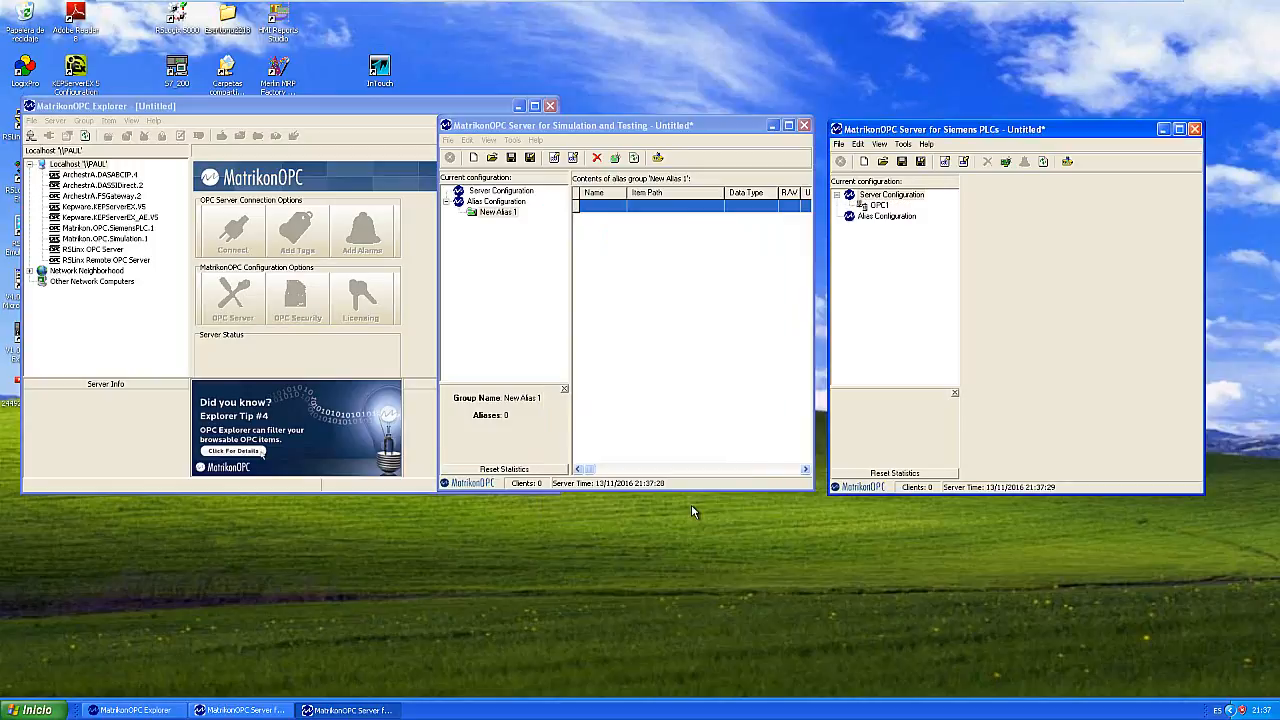
- Start defining a new S7 ISO on TCP (RFC 1006) Connection under the OPC1 channel
left_click(882, 207)
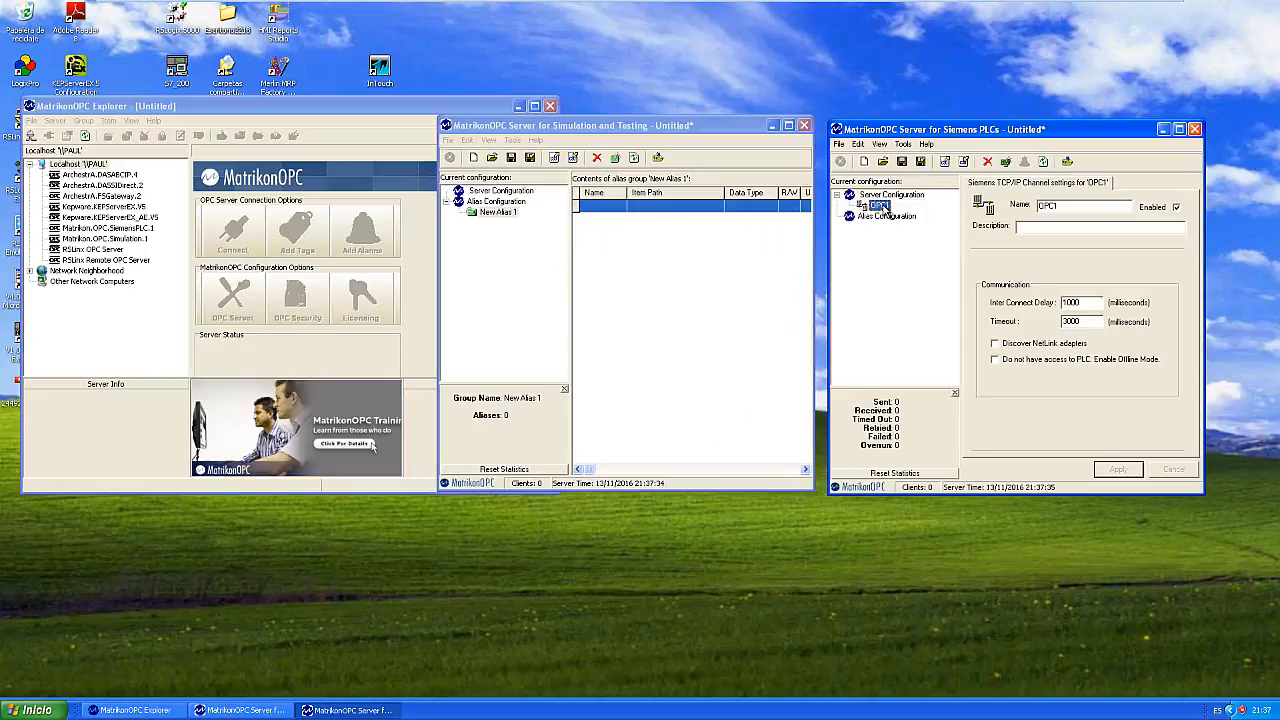
right_click(885, 212)
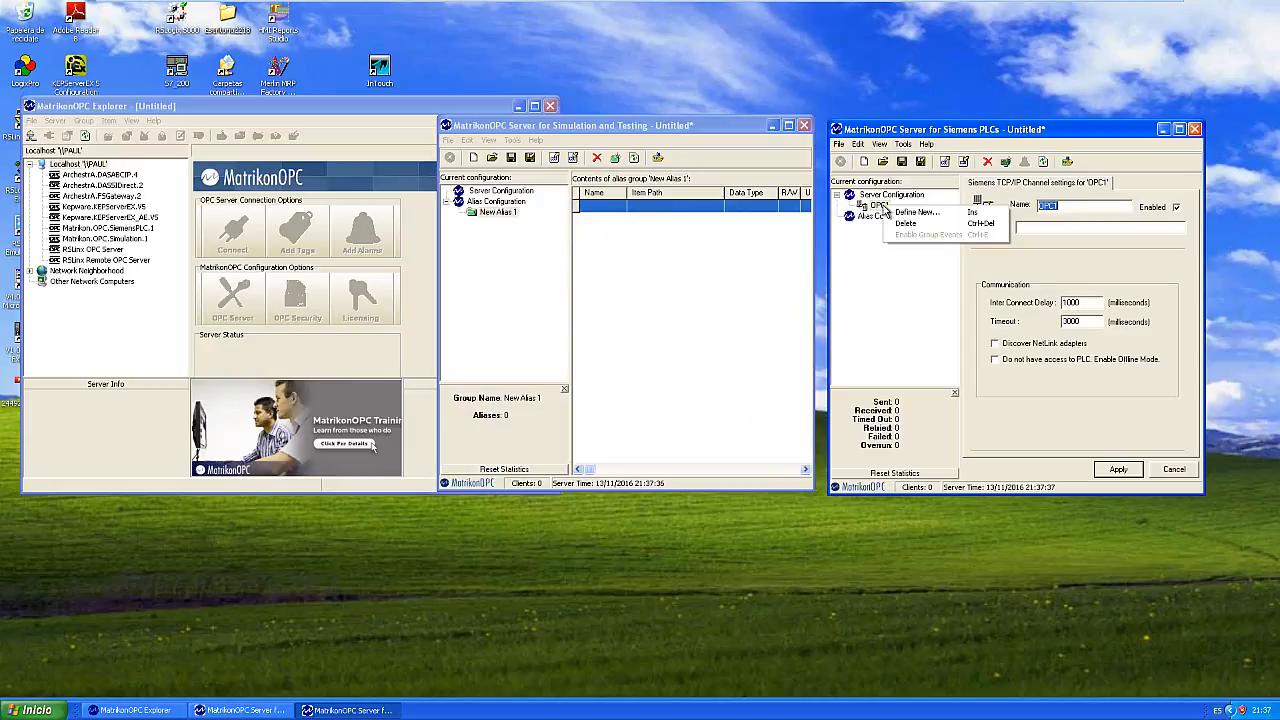
left_click(900, 215)
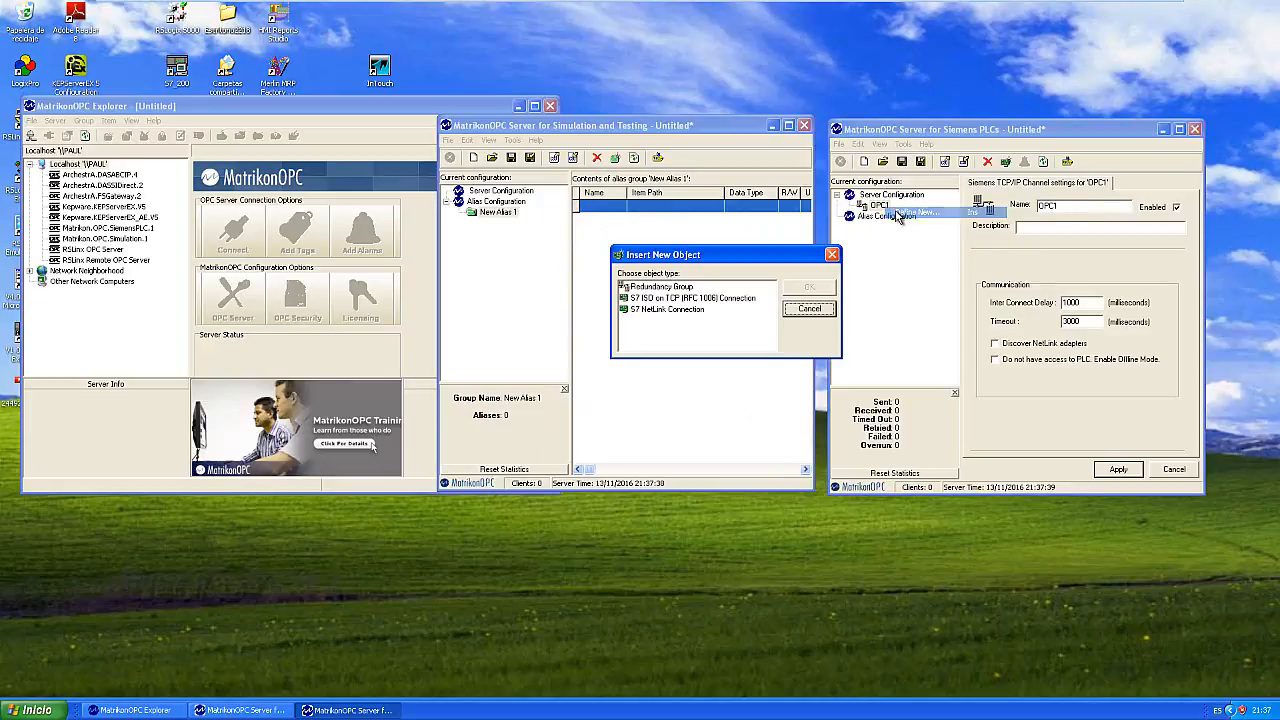
left_click_drag(762, 260, 752, 220)
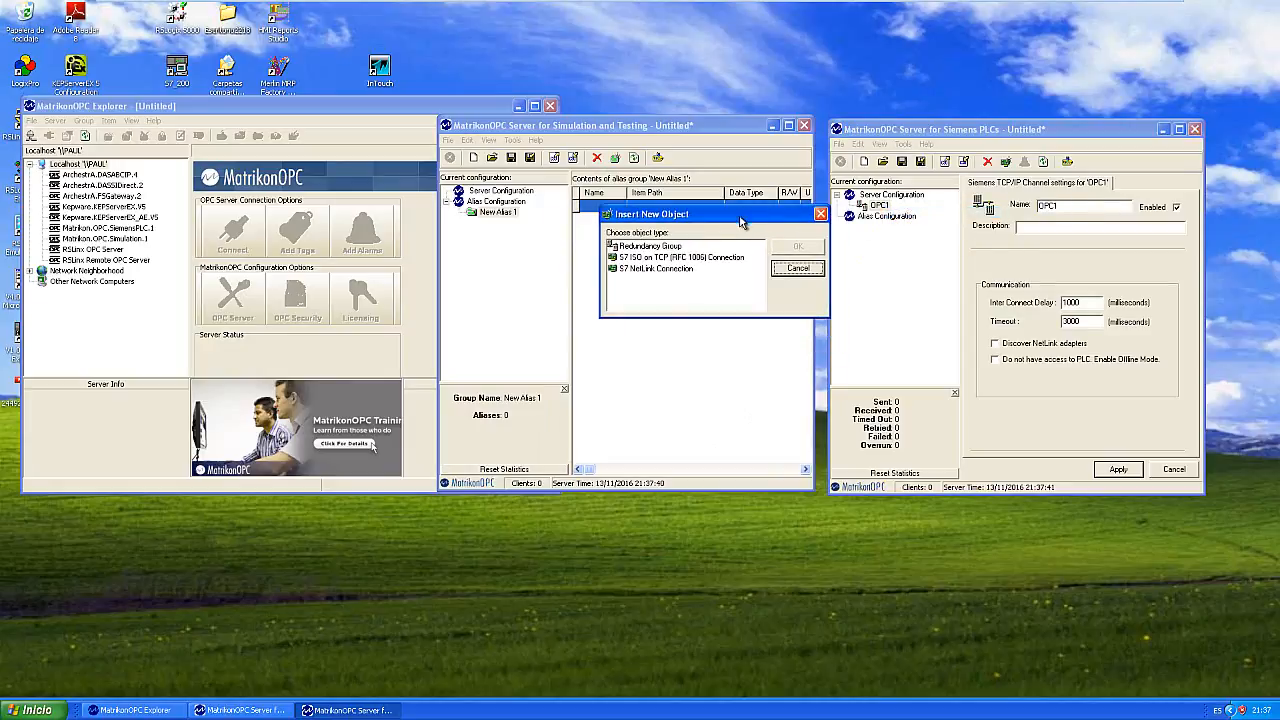
left_click(657, 258)
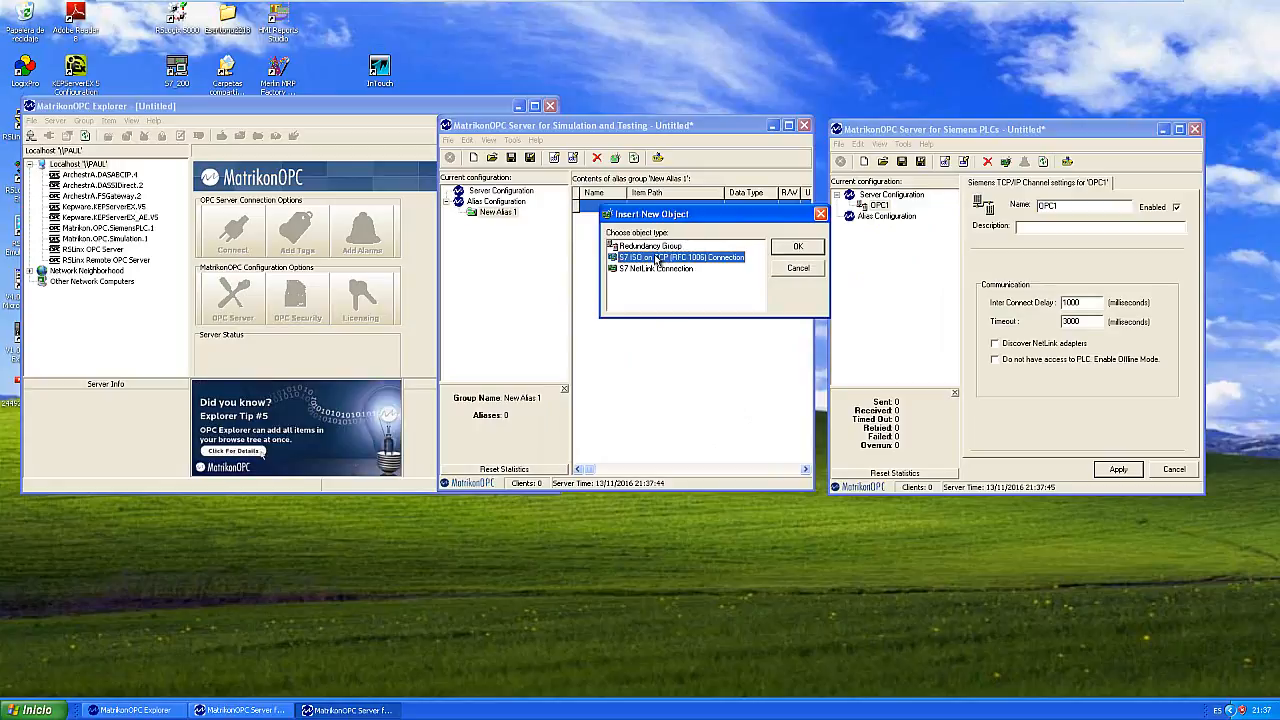
left_click(796, 248)
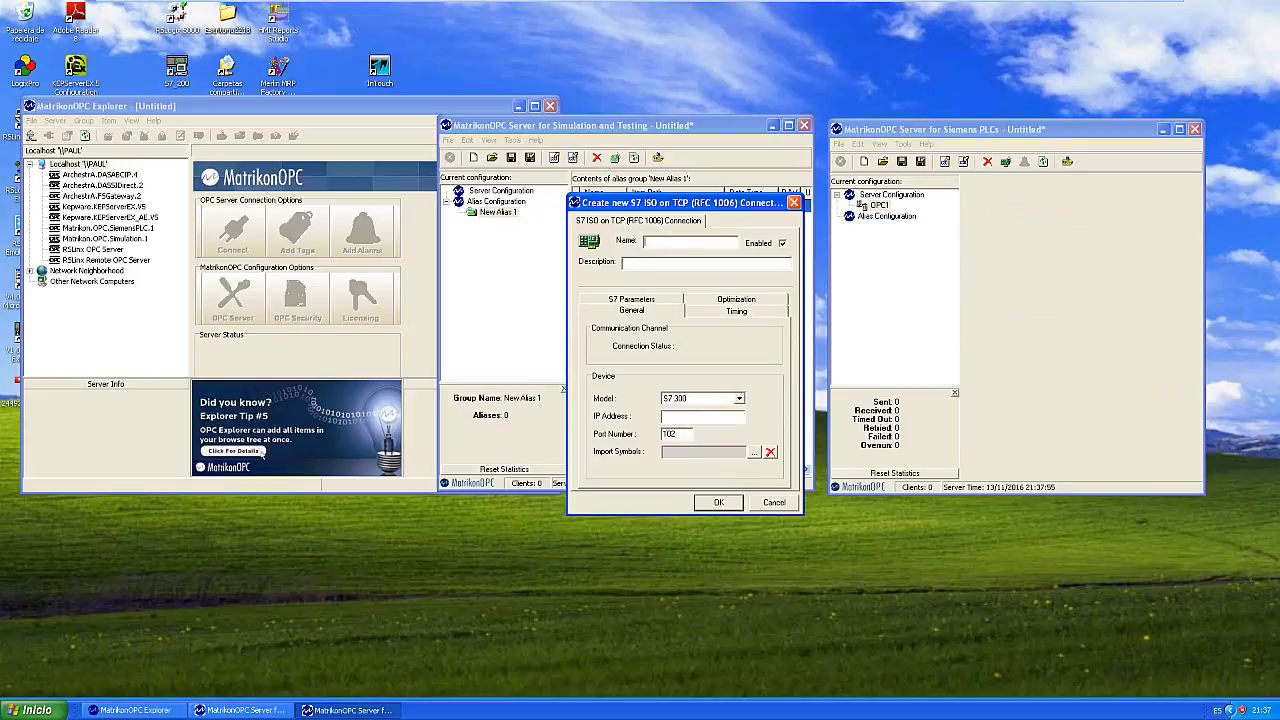
- Name the new connection S7200 and set its device model to S7 200
type("S7200")
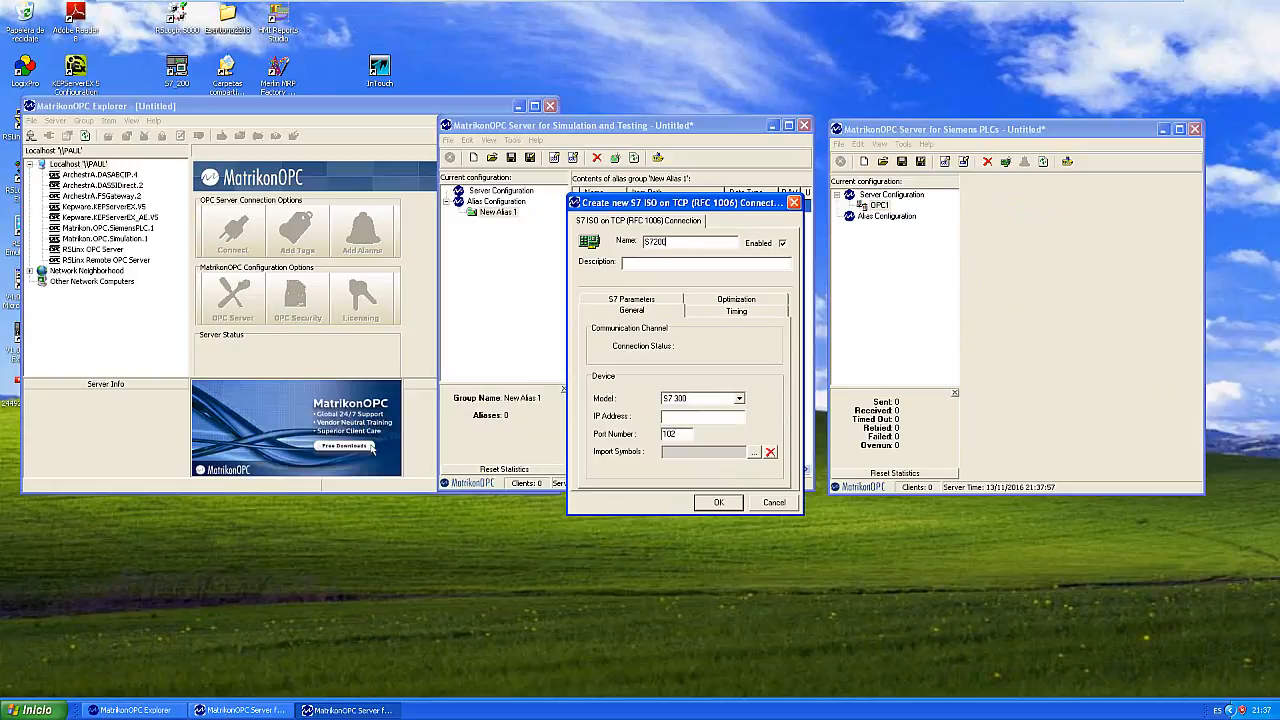
left_click_drag(684, 212, 698, 210)
left_click(676, 261)
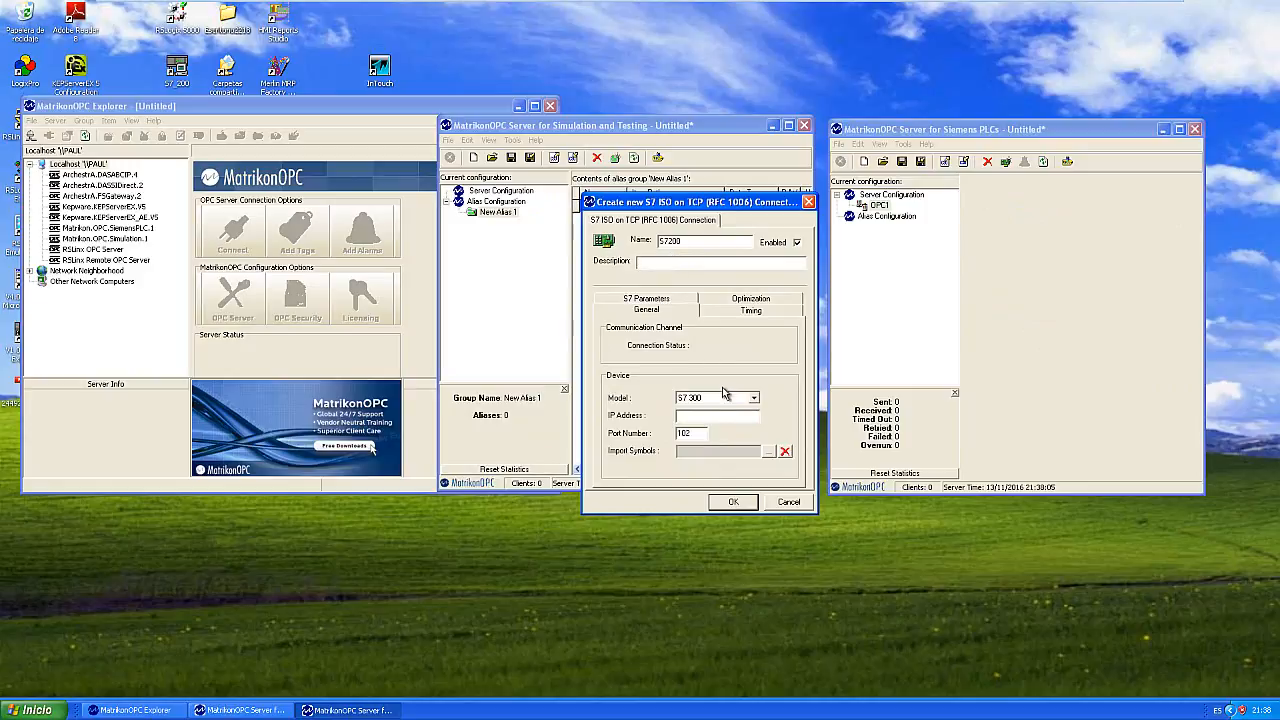
left_click(752, 399)
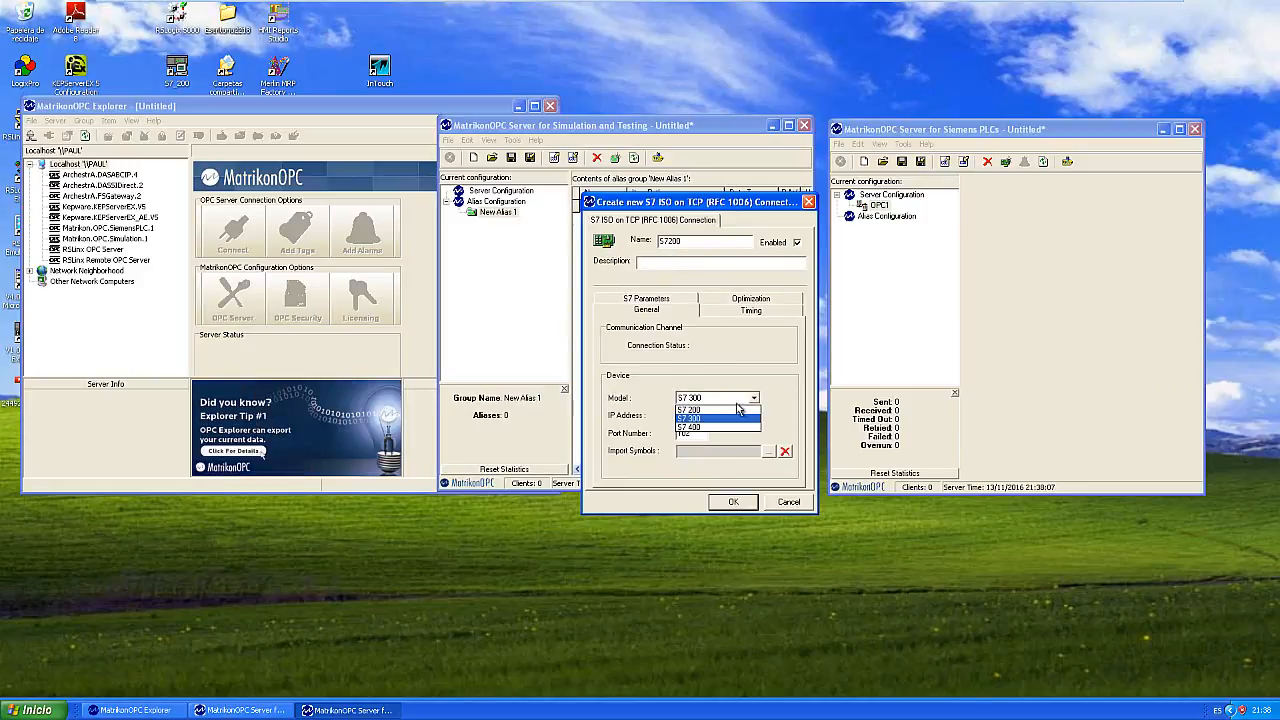
left_click(731, 410)
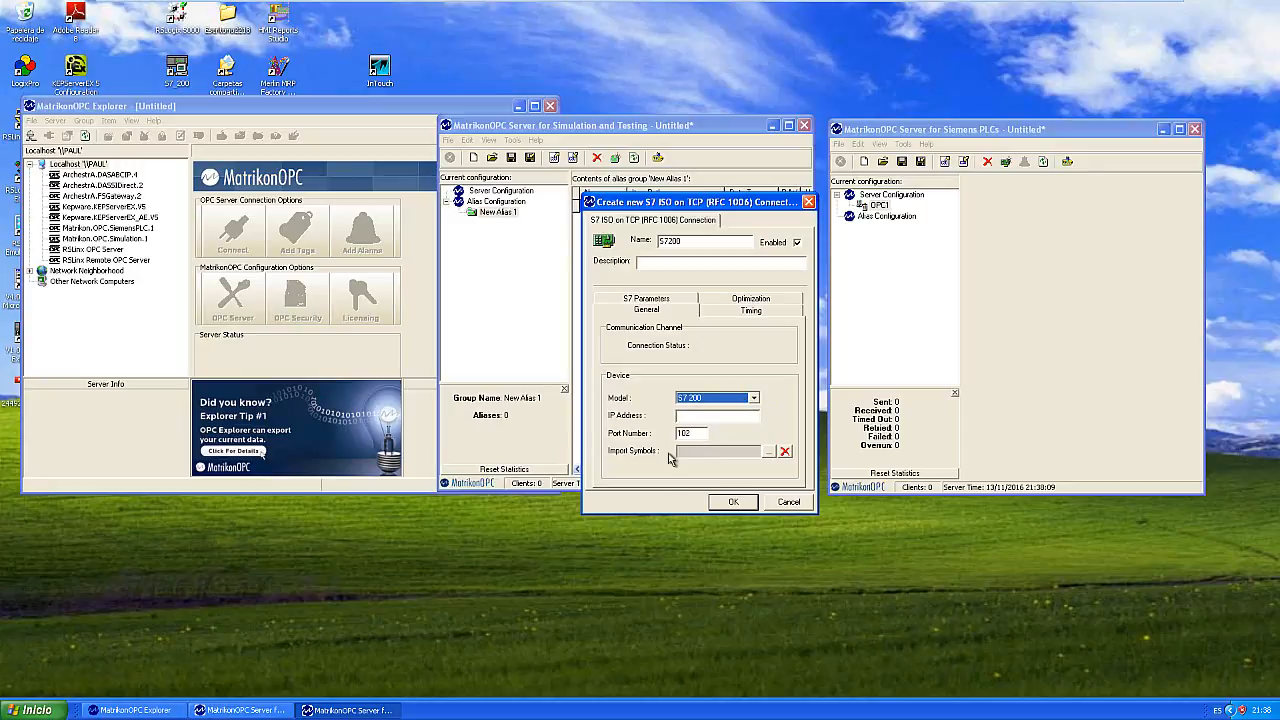
- Enter 120.0.0.1 as the S7200 connection's IP address, moving its dialog clear of the Siemens server's edge
left_click(715, 418)
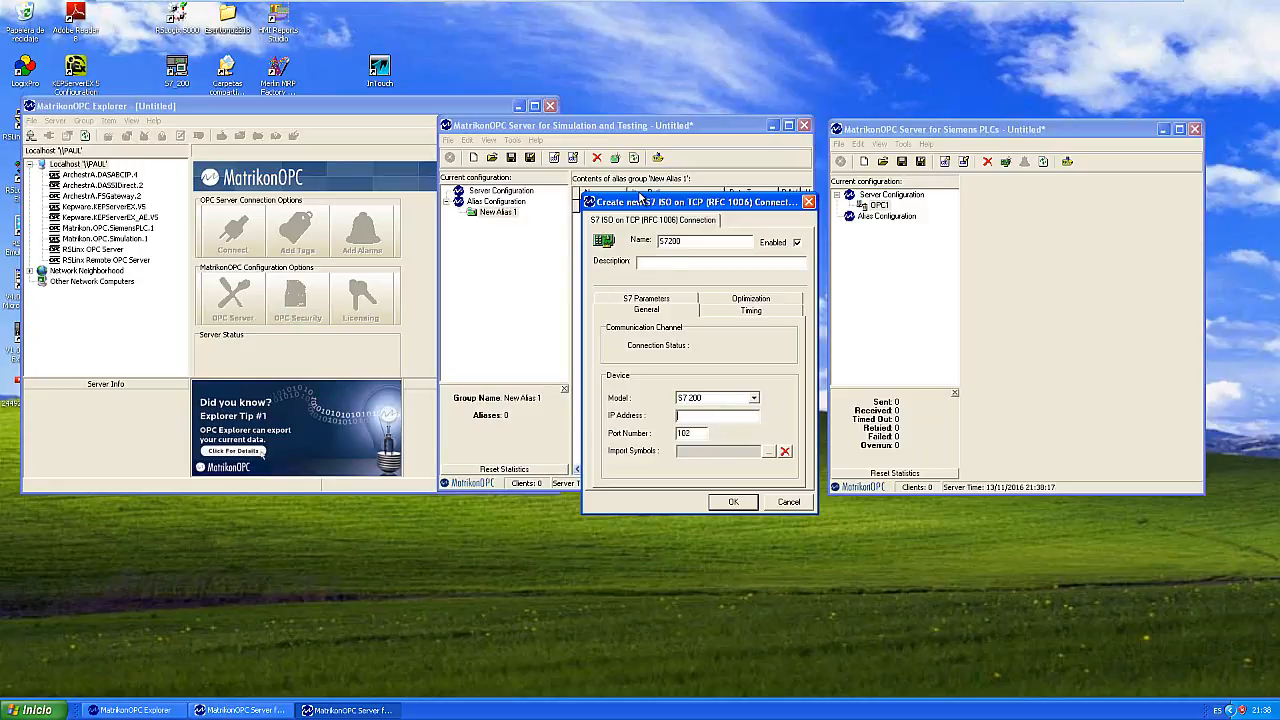
left_click_drag(658, 206, 957, 225)
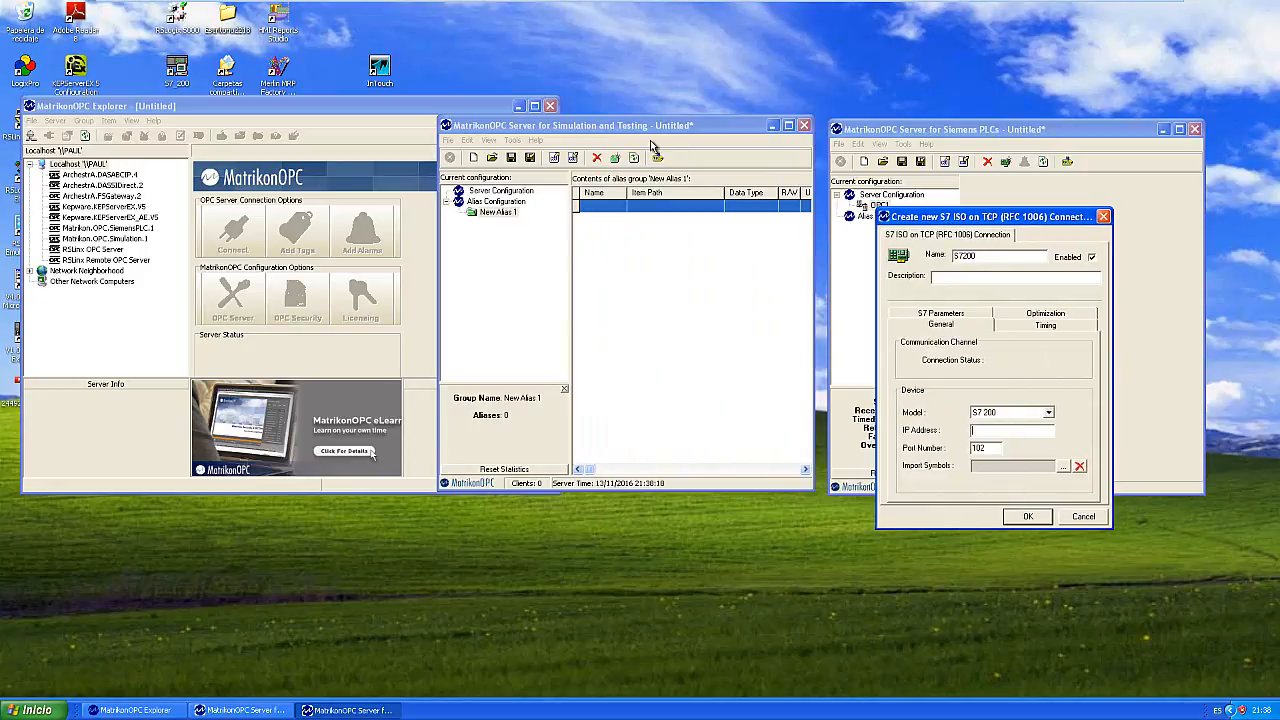
left_click(655, 126)
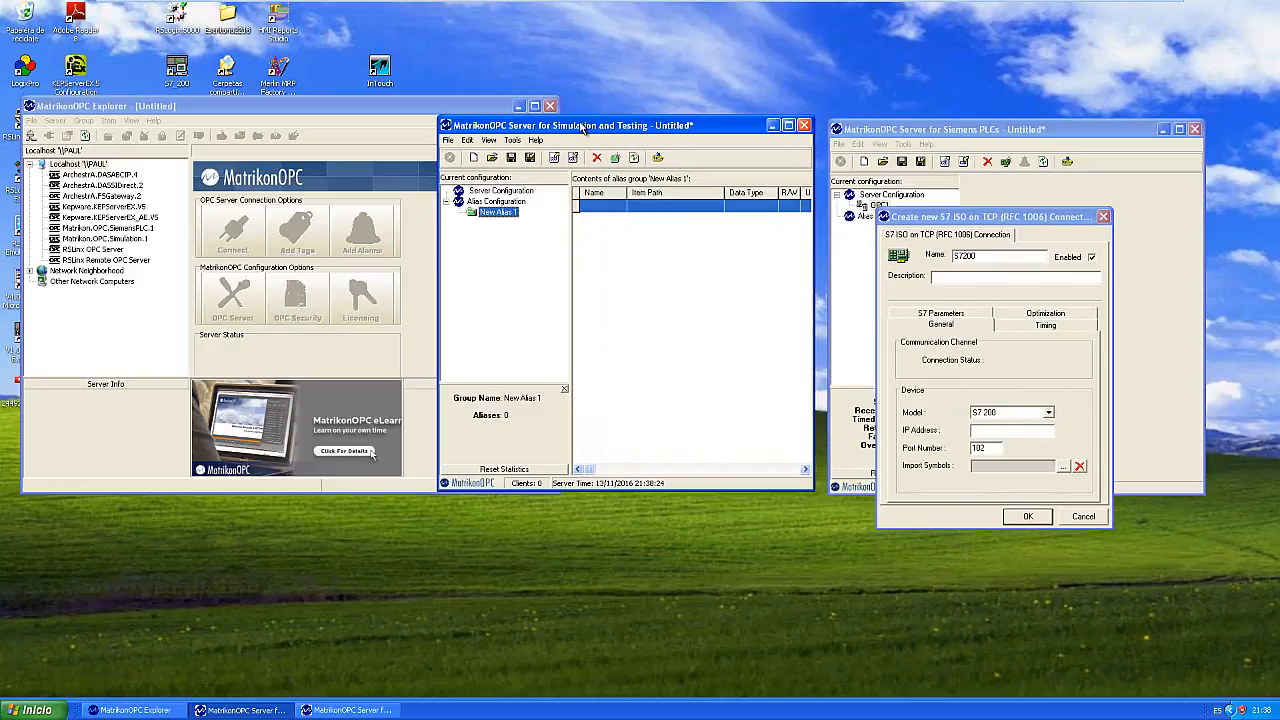
left_click_drag(578, 128, 573, 127)
left_click_drag(905, 220, 706, 172)
left_click(782, 387)
type("120.0")
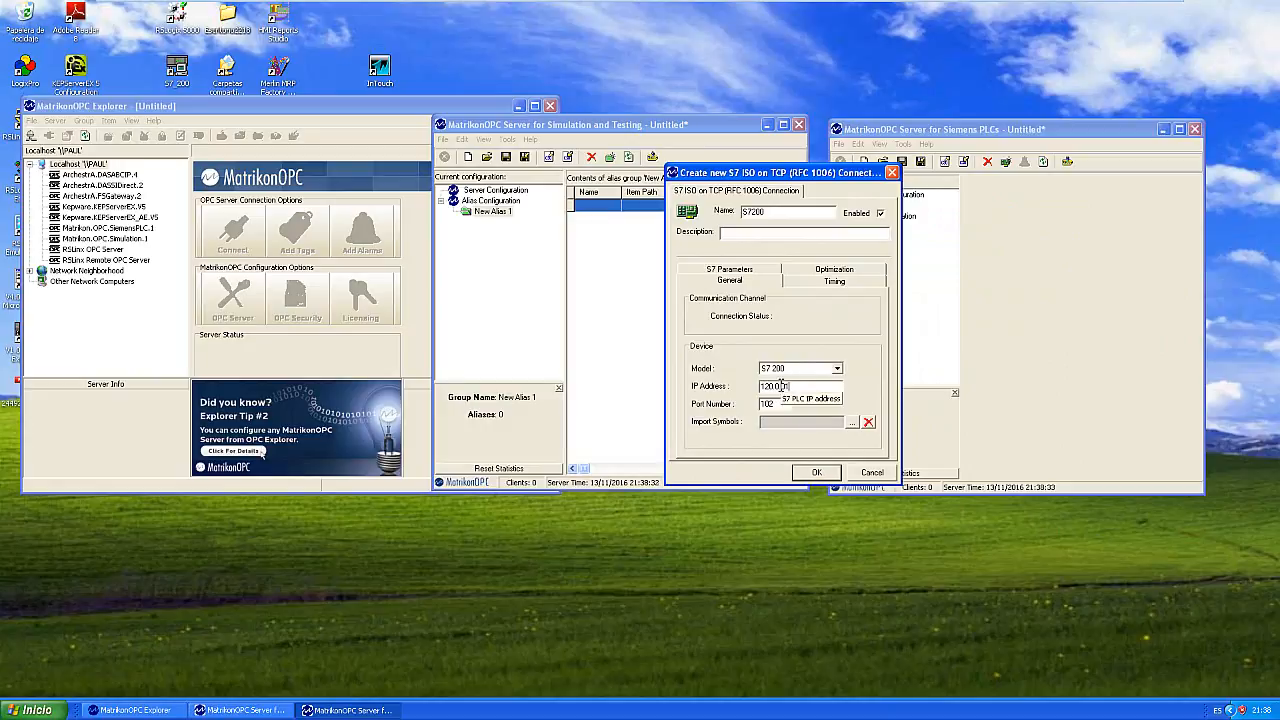
type(".0.1")
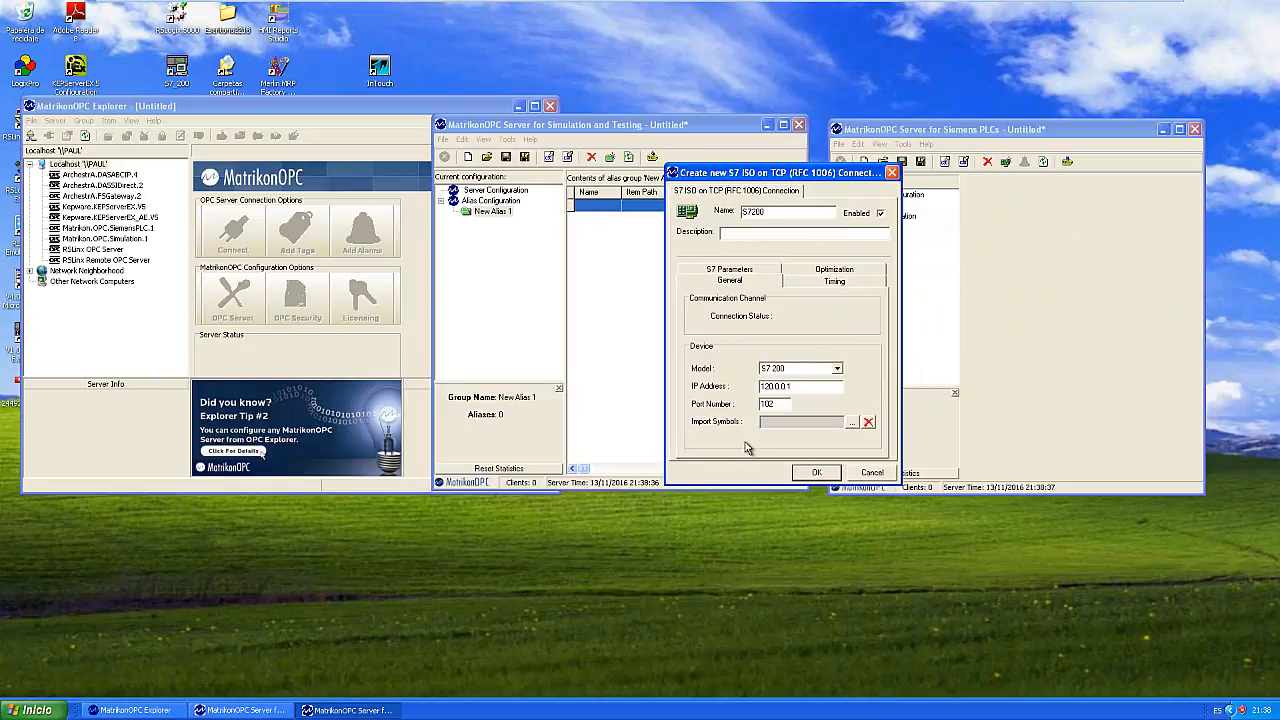
- Browse for a STEP 7 MicroWIN symbol export file, and cancel both the file selection and the new S7200 connection
left_click(851, 421)
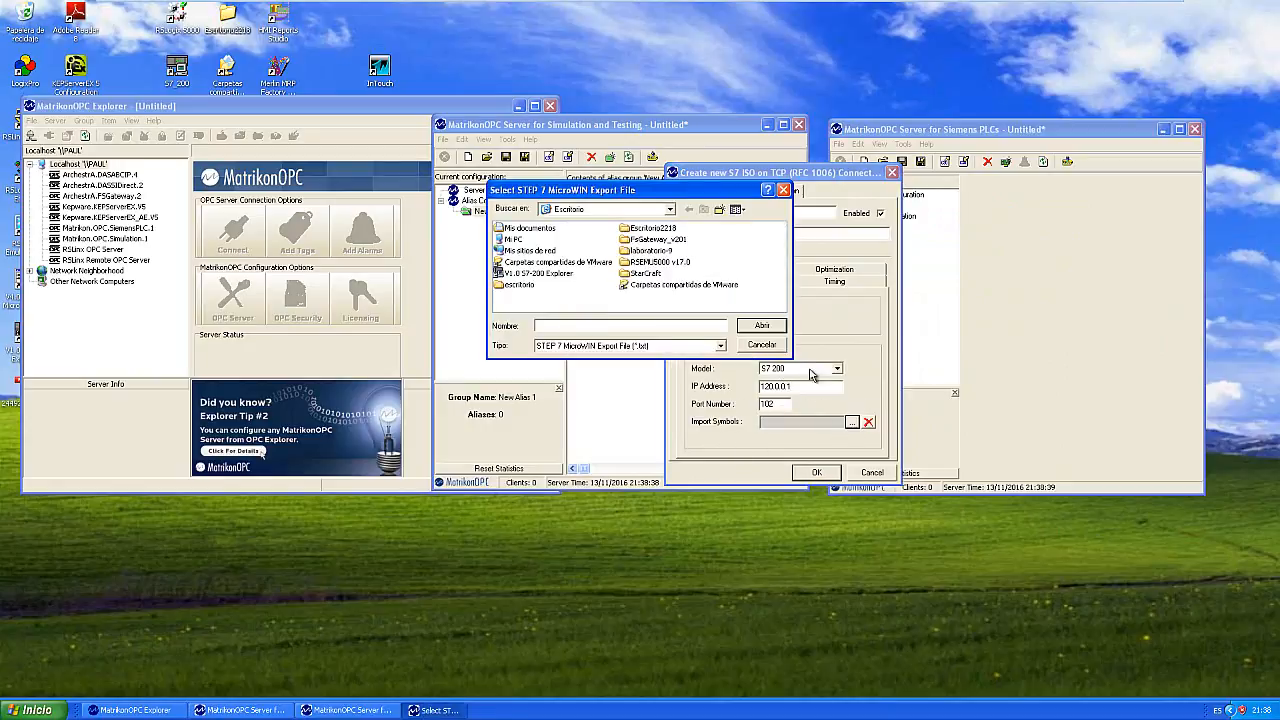
left_click_drag(718, 195, 717, 219)
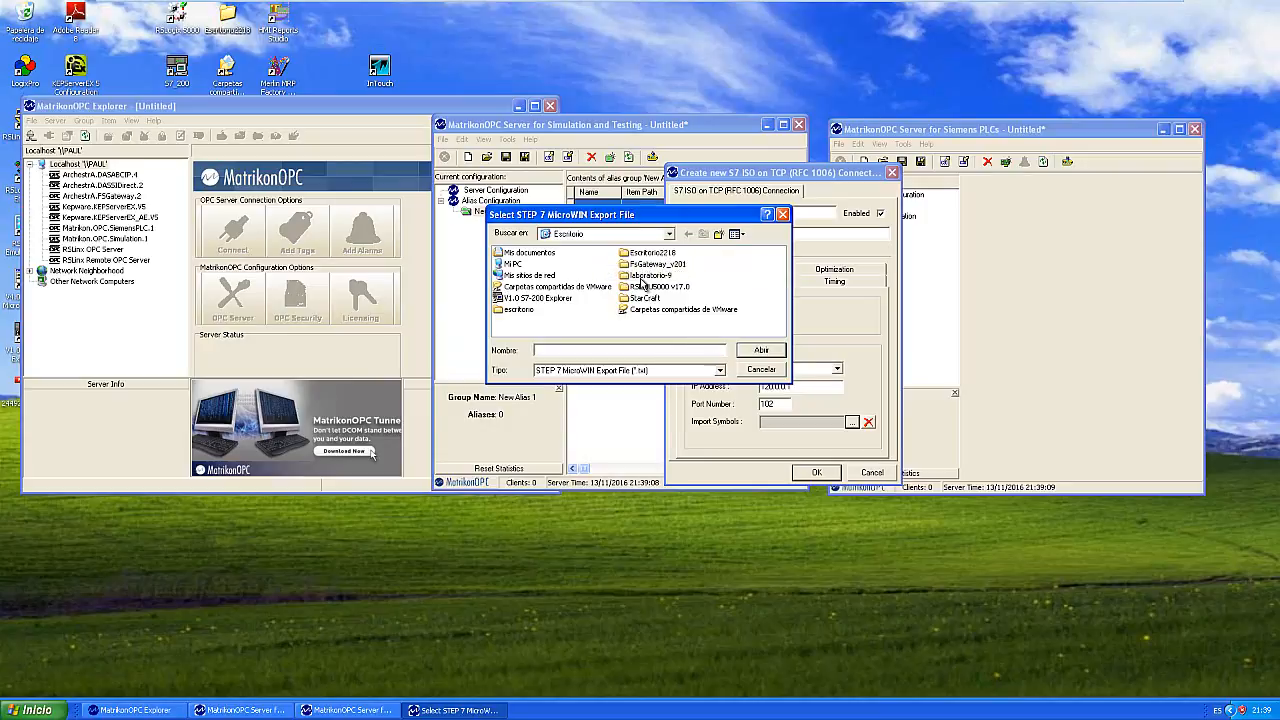
left_click(782, 215)
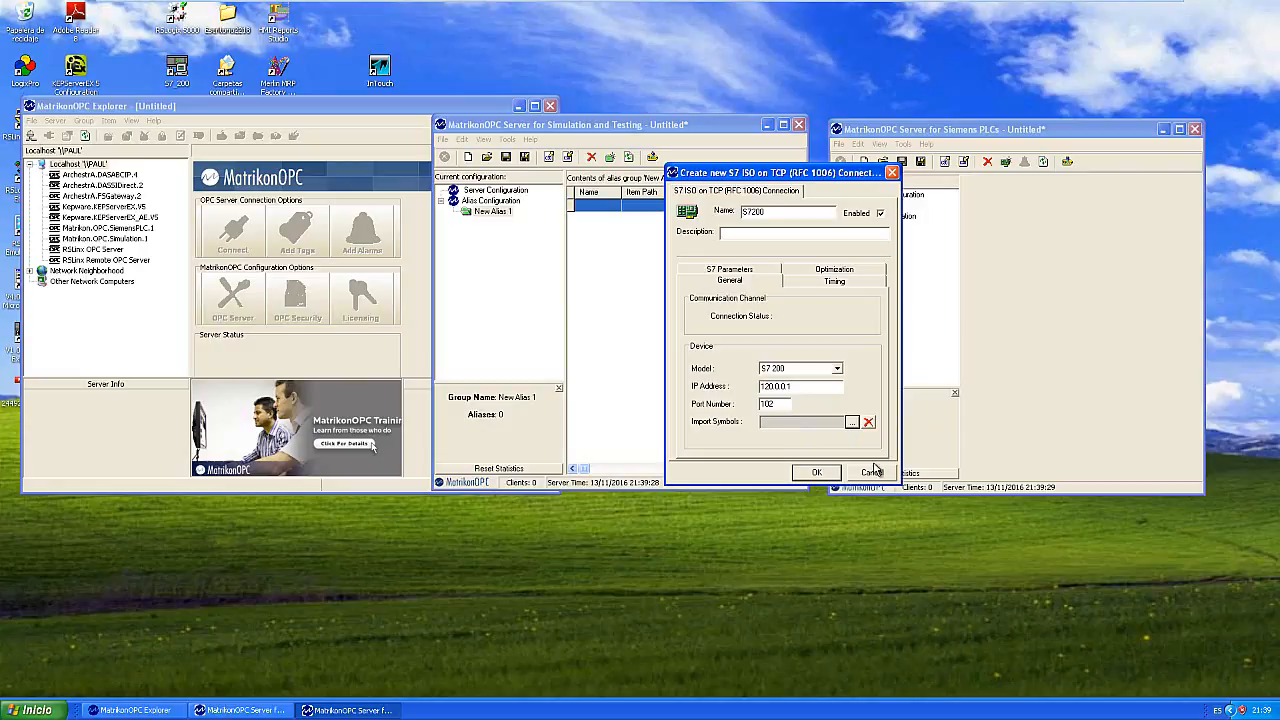
left_click(891, 174)
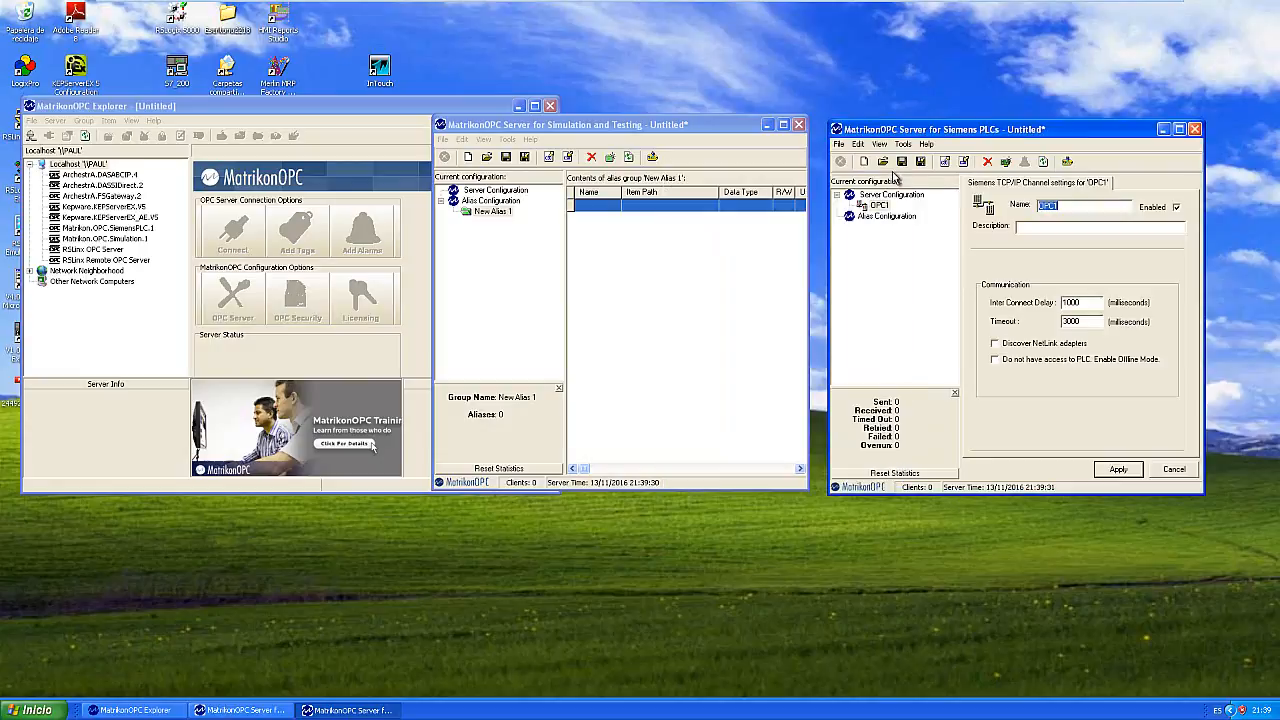
- Close the Siemens PLCs server without saving the changes to its configuration
left_click(690, 142)
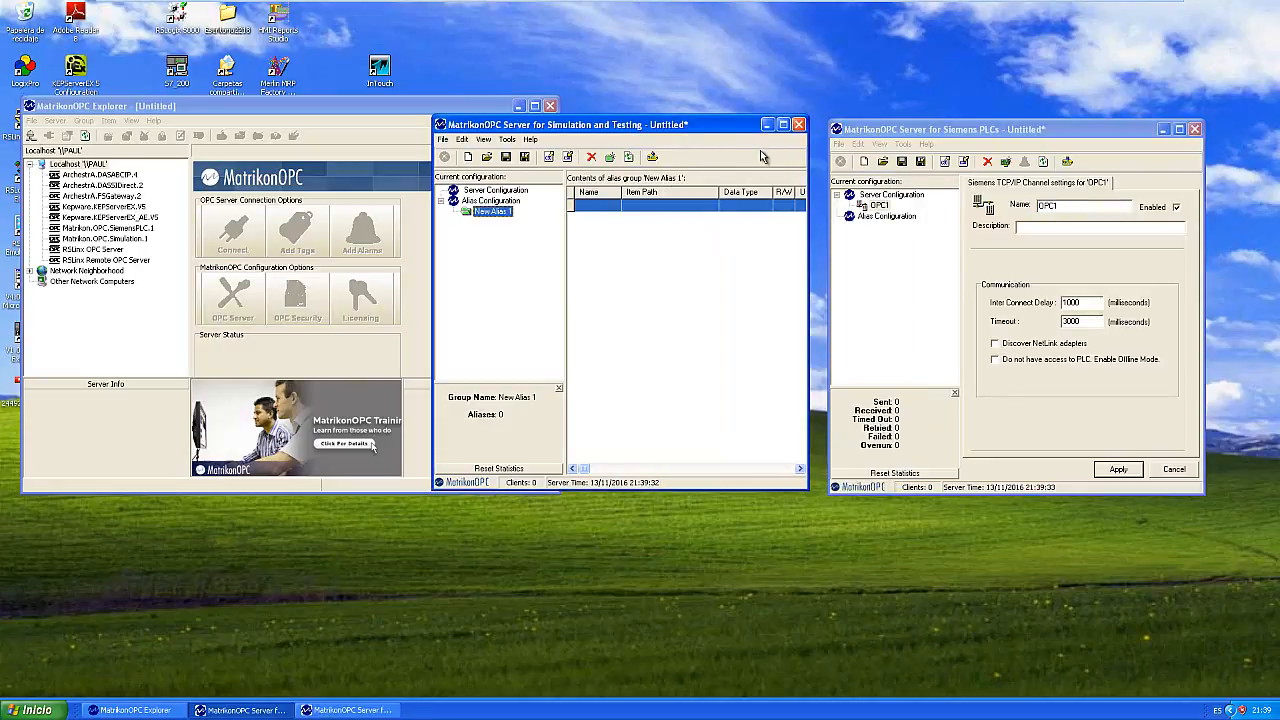
left_click_drag(983, 137, 879, 137)
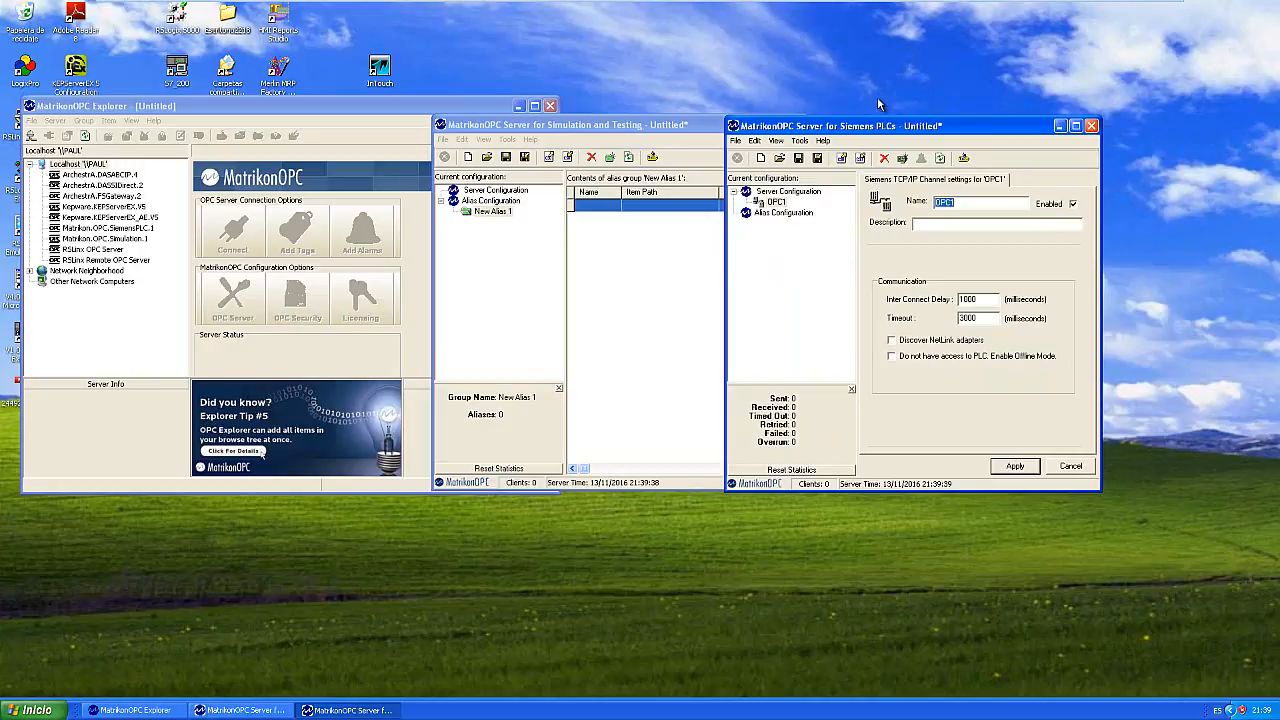
left_click_drag(887, 127, 762, 140)
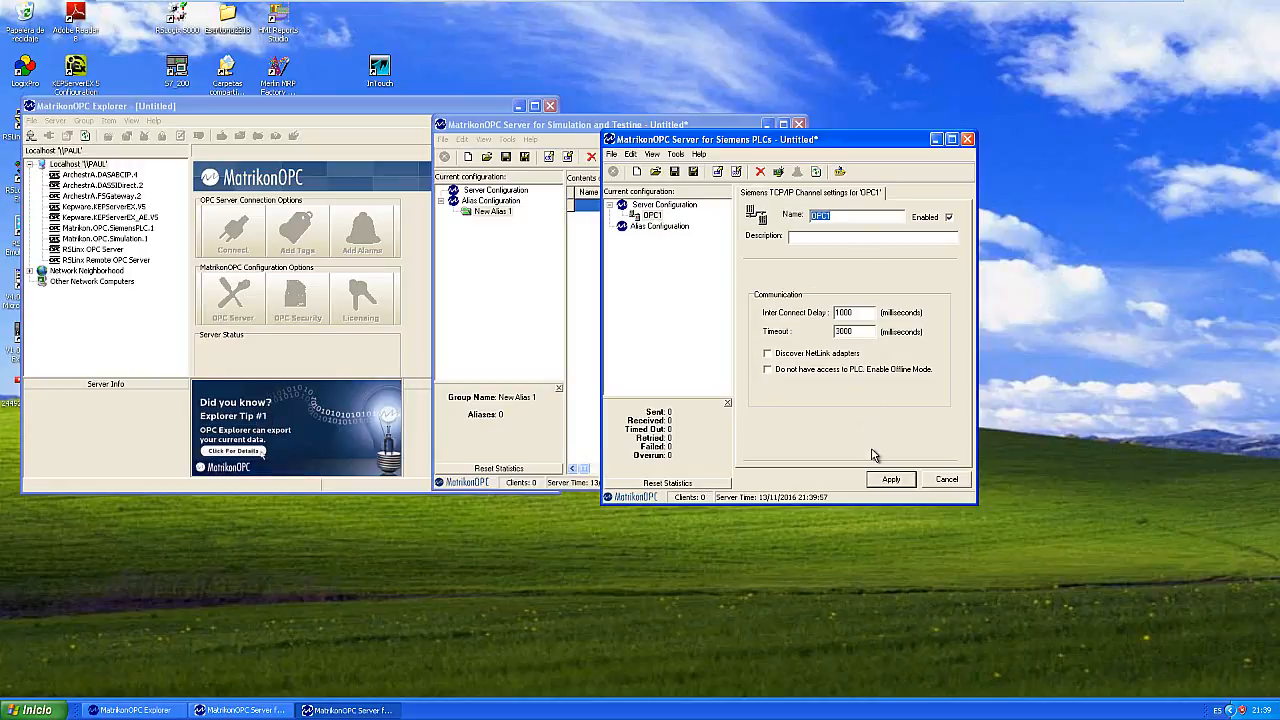
left_click(768, 370)
left_click(968, 140)
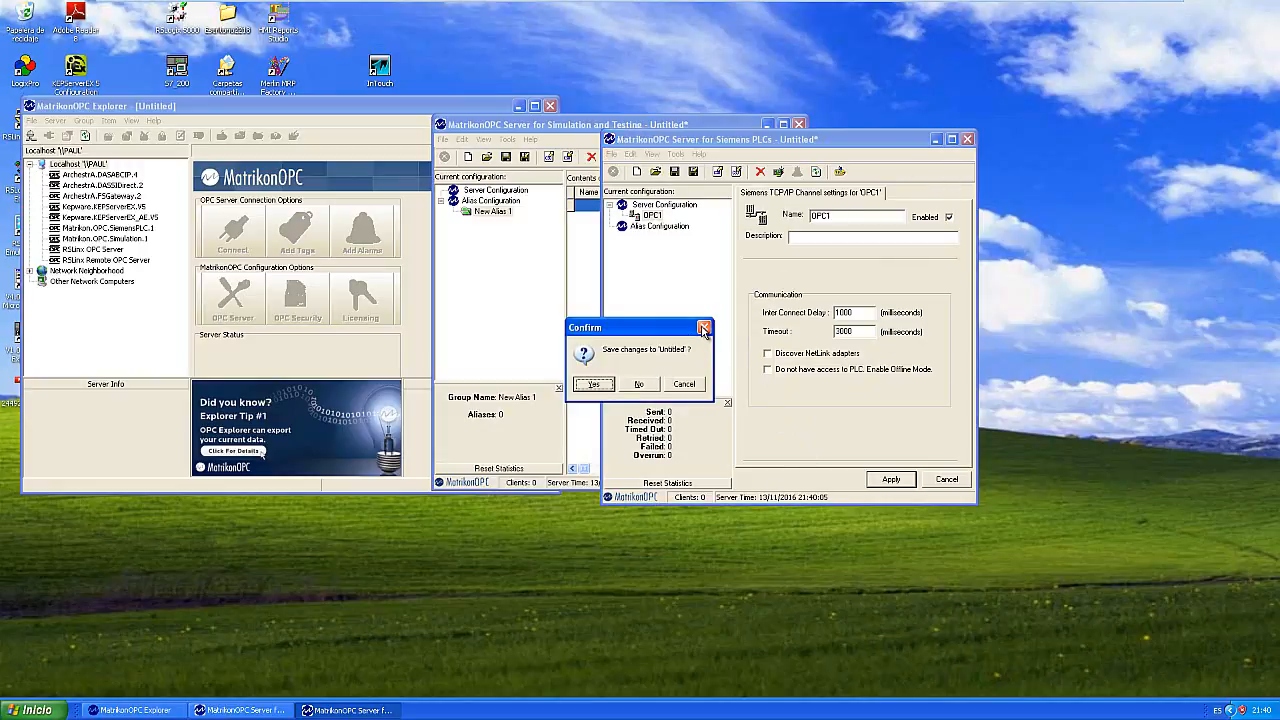
left_click(647, 384)
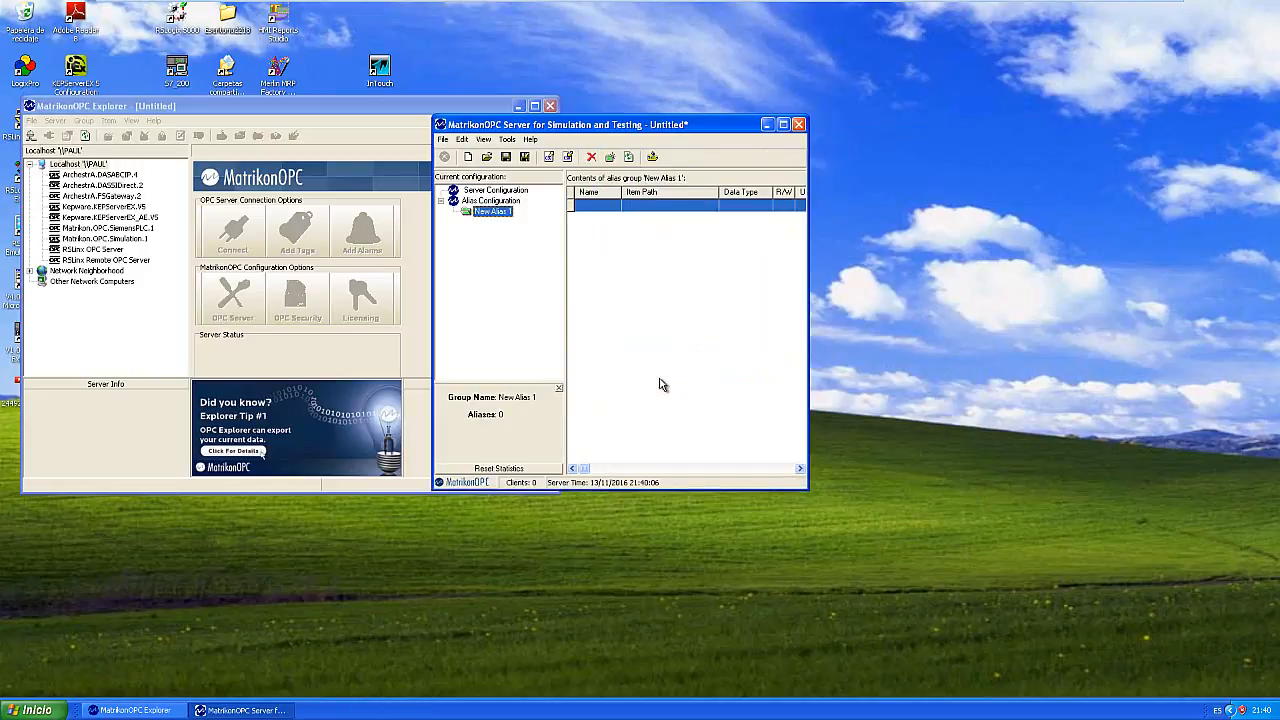
- Arrange the MatrikonOPC Explorer and the Simulation and Testing server side by side without overlap, with the Explorer first
left_click_drag(670, 125, 853, 113)
left_click(766, 226)
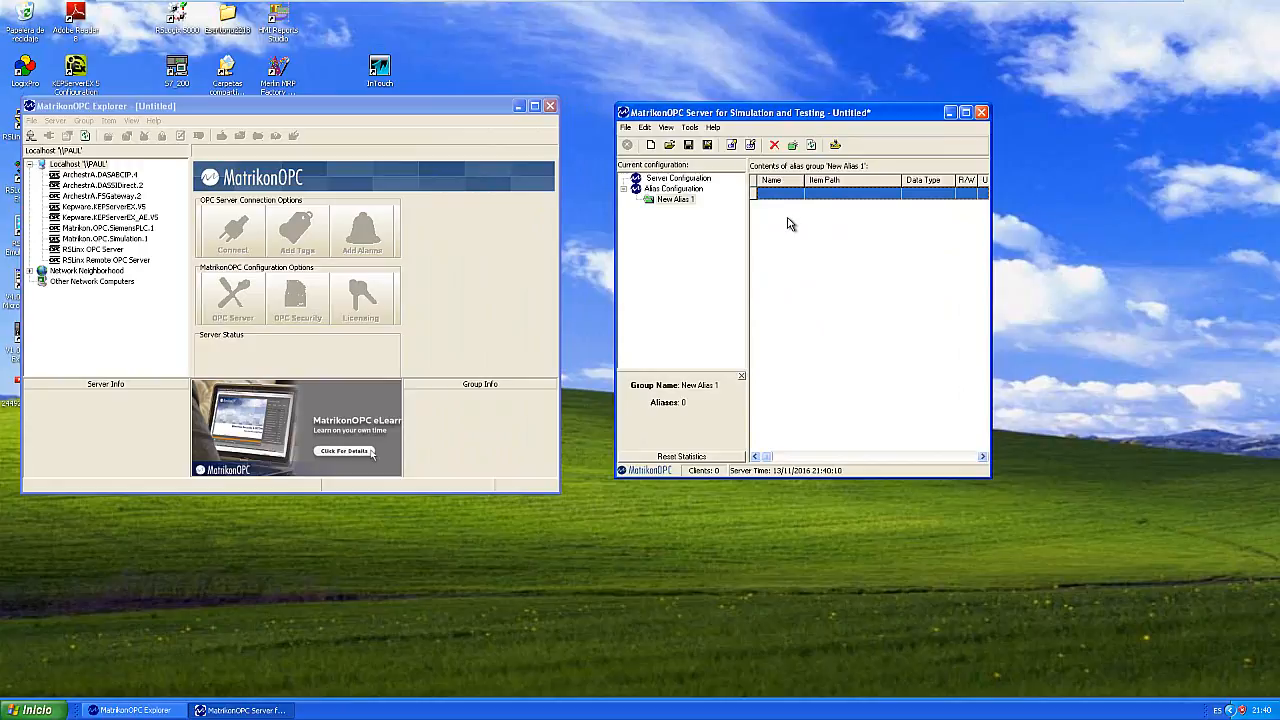
left_click_drag(698, 116, 805, 109)
left_click_drag(451, 108, 594, 110)
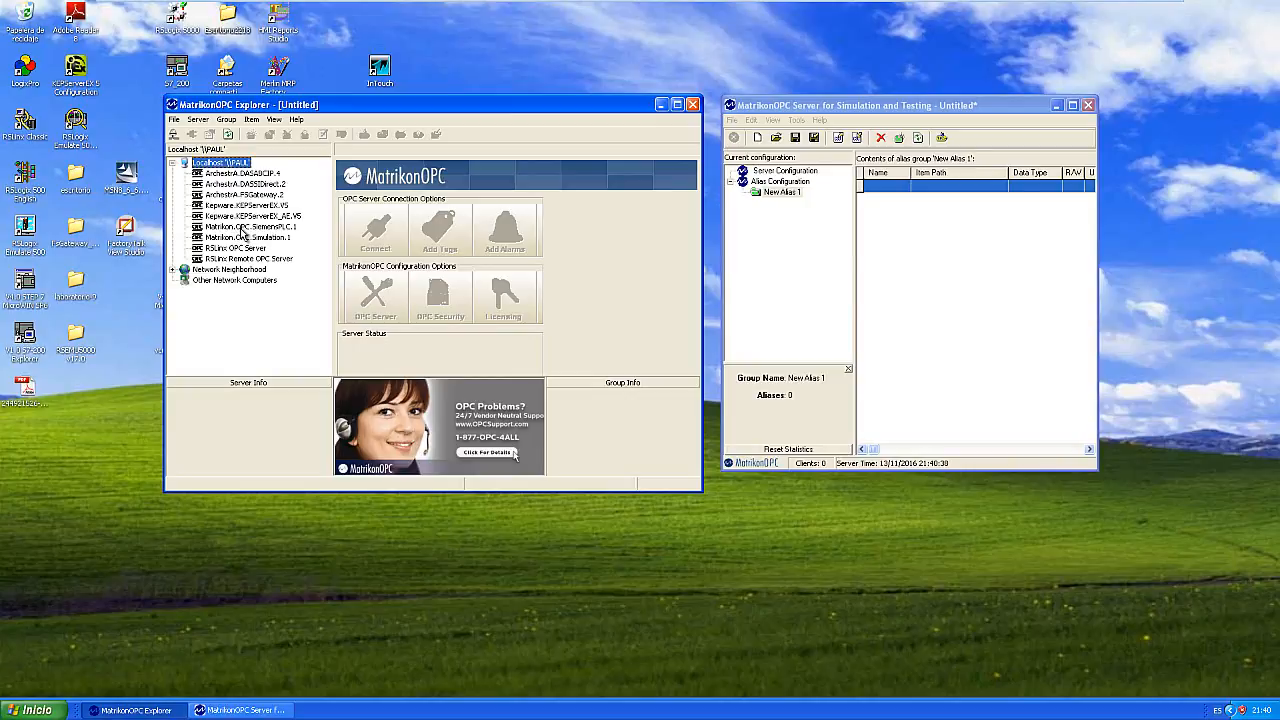
- Connect to the Matrikon.OPC.Simulation.1 server under the local host in the MatrikonOPC Explorer
left_click(268, 238)
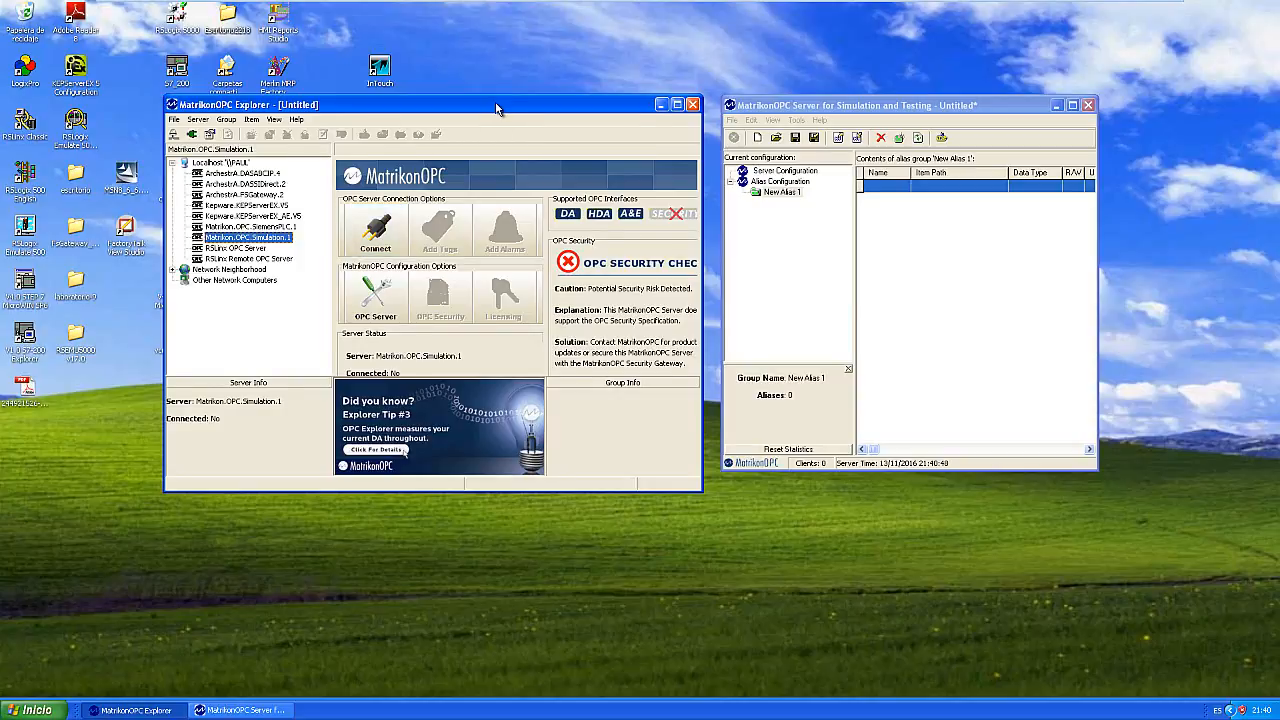
left_click_drag(498, 107, 486, 103)
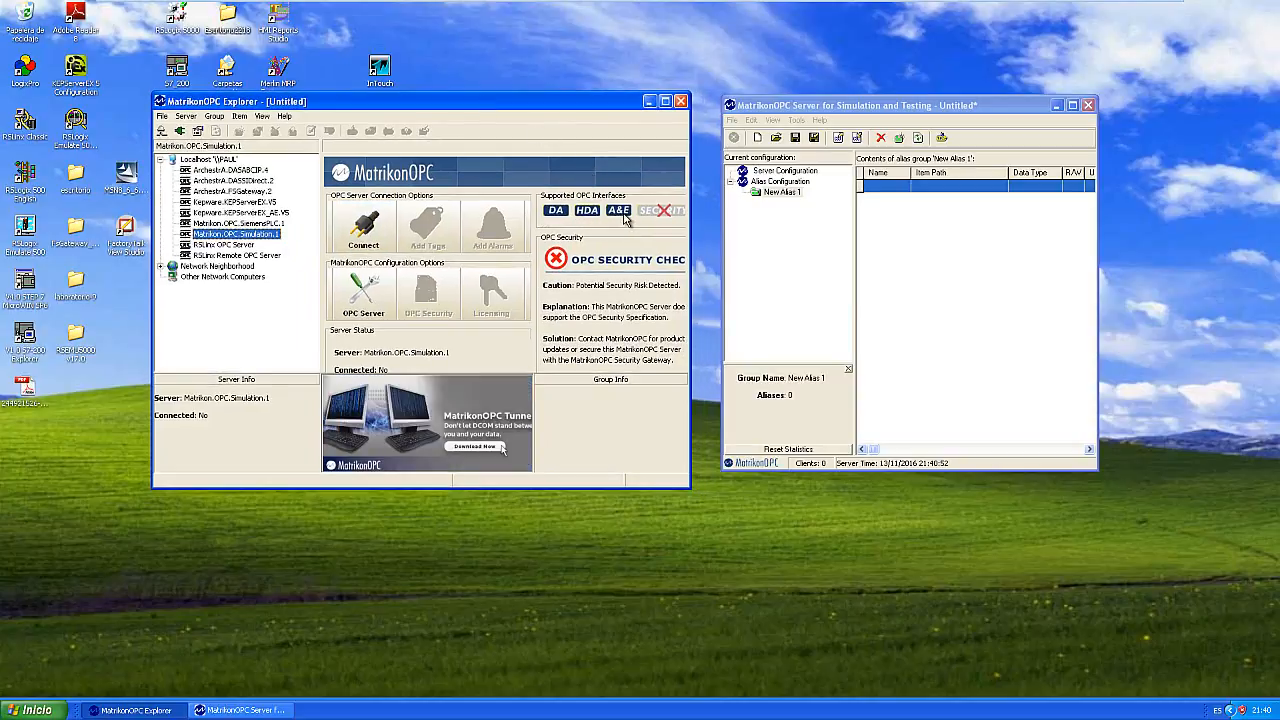
left_click(379, 229)
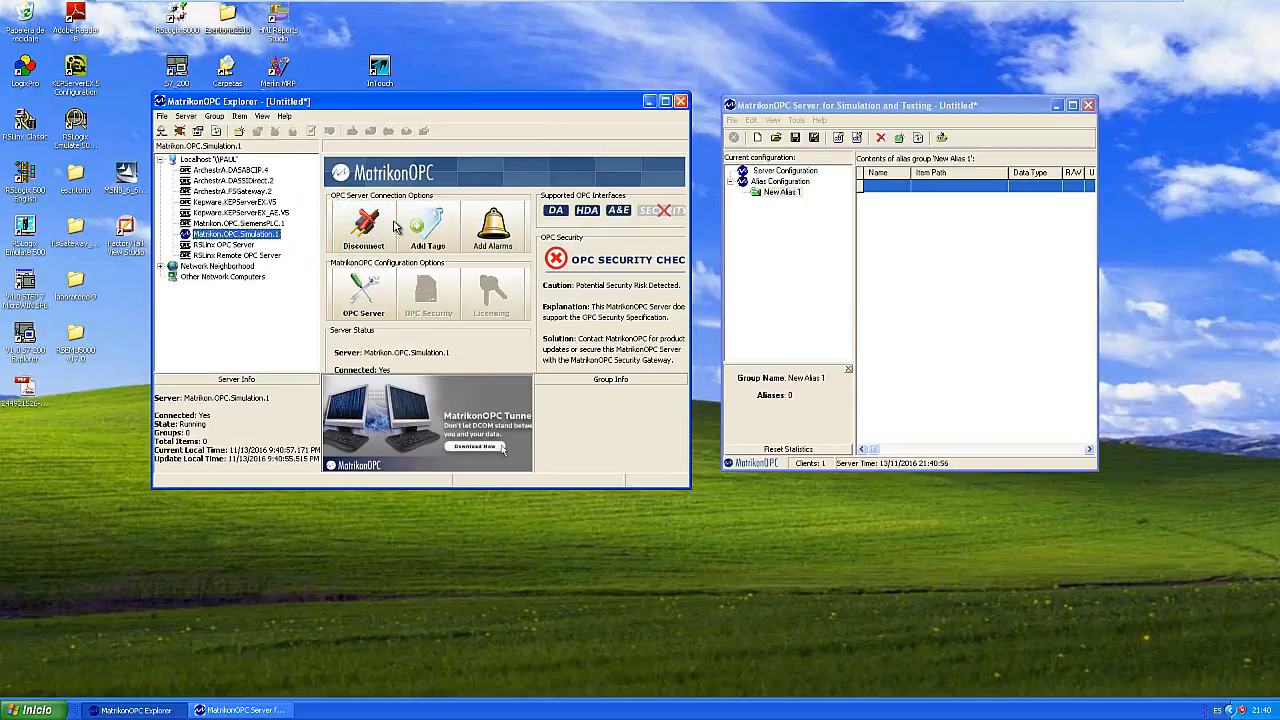
- Add an active group to the Matrikon.OPC.Simulation.1 server, keeping the default settings and an empty group name
right_click(255, 242)
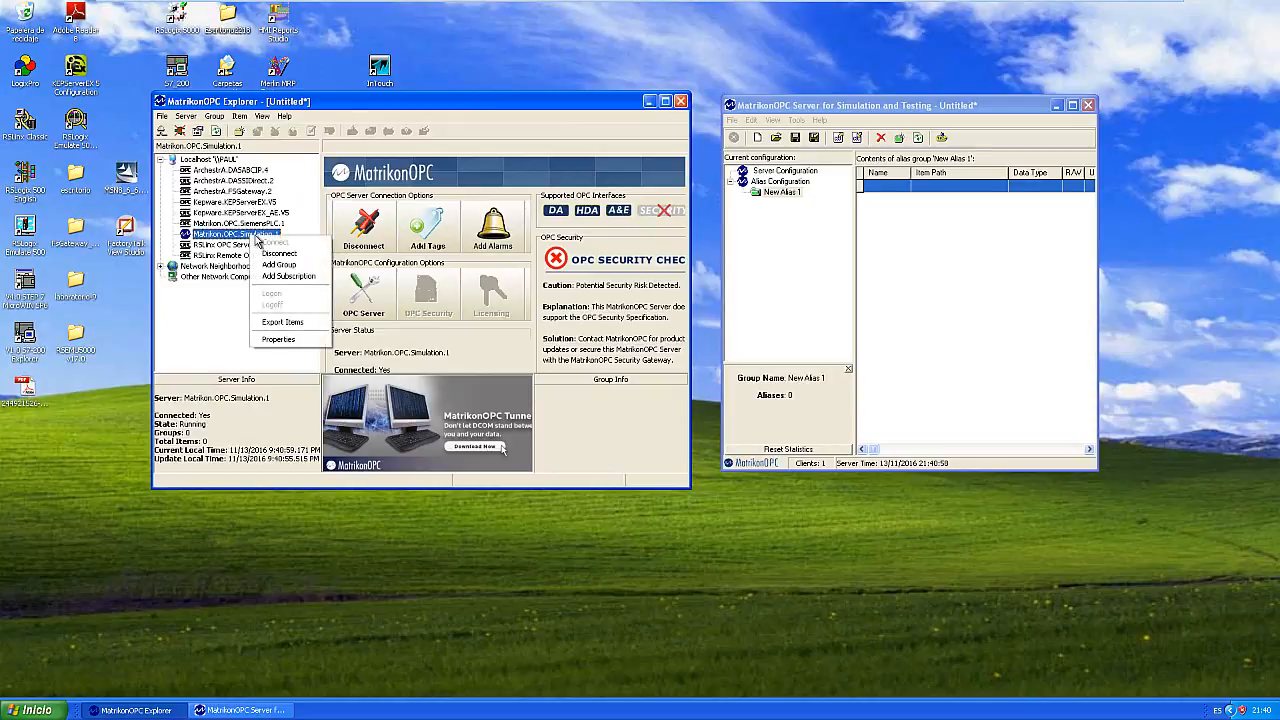
left_click(278, 268)
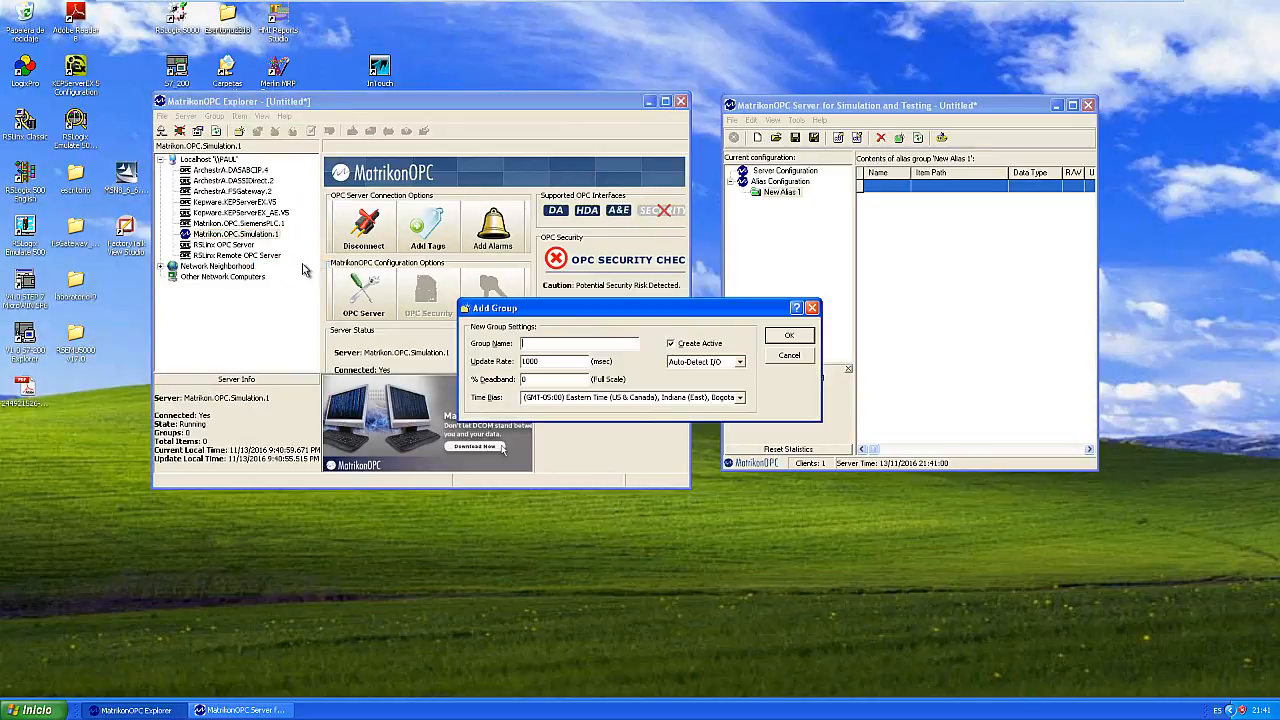
left_click(545, 343)
left_click(786, 338)
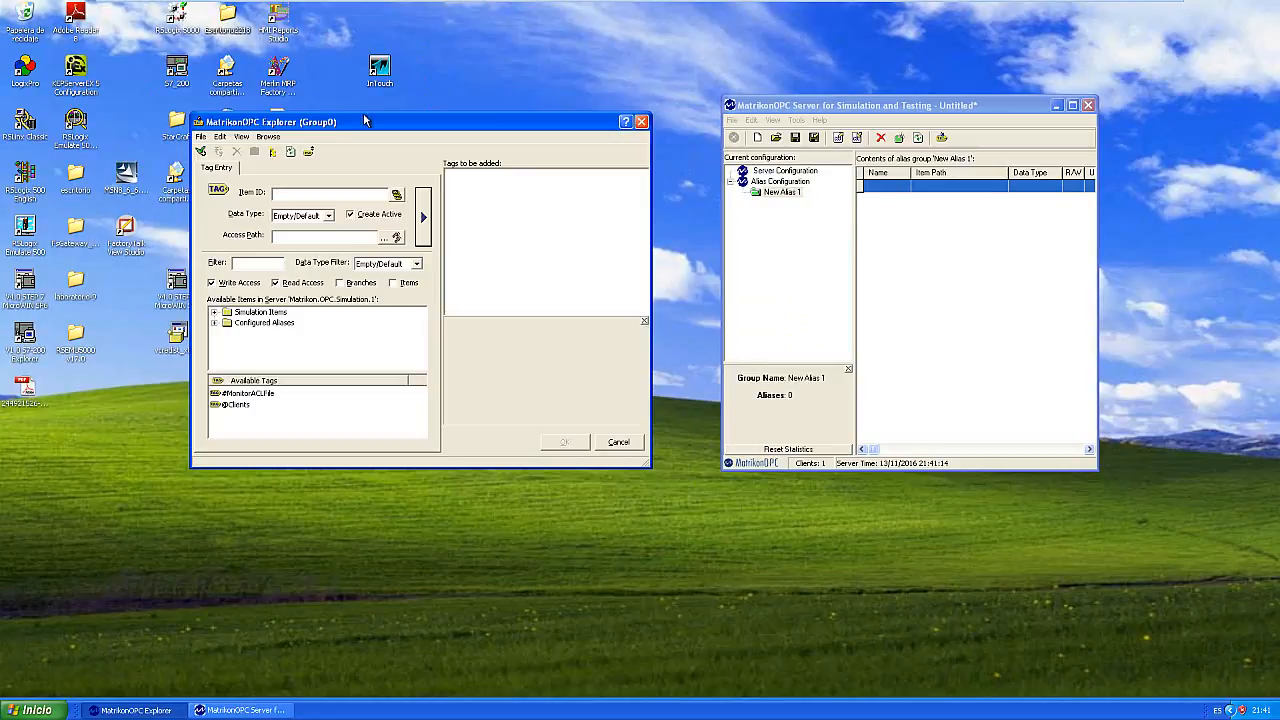
- Expand Simulation Items in the group's tag entry window and go through the tags available under Bucket Brigade
left_click_drag(390, 121, 457, 102)
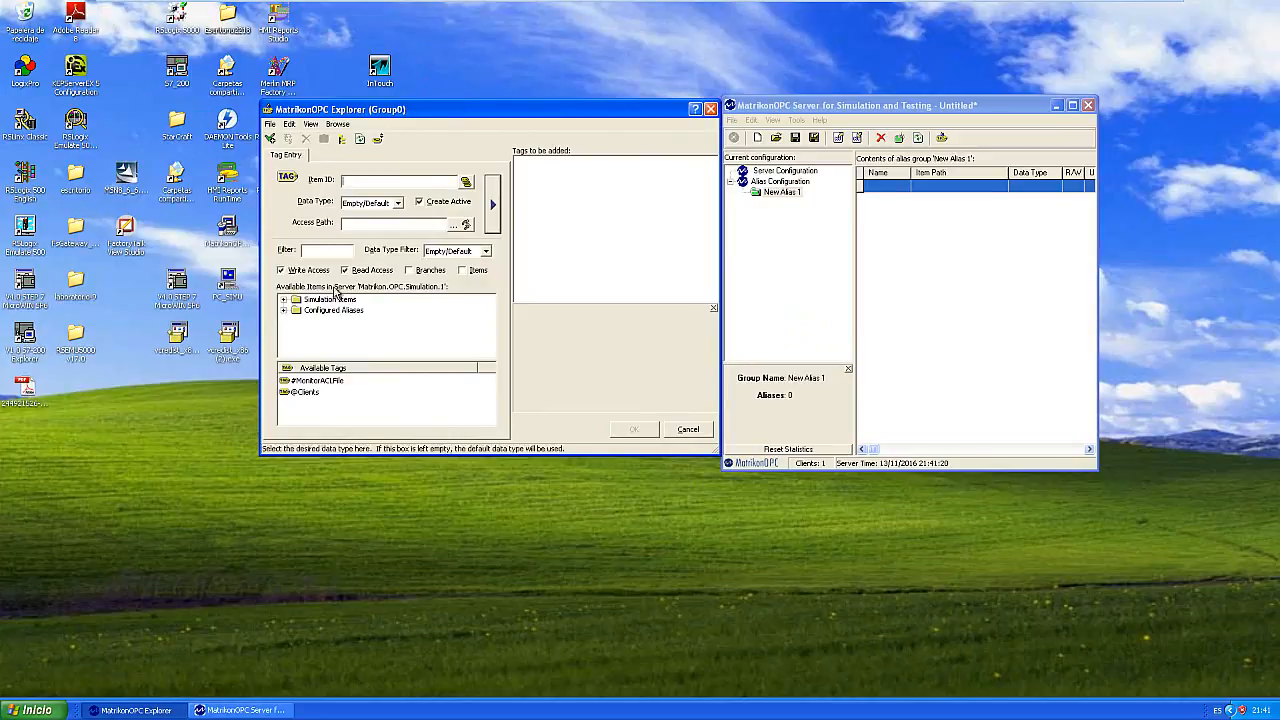
left_click(285, 300)
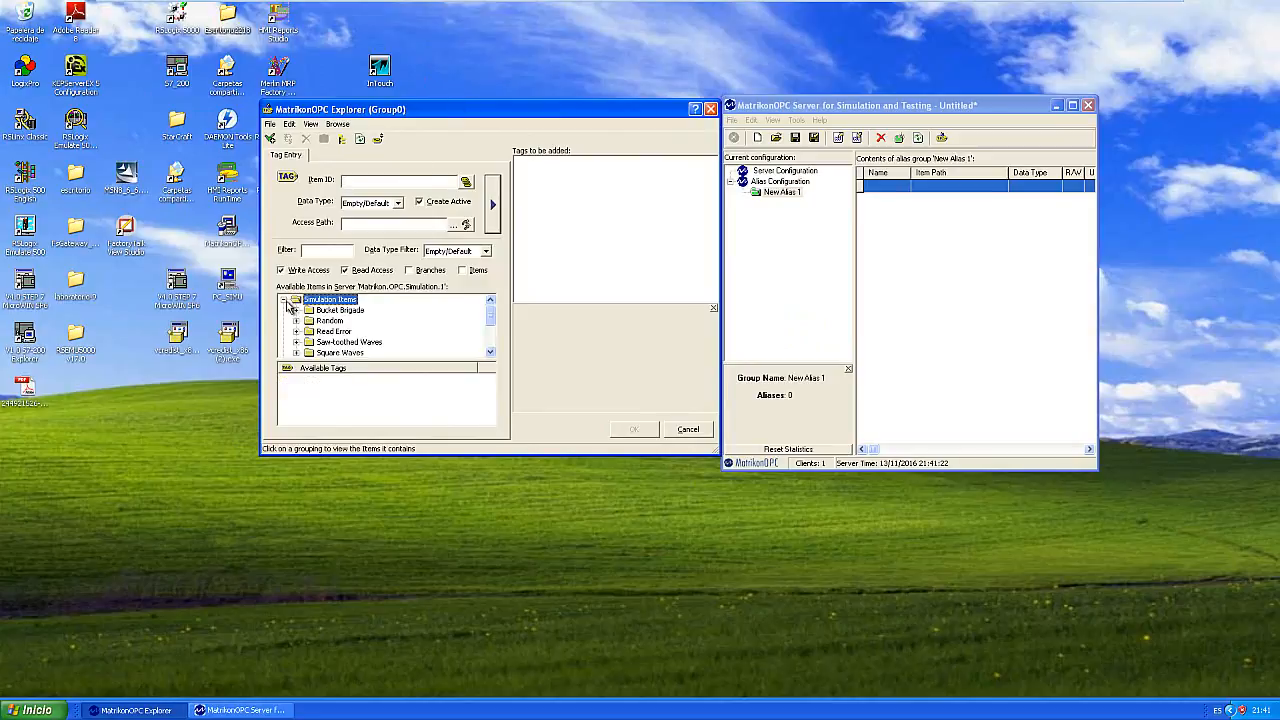
mouse_move(491, 317)
left_mouse_down()
mouse_move(493, 344)
mouse_move(490, 306)
left_mouse_up()
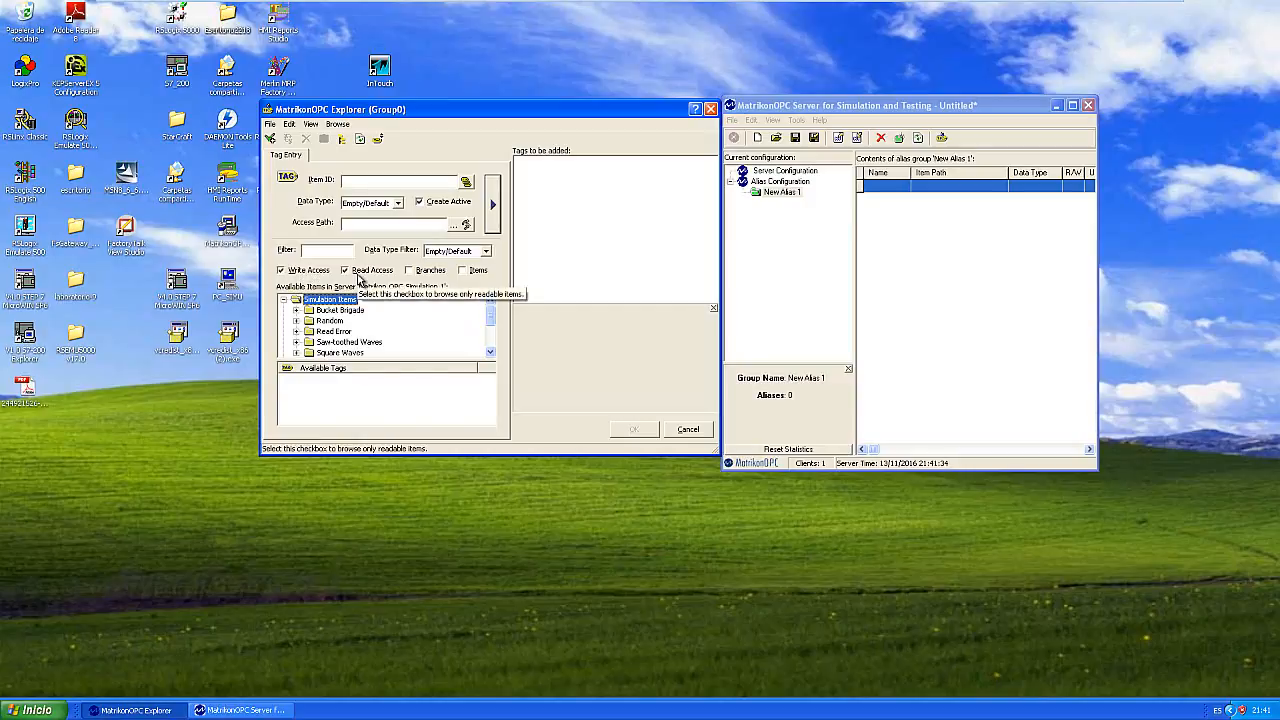
left_click(490, 344)
scroll(490, 340, "up", 2)
left_click(337, 311)
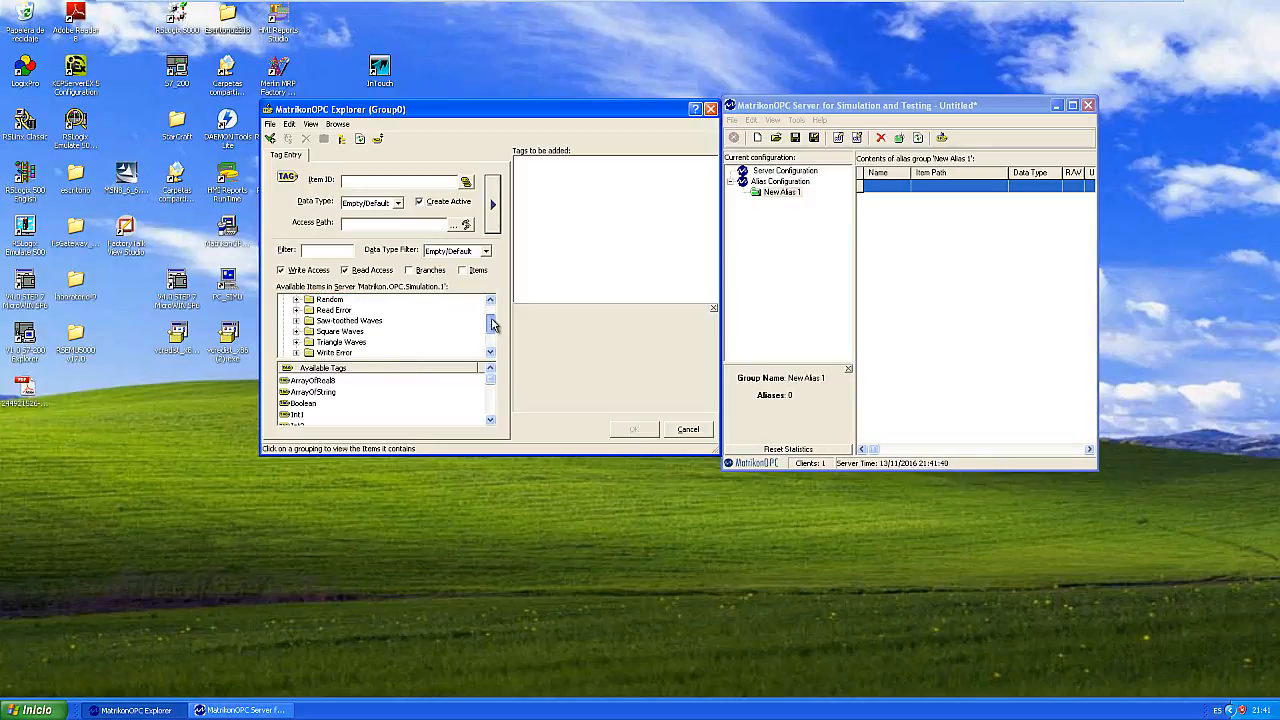
scroll(492, 390, "down", 1)
mouse_move(491, 387)
left_mouse_down()
mouse_move(492, 420)
mouse_move(489, 376)
left_mouse_up()
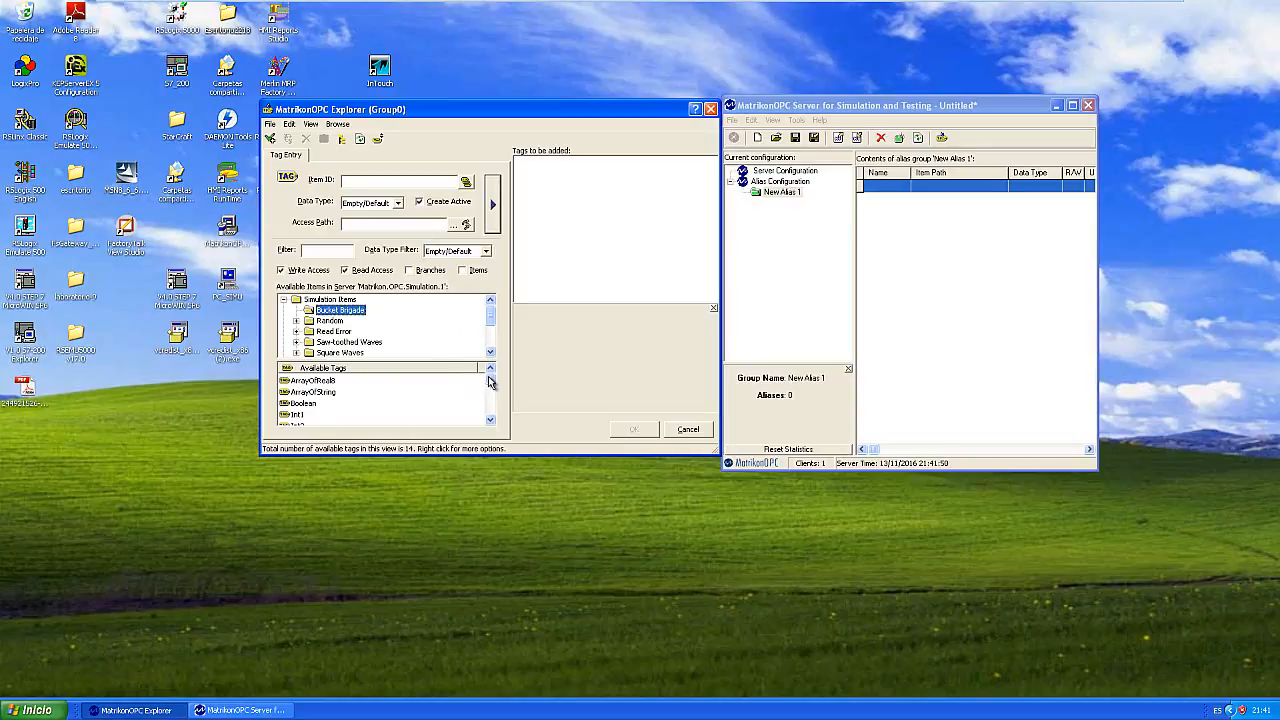
left_click_drag(490, 381, 492, 386)
left_click_drag(533, 116, 485, 115)
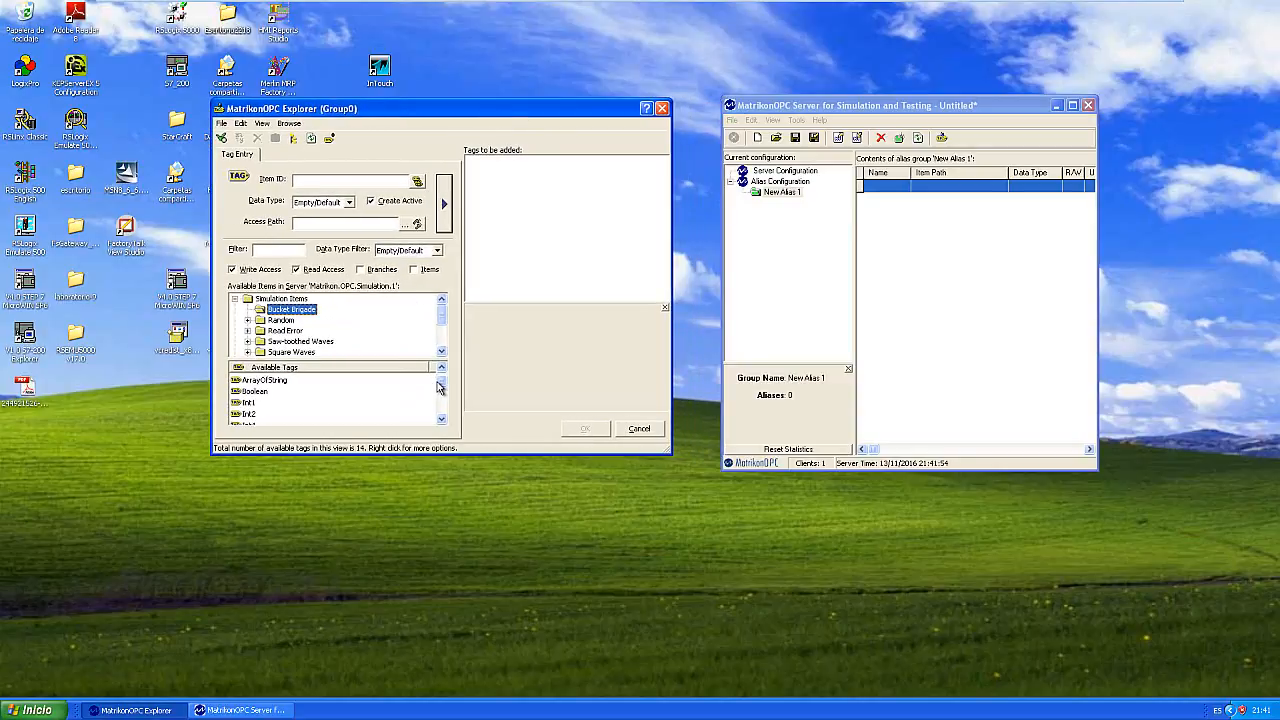
scroll(437, 385, "down", 1)
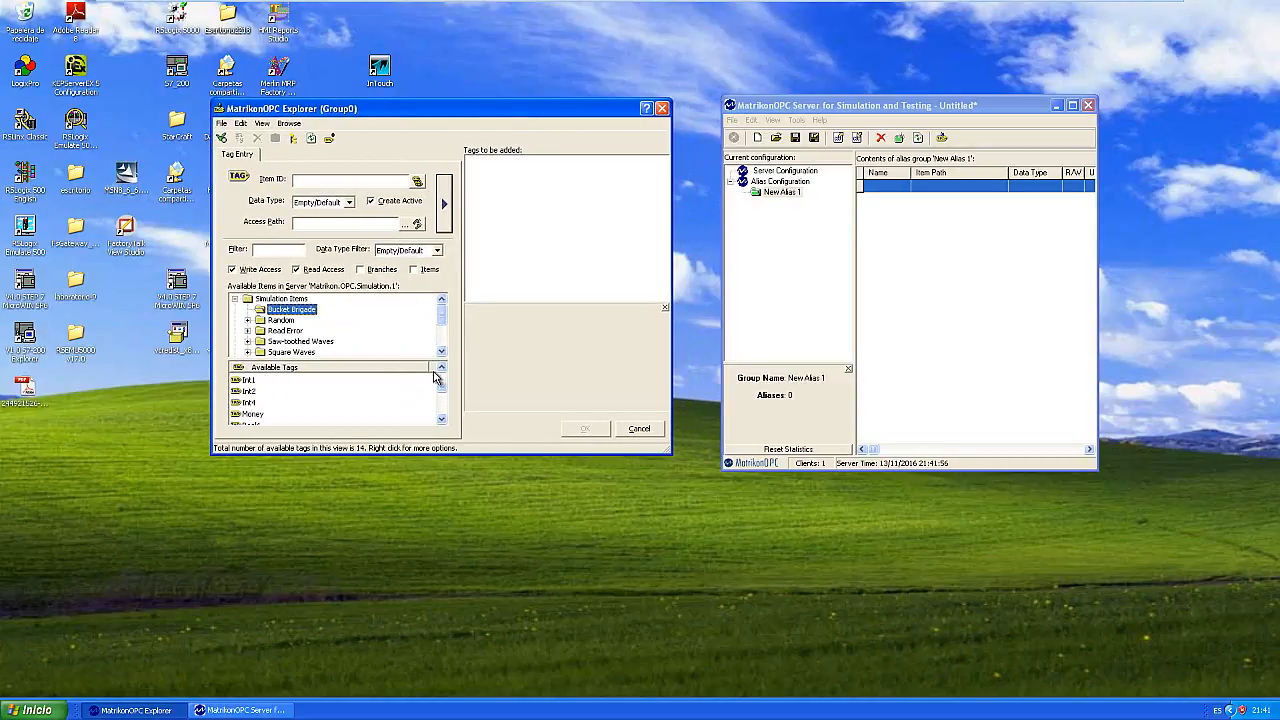
- Add the Bucket Brigade tags Int1, Int2 and Int4 to the group and accept the tag selection
left_click(243, 381)
double_click(243, 381)
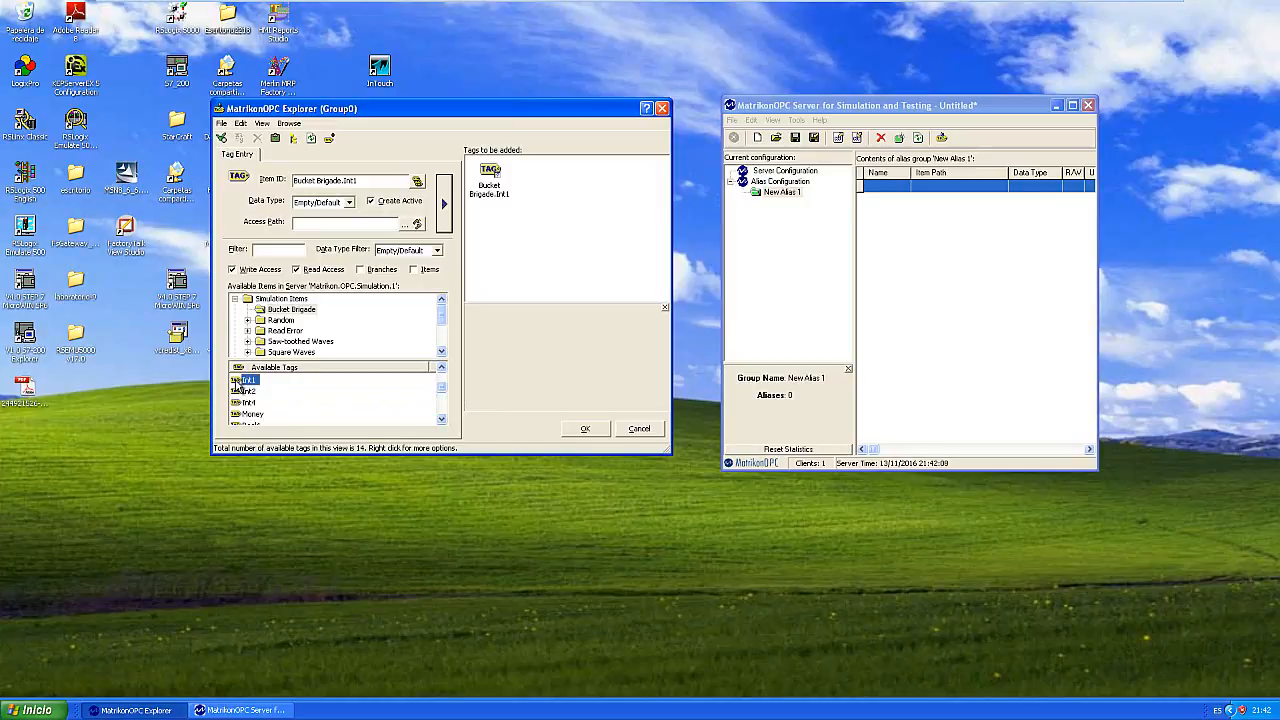
left_click(247, 391)
left_click(445, 203)
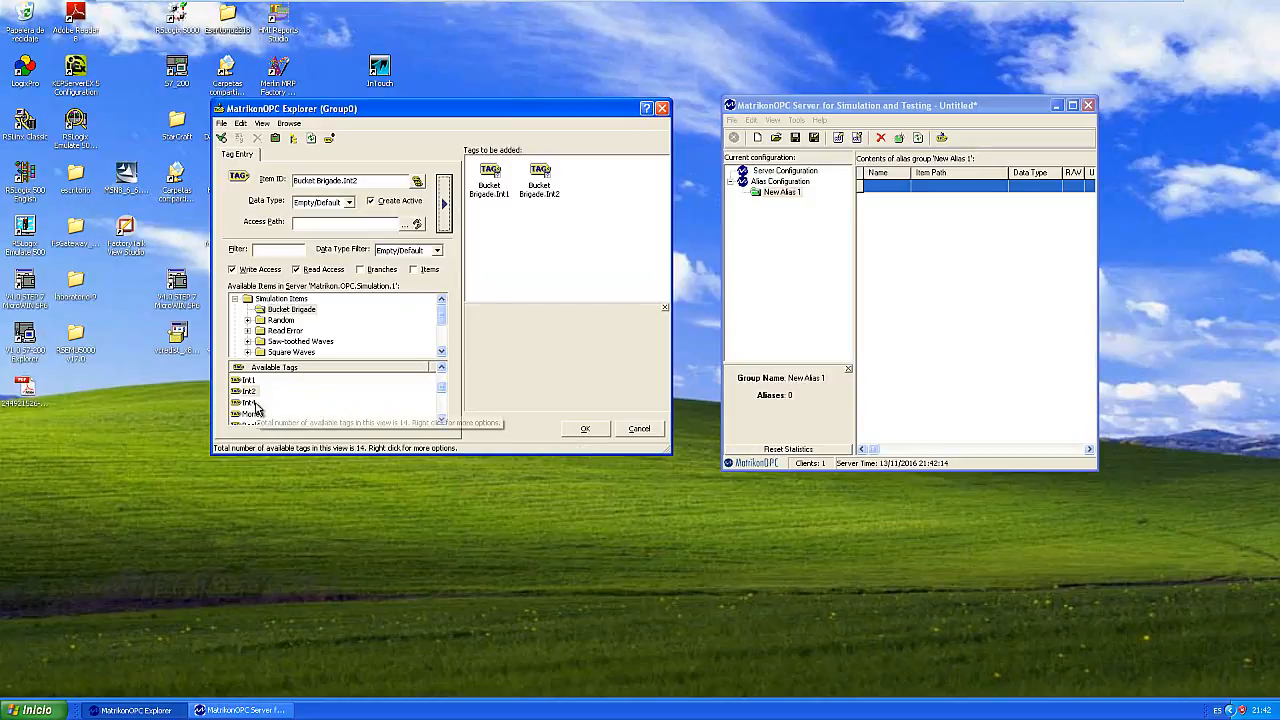
left_click_drag(252, 405, 565, 194)
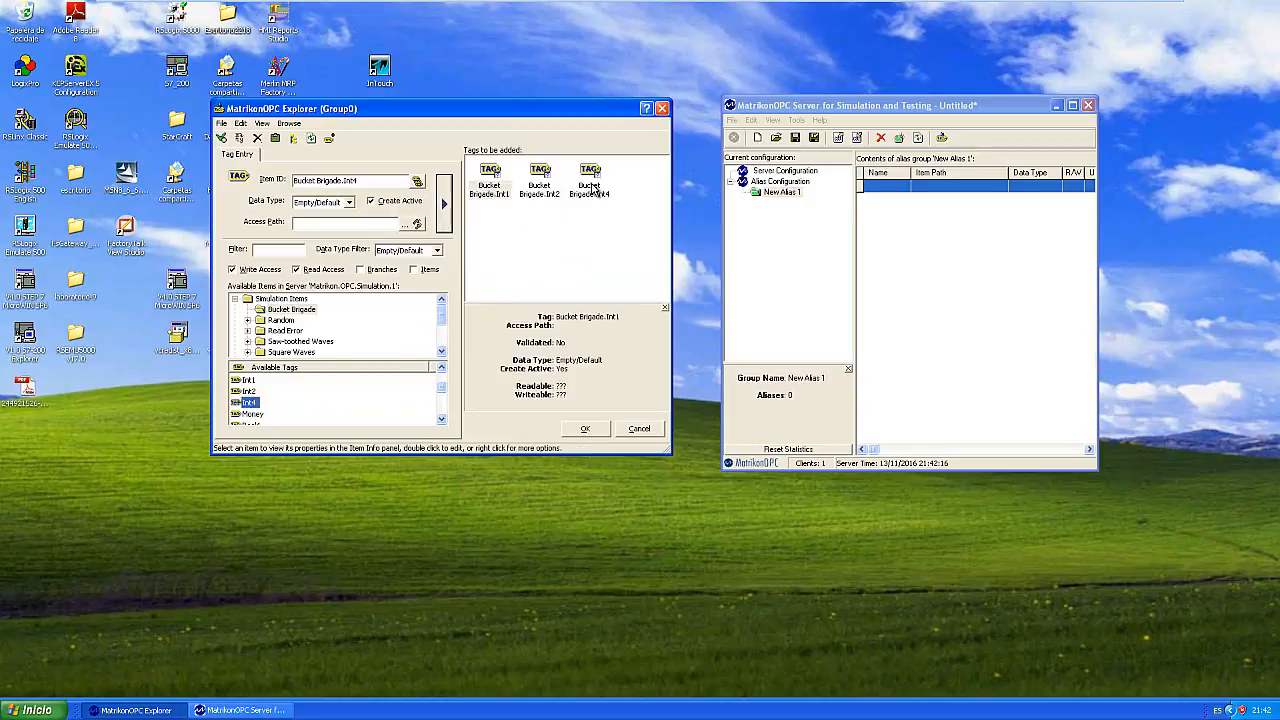
left_click(278, 140)
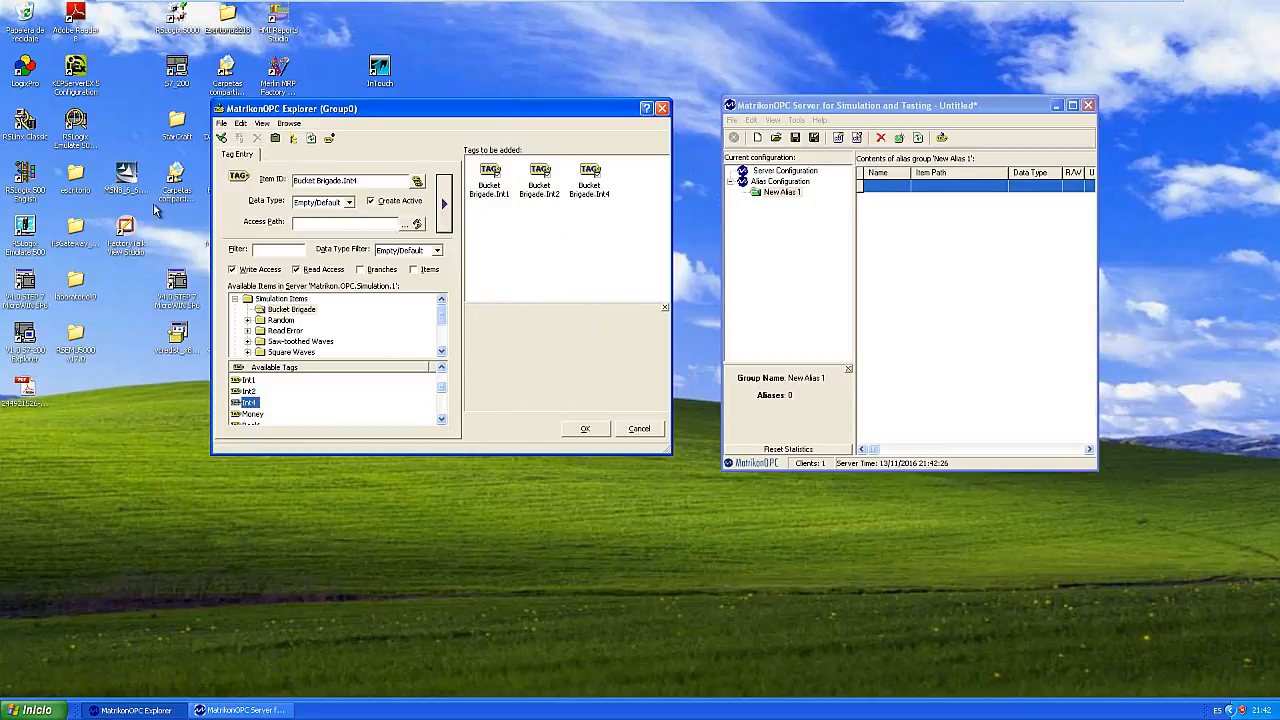
left_click(586, 430)
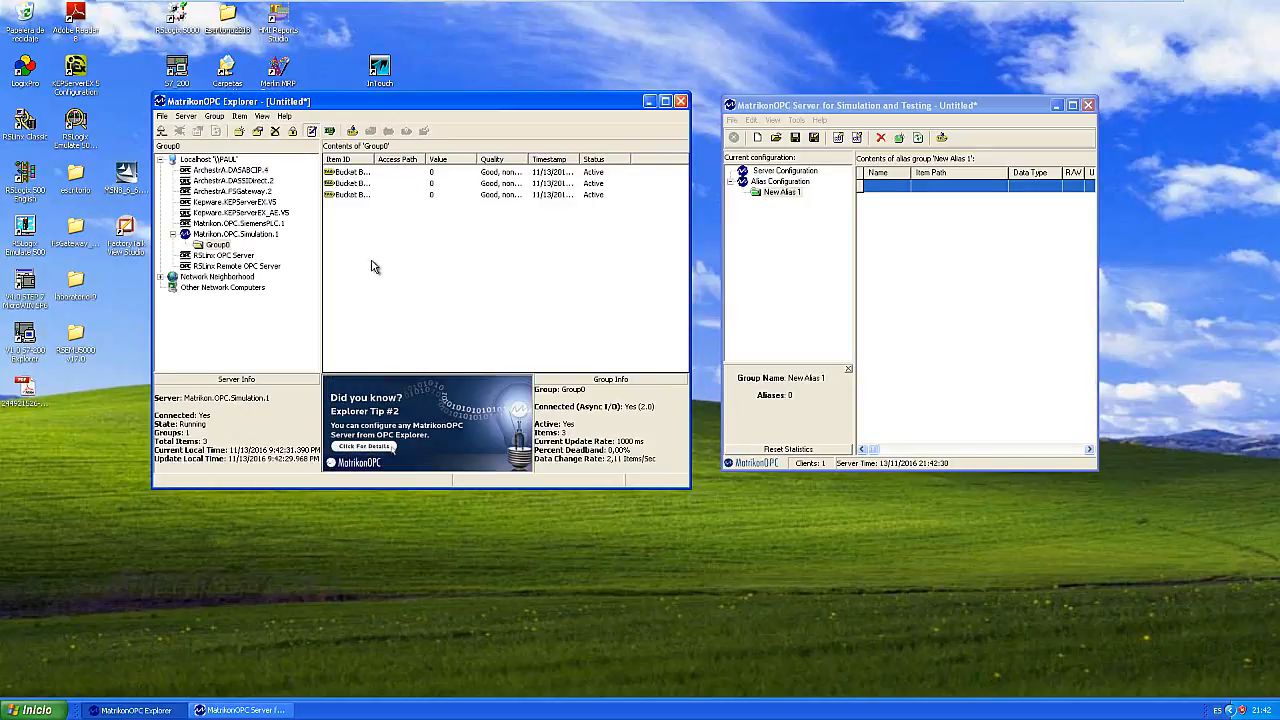
- Widen the Item ID column to show full tag names, and write the value 1 to Bucket Brigade.Int1
left_click_drag(374, 159, 412, 159)
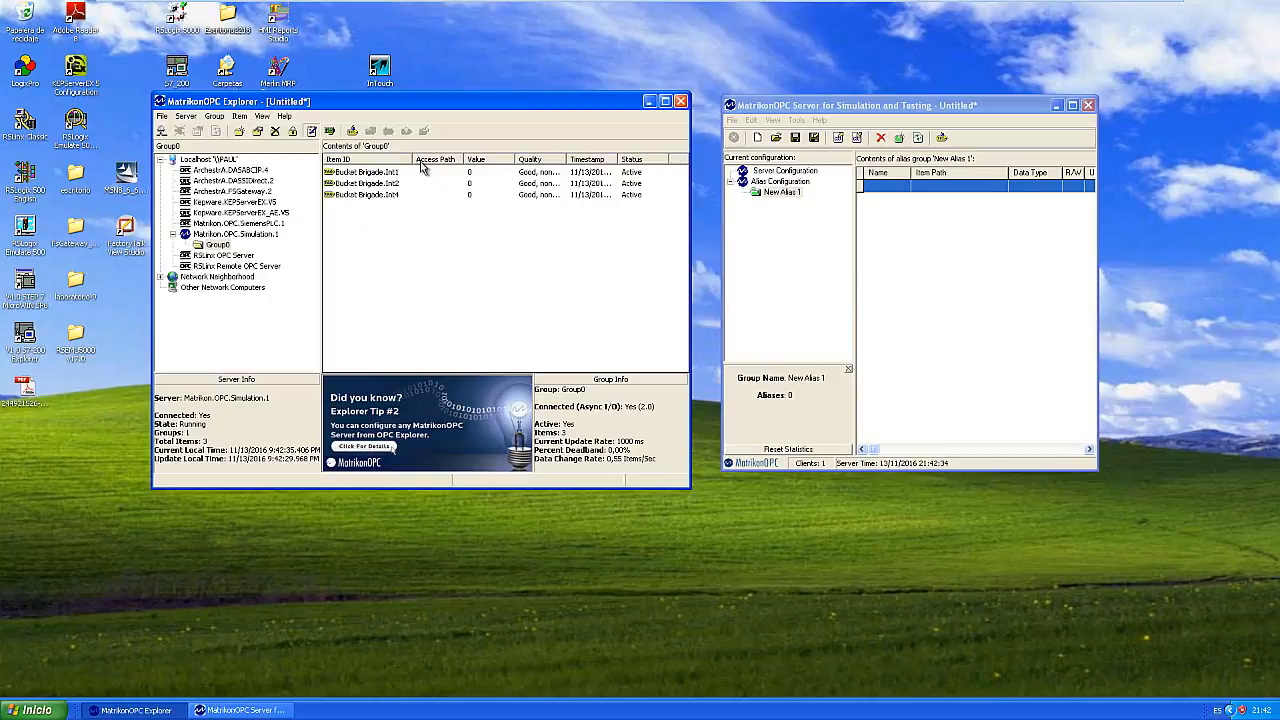
left_click(397, 174)
right_click(397, 175)
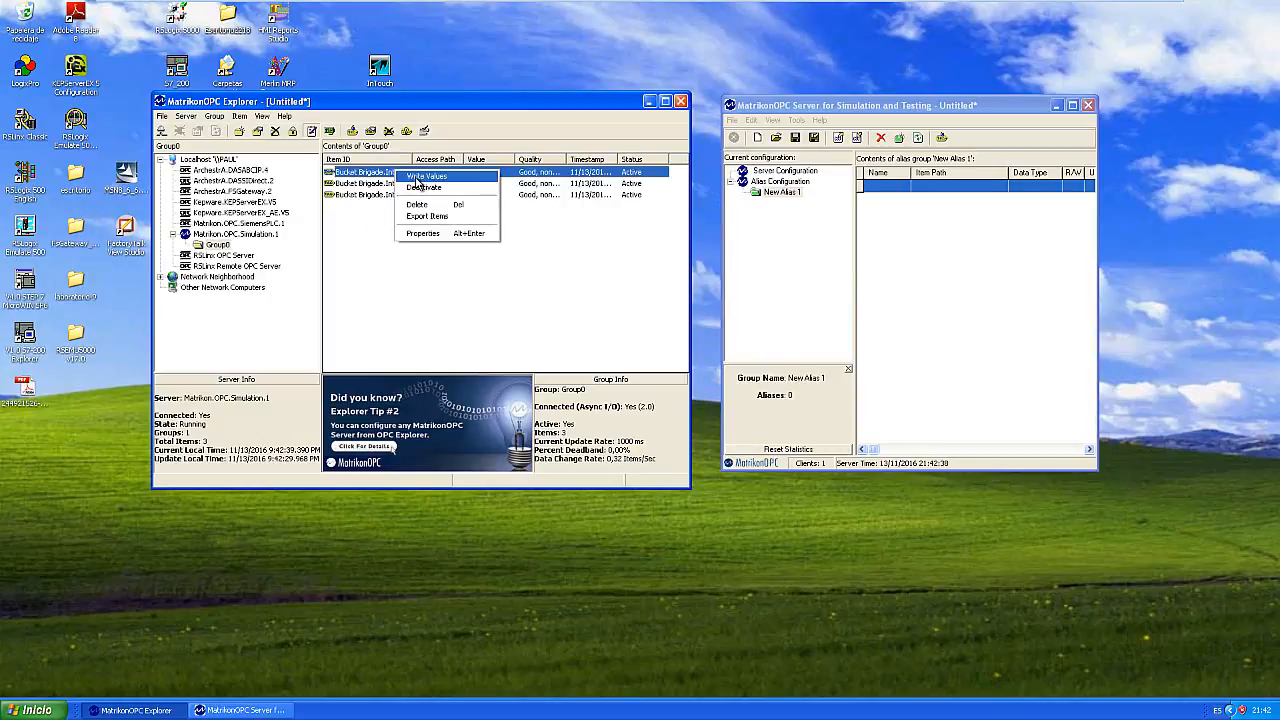
left_click(418, 178)
left_click_drag(632, 229, 540, 230)
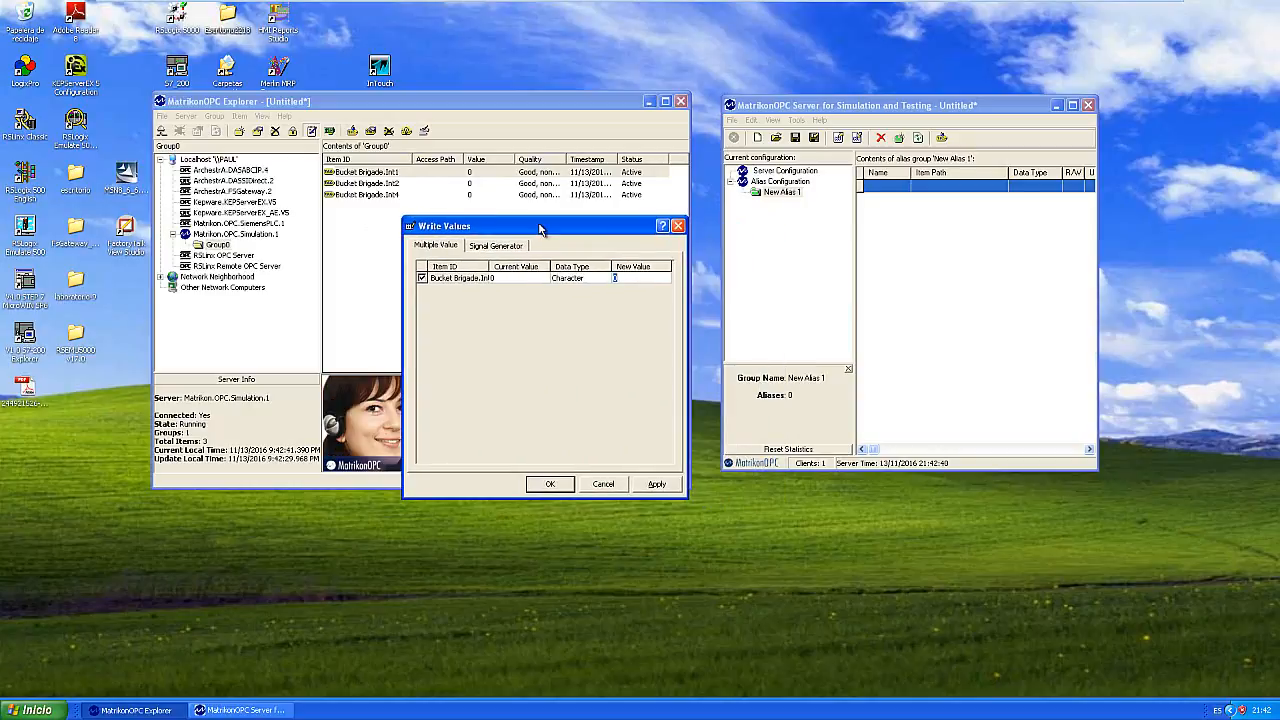
left_click(550, 484)
left_click(391, 186)
left_click(464, 246)
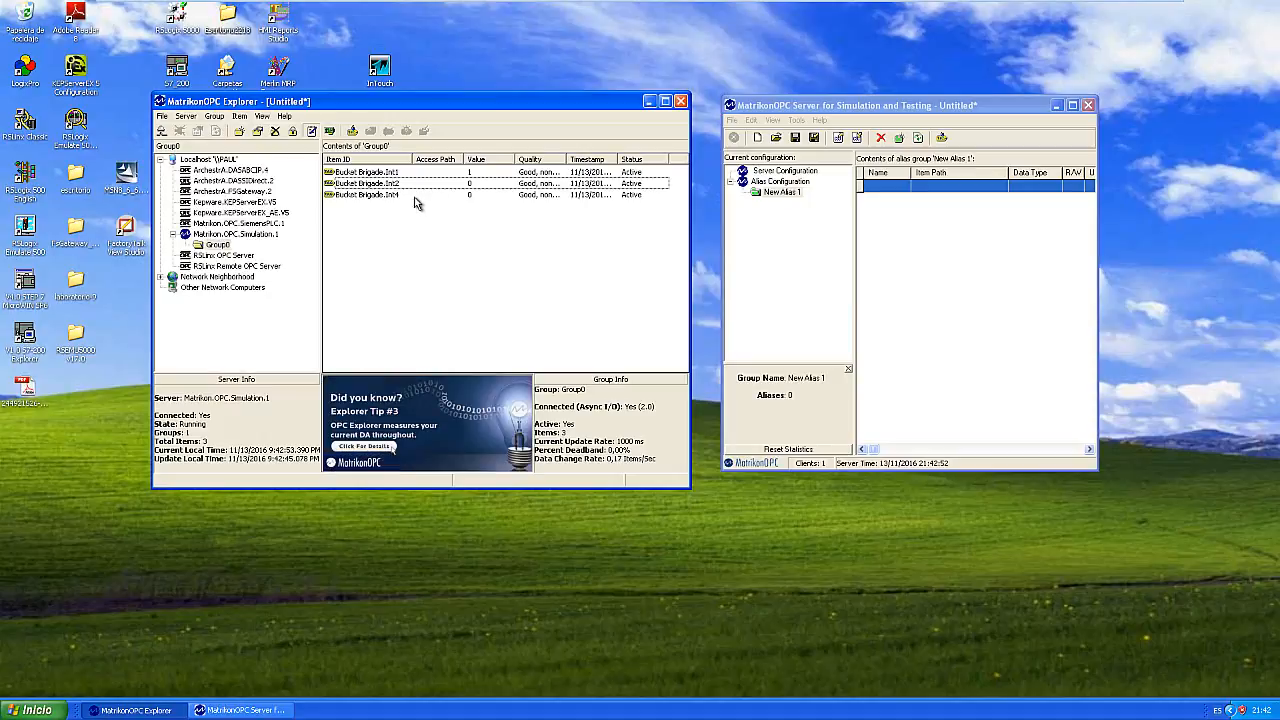
- Place the Simulation and Testing server window close beside the Explorer, and select its New Alias 1 group
left_click(781, 104)
left_click_drag(856, 107, 845, 114)
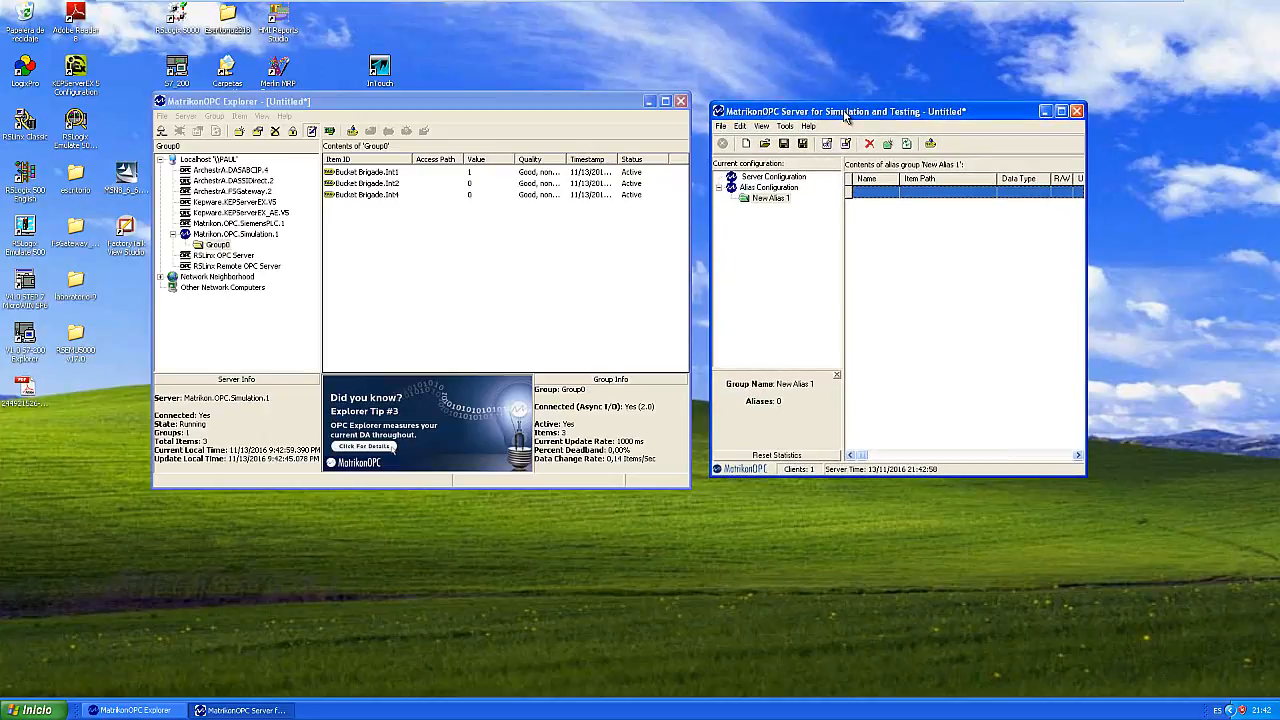
left_click_drag(845, 114, 832, 106)
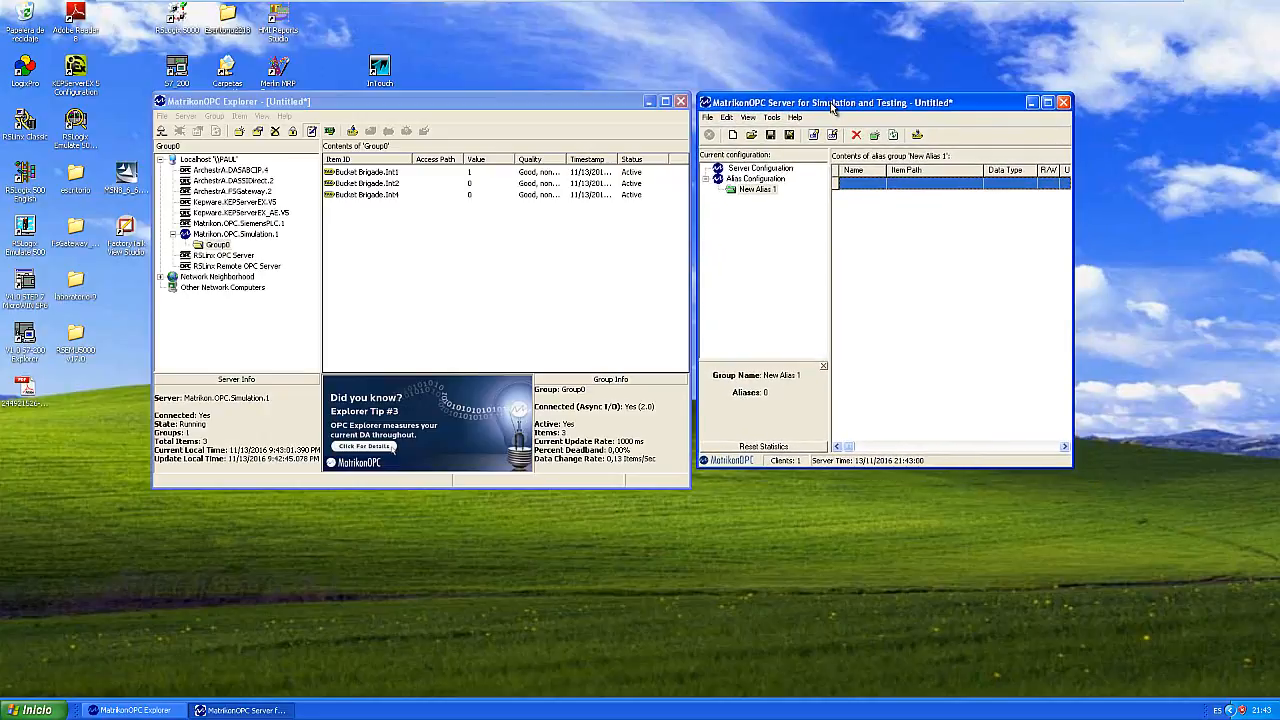
left_click(757, 190)
right_click(759, 192)
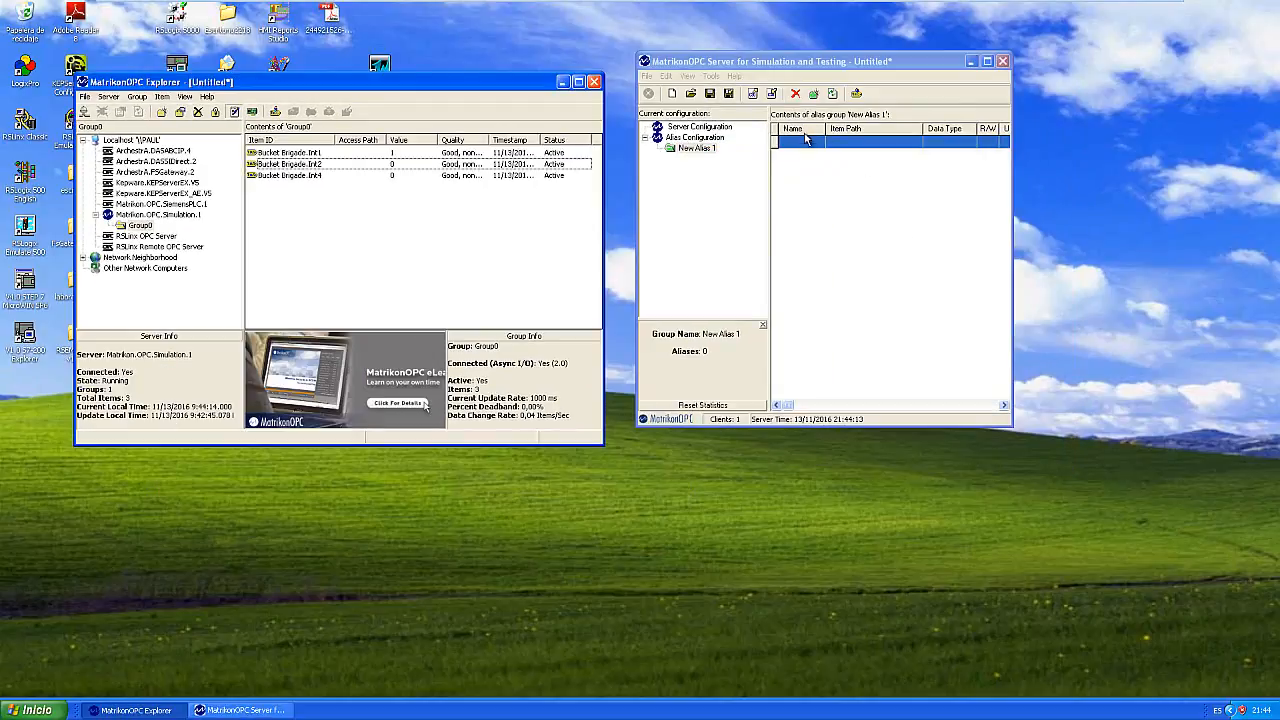
- Start a new alias named SUMA in the New Alias 1 group, with Advanced Calculation Alias as its type
right_click(806, 145)
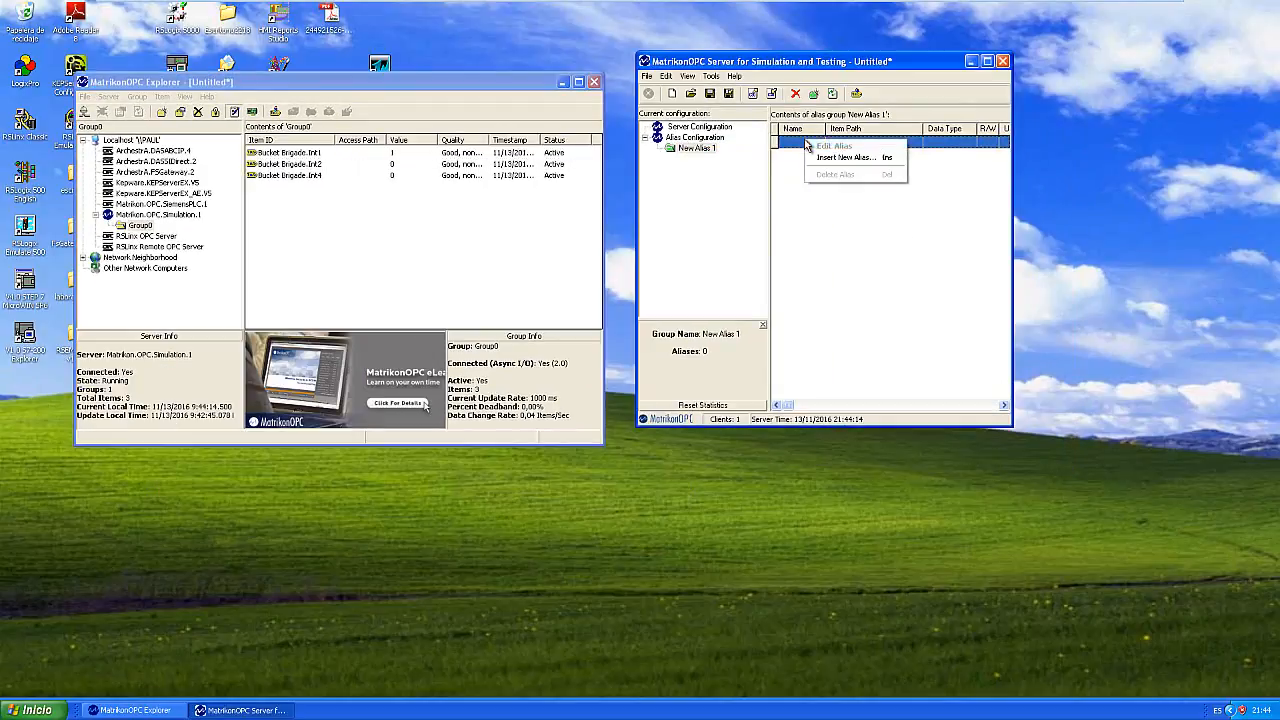
left_click(858, 158)
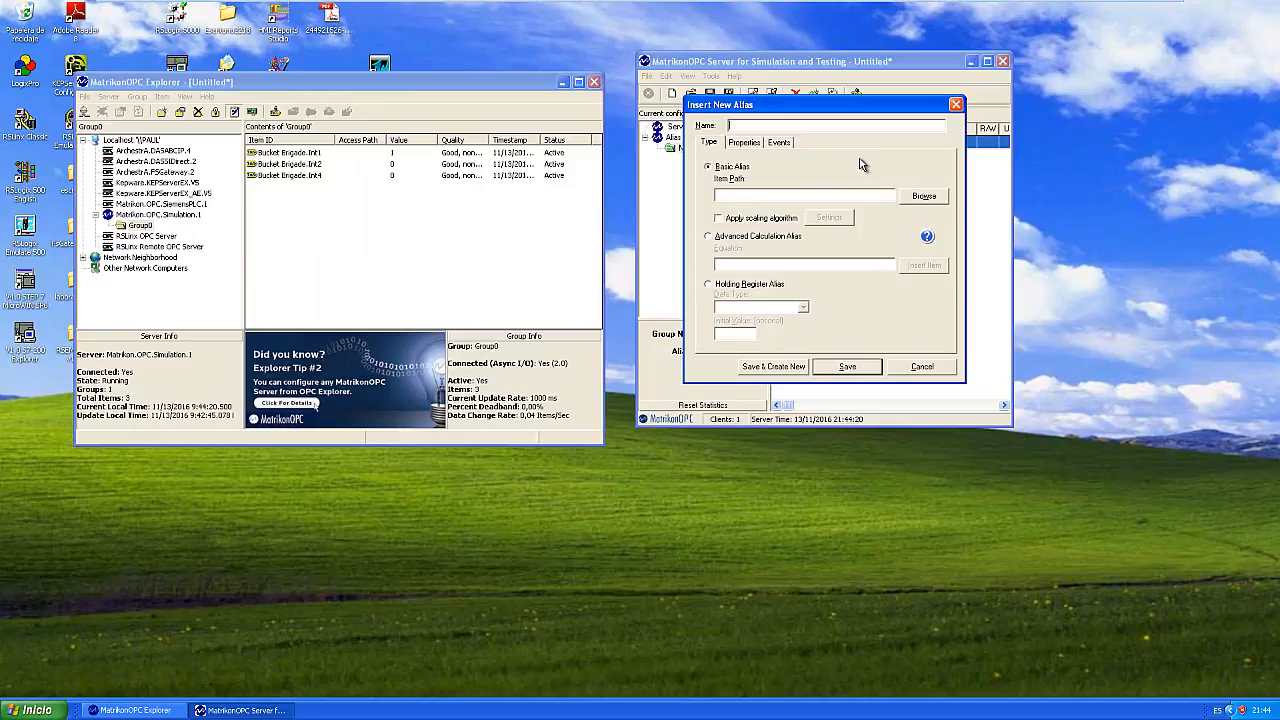
type("SUMA")
left_click(709, 237)
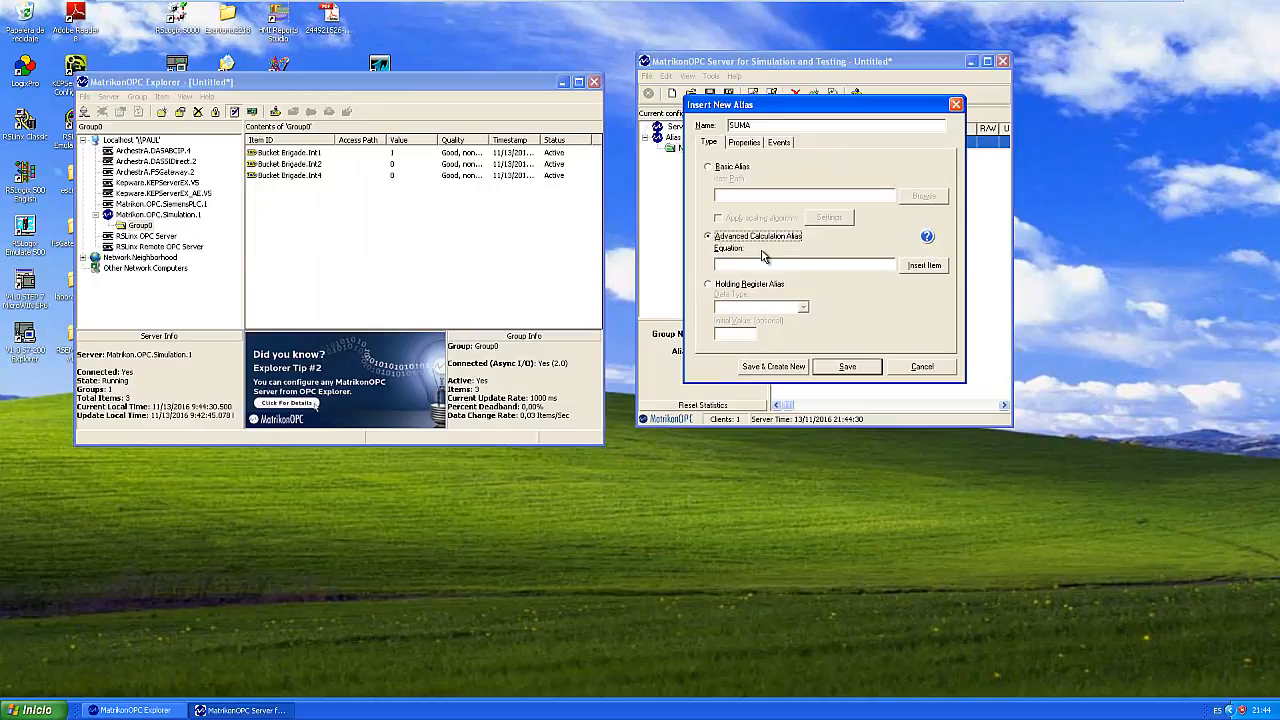
left_click(708, 167)
left_click(922, 196)
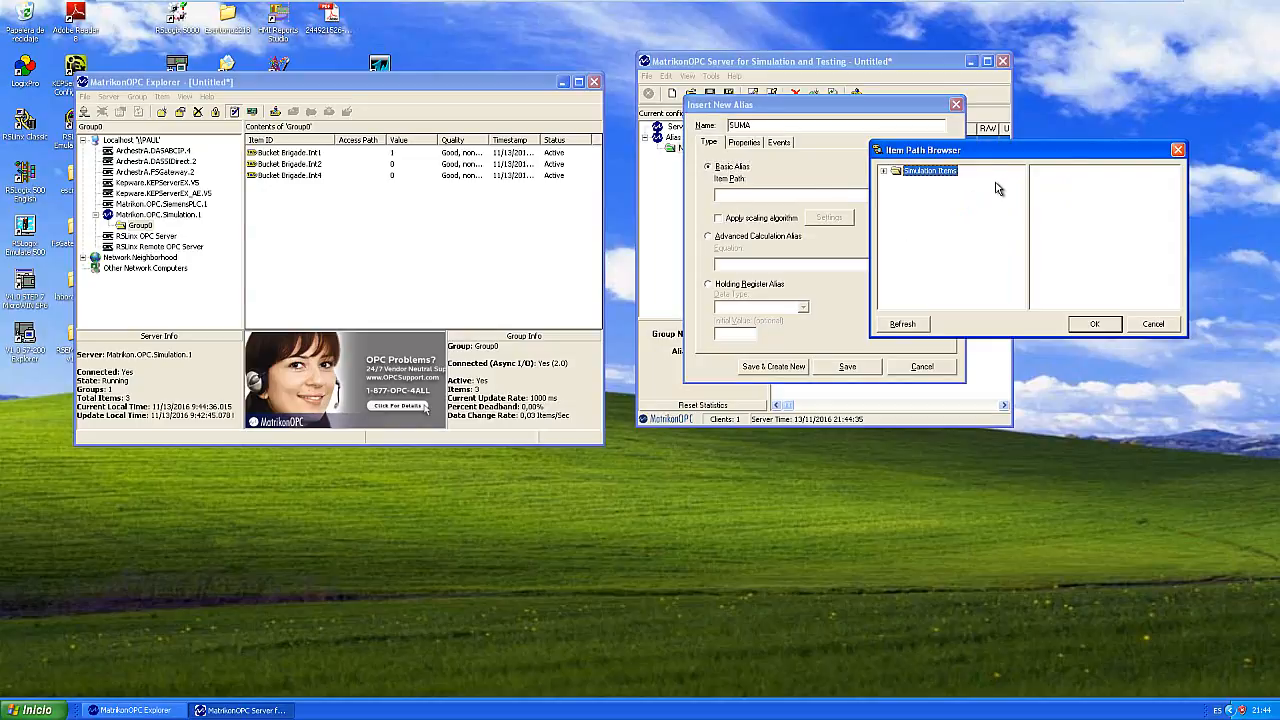
left_click(884, 171)
left_click(933, 183)
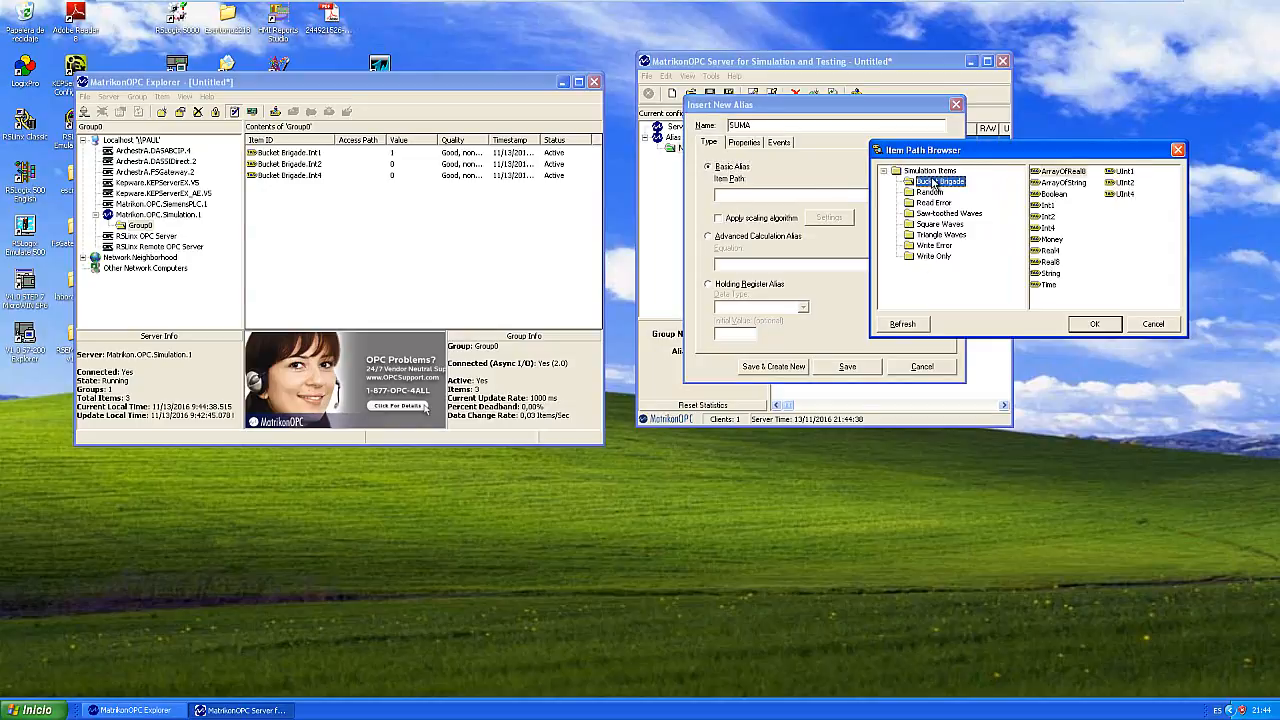
left_click(1178, 151)
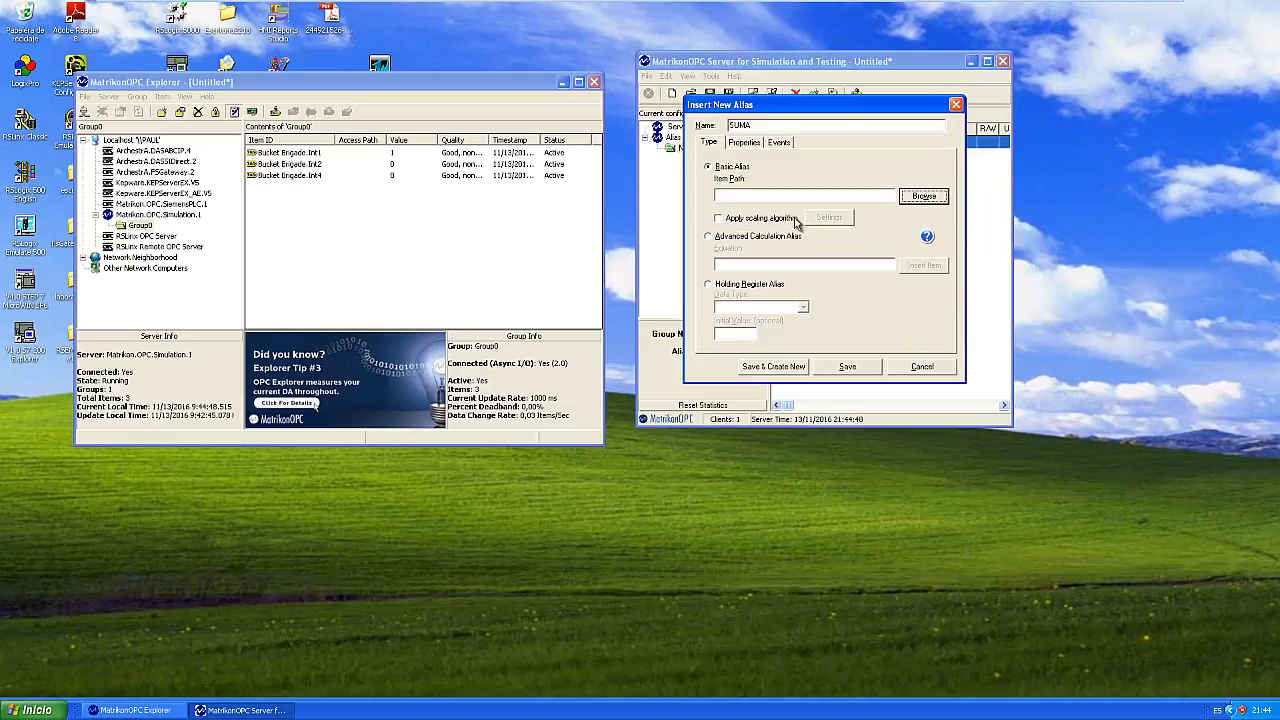
left_click(709, 238)
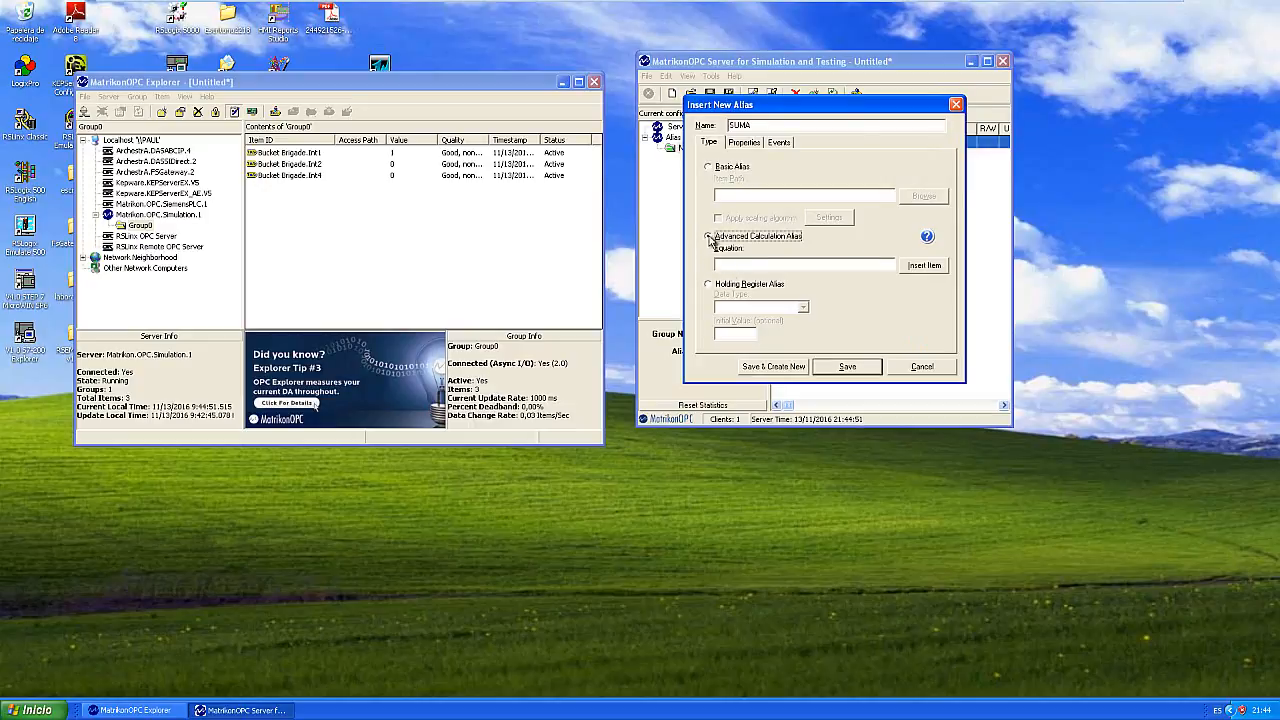
- Insert the Bucket Brigade item Int1 into the equation of the SUMA alias
left_click(754, 262)
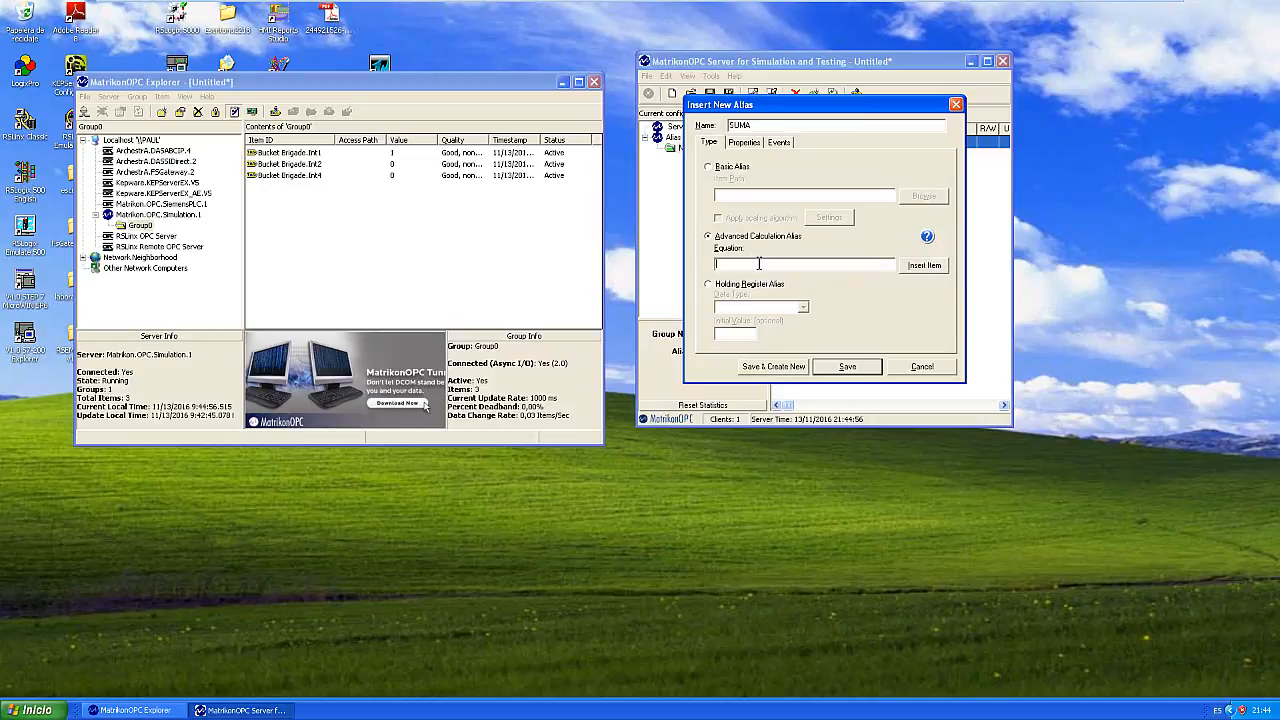
left_click(924, 265)
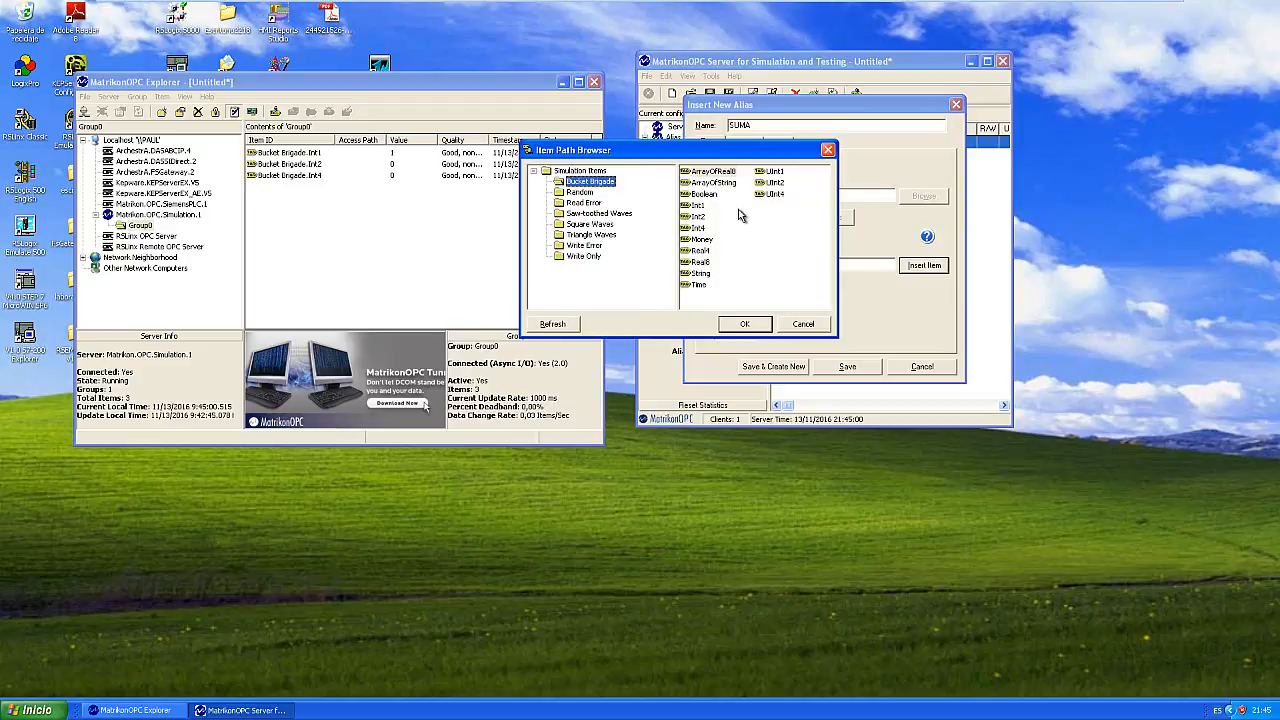
left_click(697, 205)
left_click(741, 323)
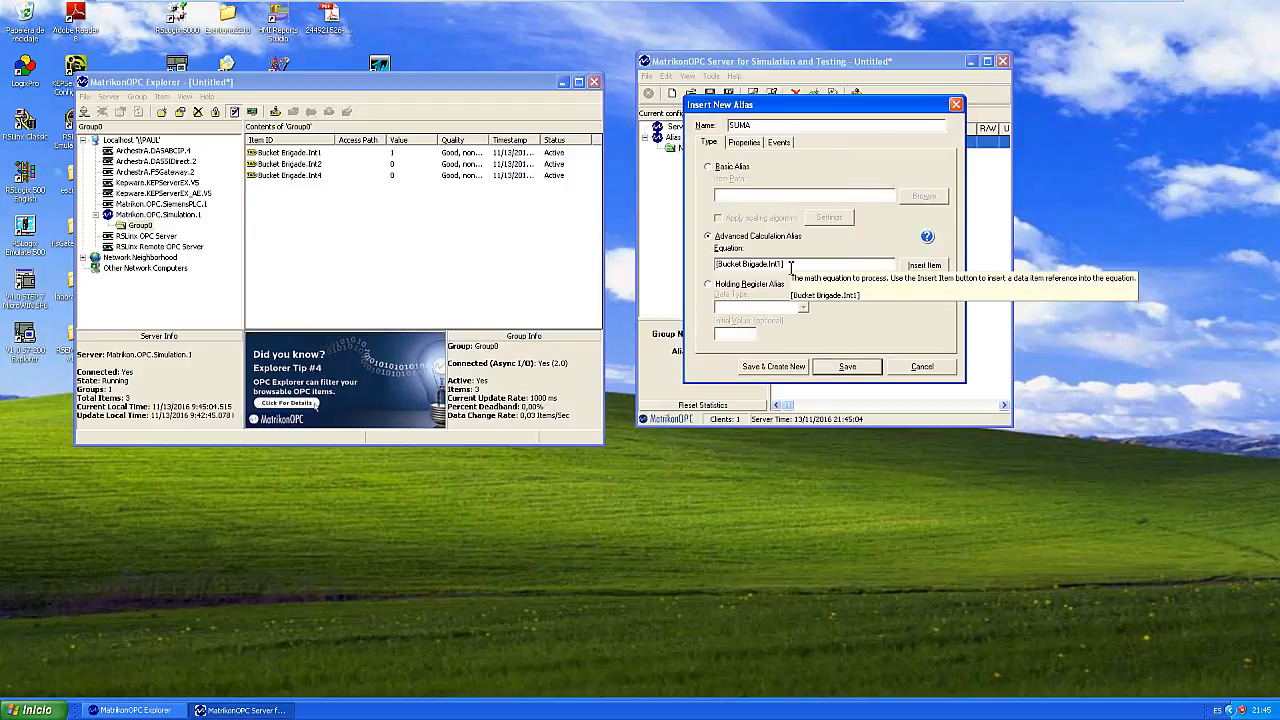
- Complete the SUMA equation by adding Bucket Brigade.Int2 to Int1, save the alias, and close the alias dialog without creating another
type("+")
left_click(922, 265)
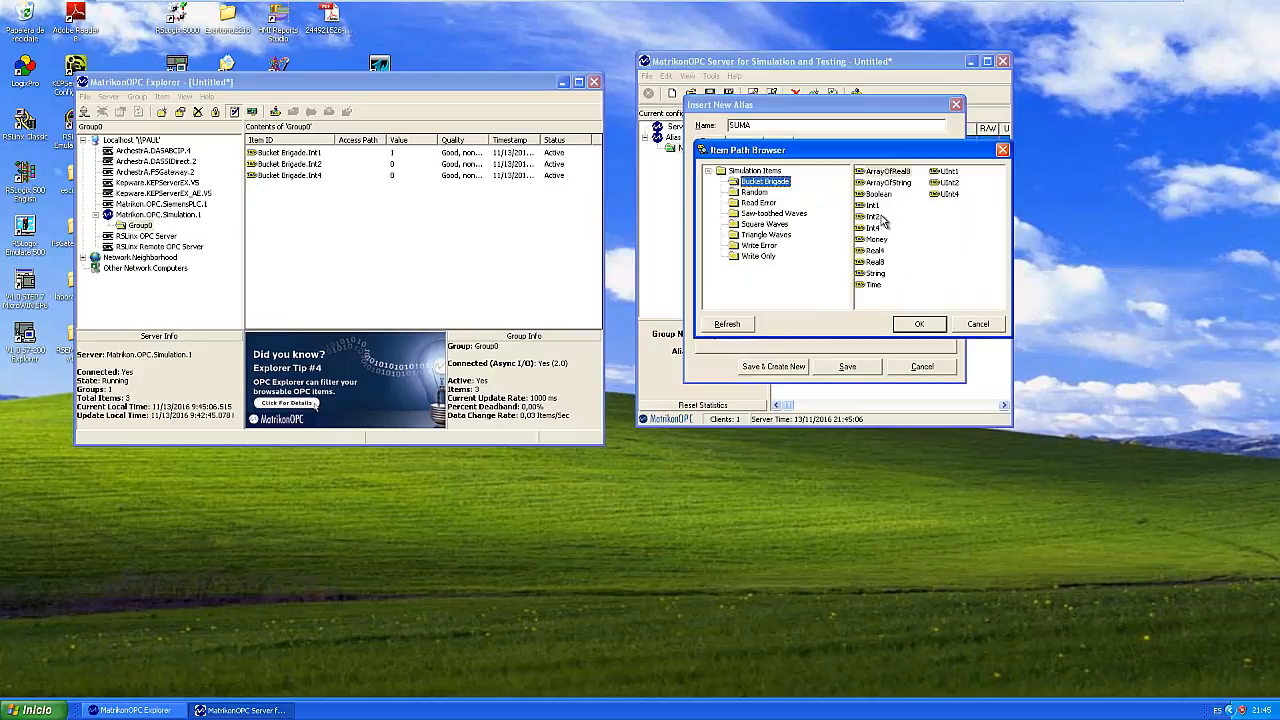
left_click(870, 217)
left_click(918, 323)
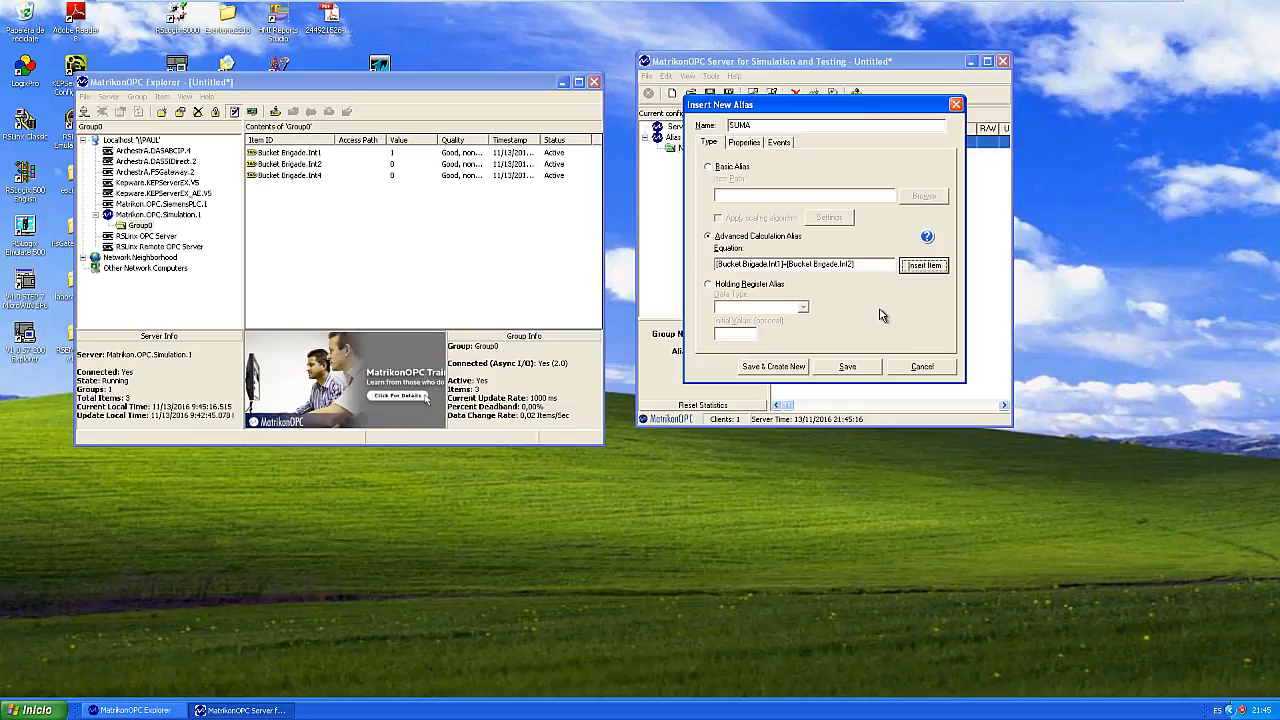
left_click(800, 368)
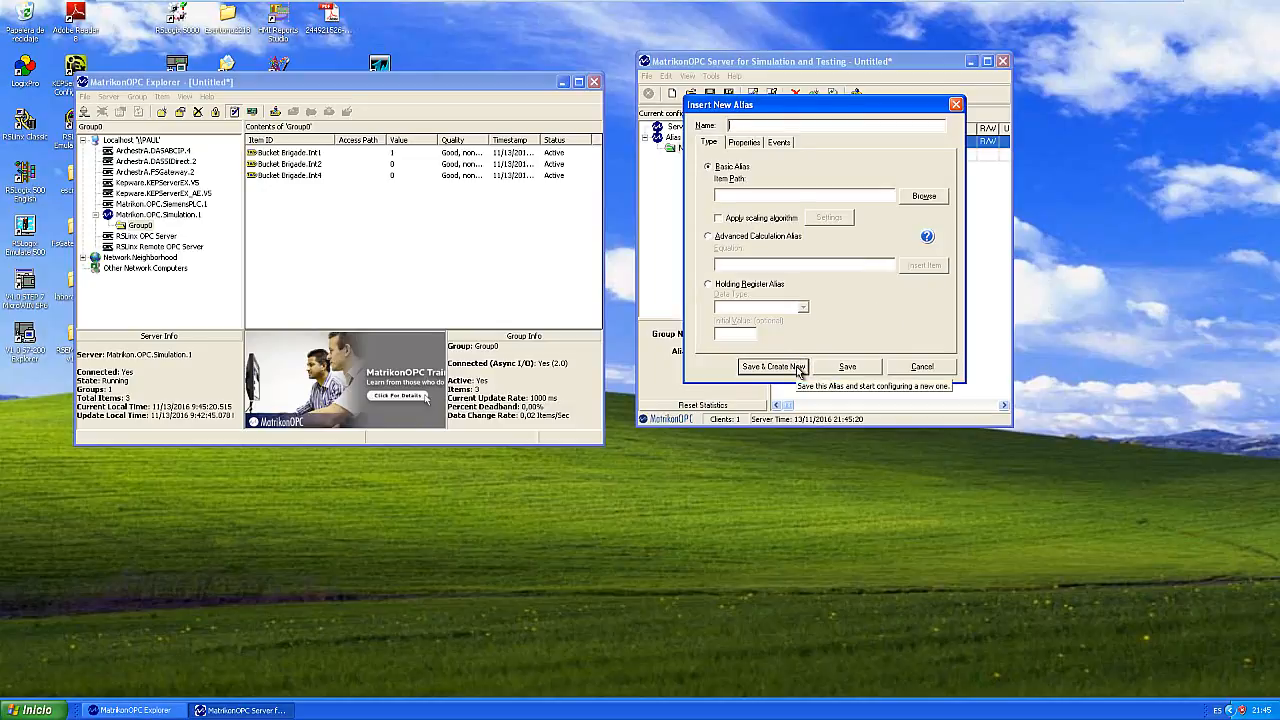
left_click(912, 367)
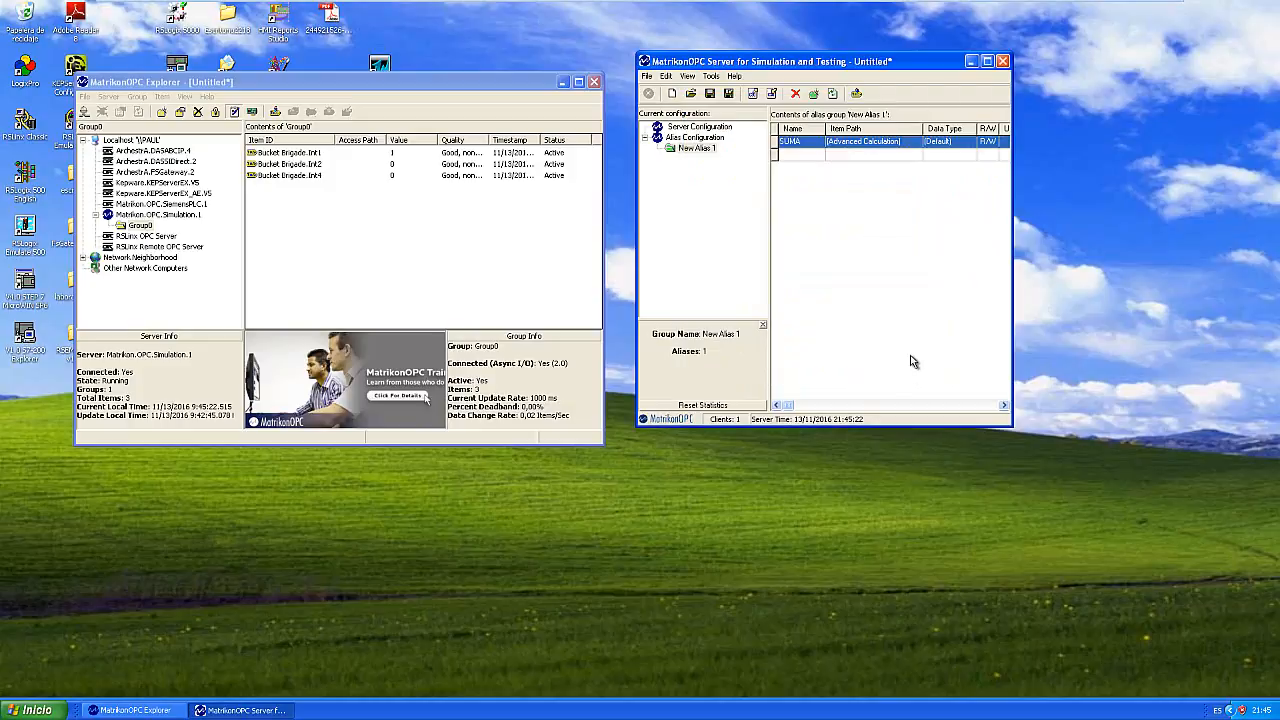
- Widen the Simulation and Testing server window to show all columns of the alias list
left_click_drag(1013, 107, 1142, 105)
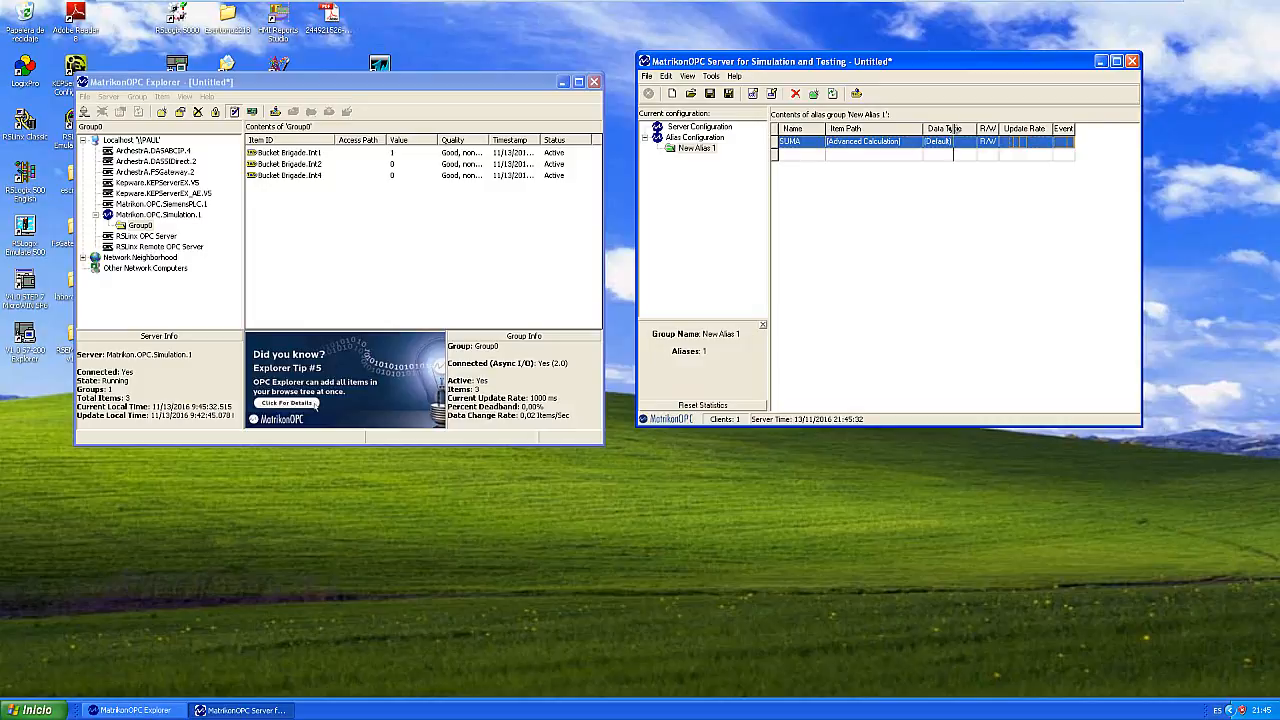
left_click_drag(954, 129, 955, 129)
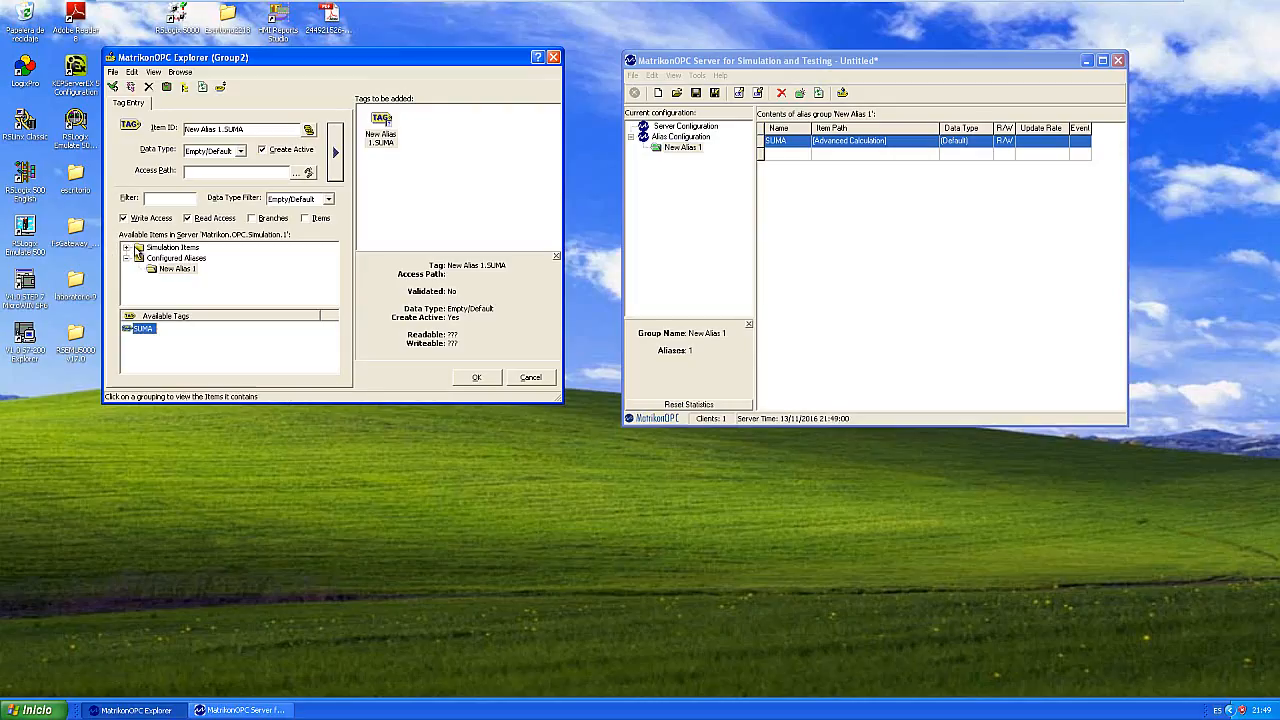
- Add the Bucket Brigade tags Int1 and Int2 beside New Alias 1.SUMA and confirm the tag list for Group2
left_click(128, 248)
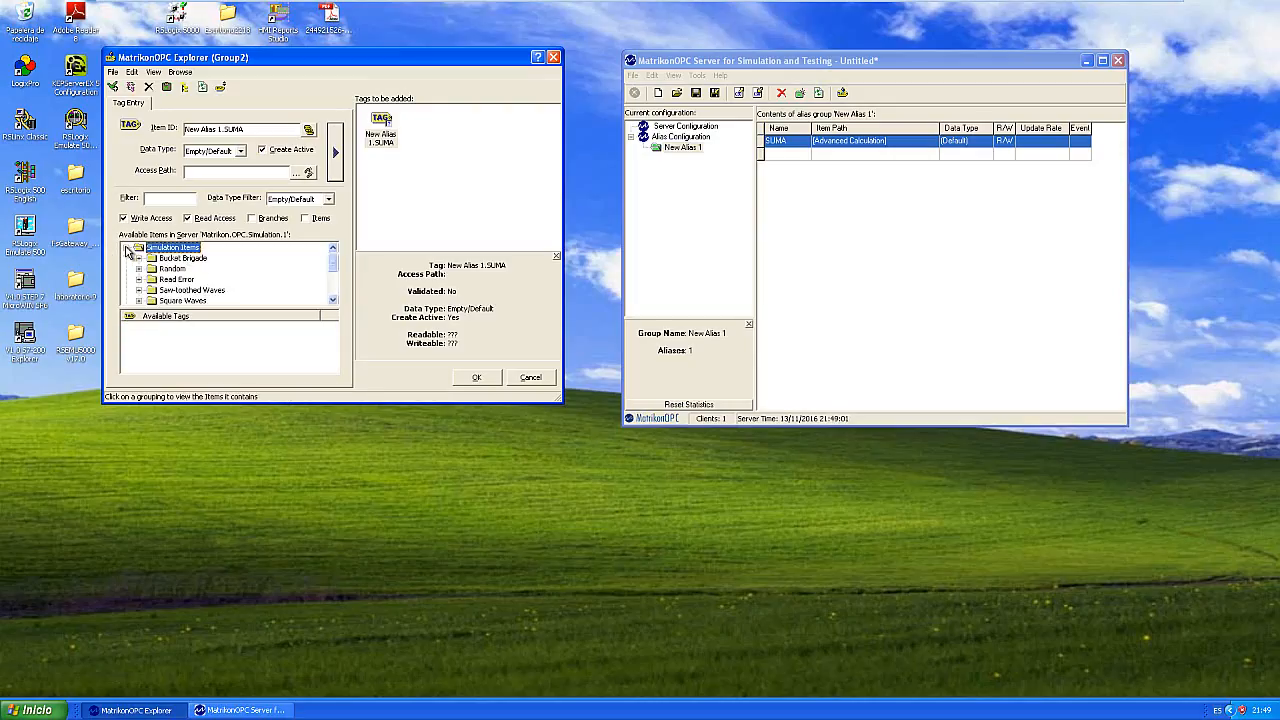
left_click(146, 259)
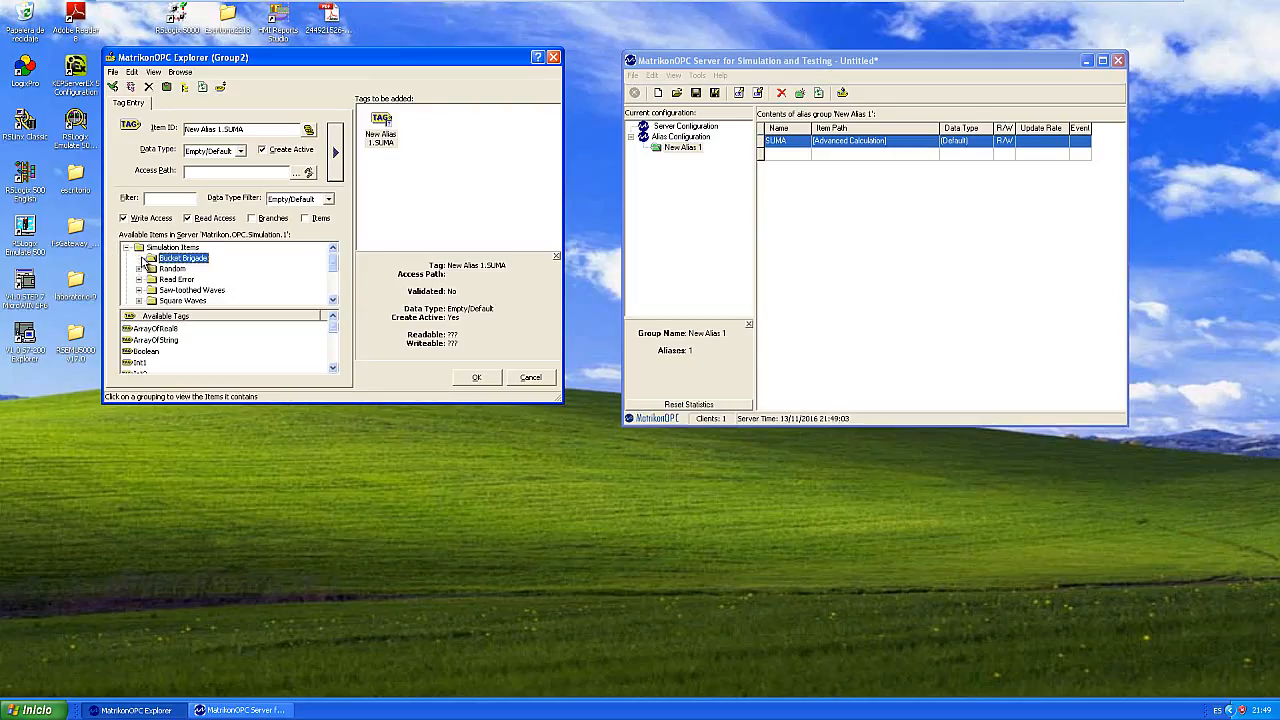
left_click_drag(333, 265, 333, 271)
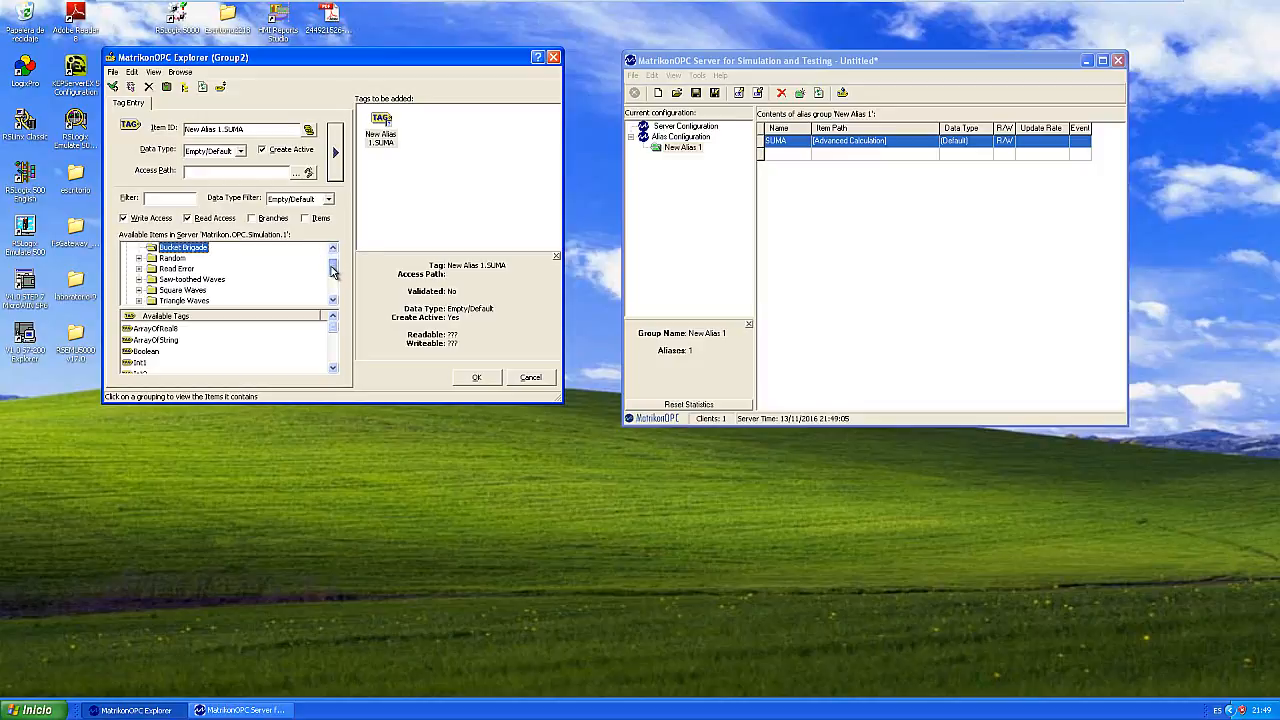
left_click_drag(335, 334, 335, 339)
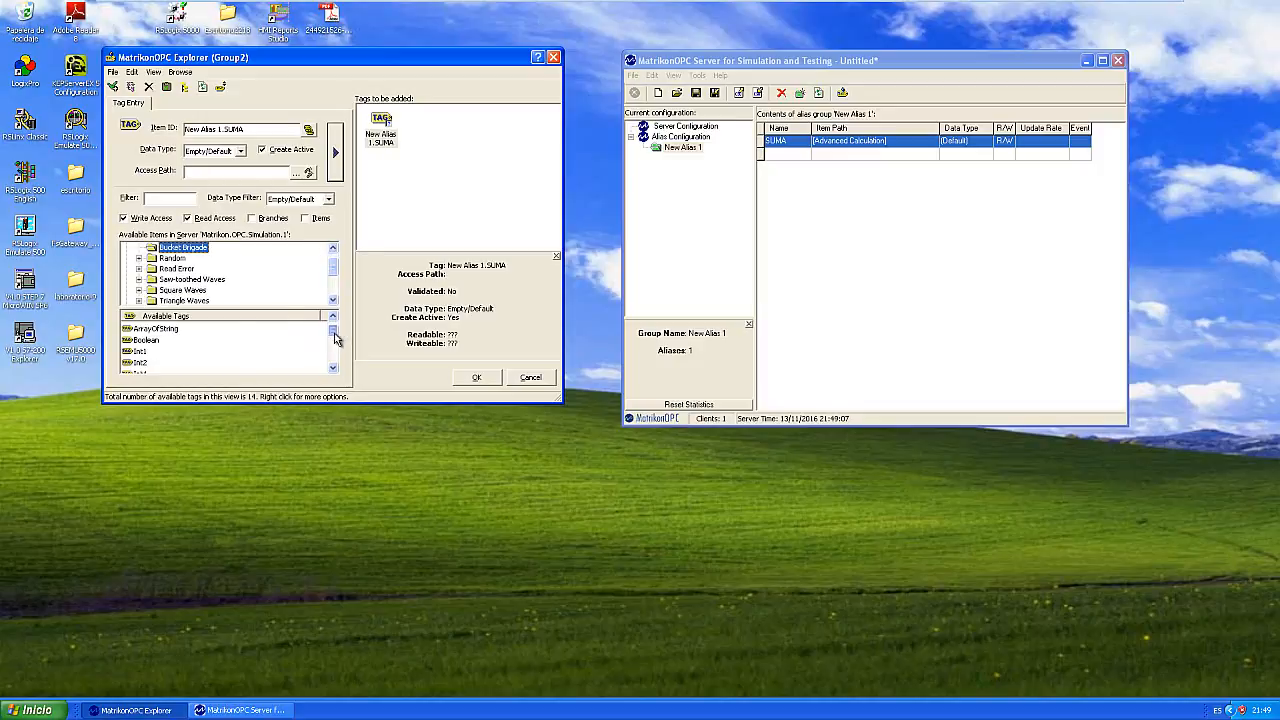
left_click_drag(140, 358, 434, 171)
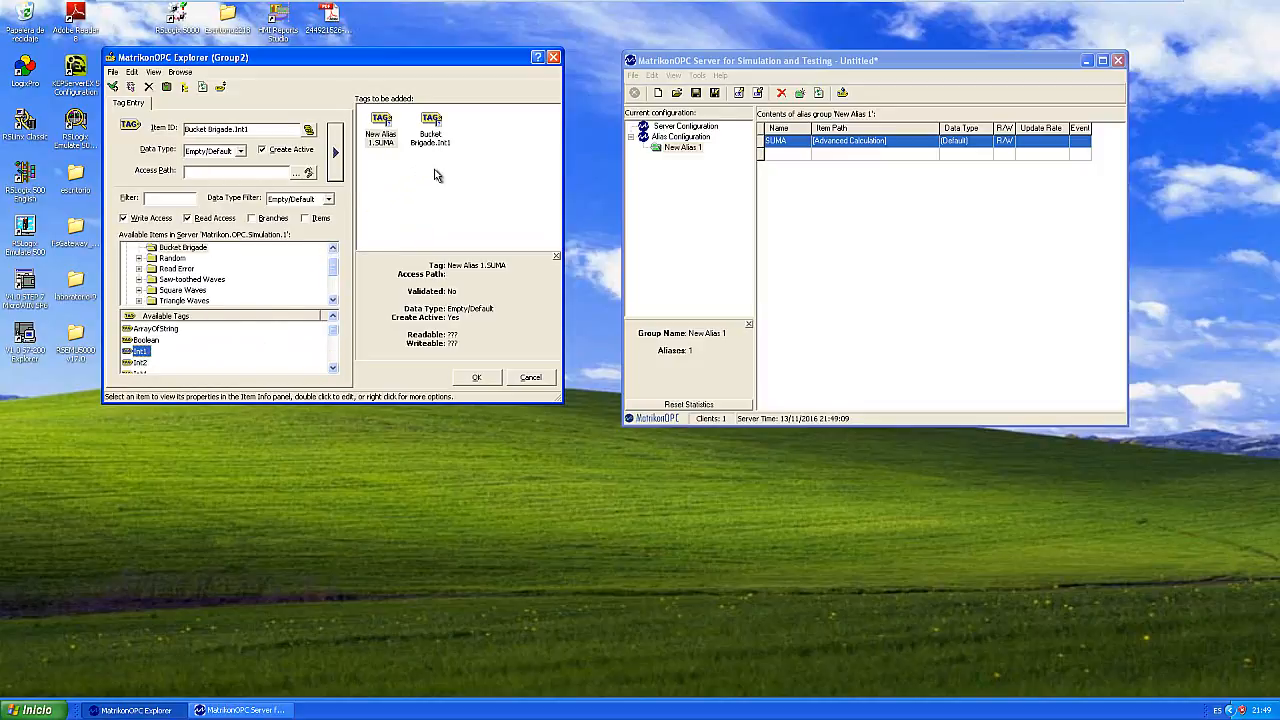
left_click(333, 370)
left_click_drag(140, 340, 500, 170)
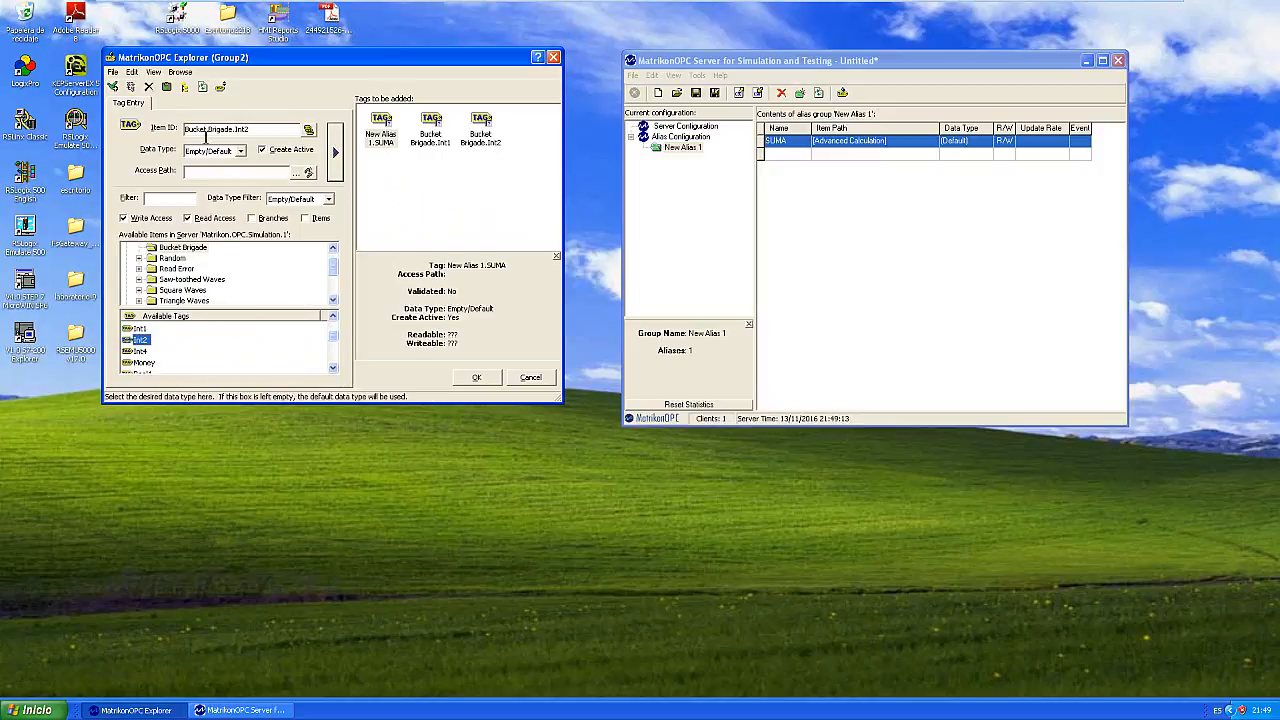
left_click(168, 87)
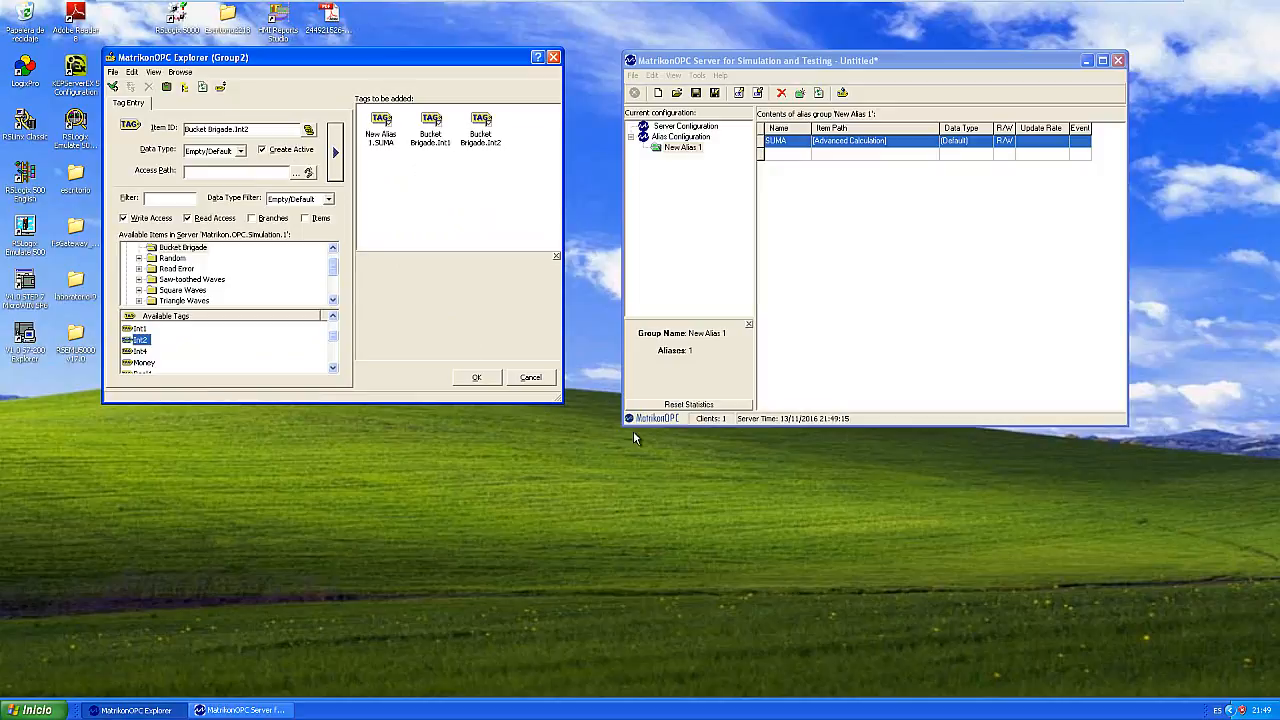
left_click(477, 378)
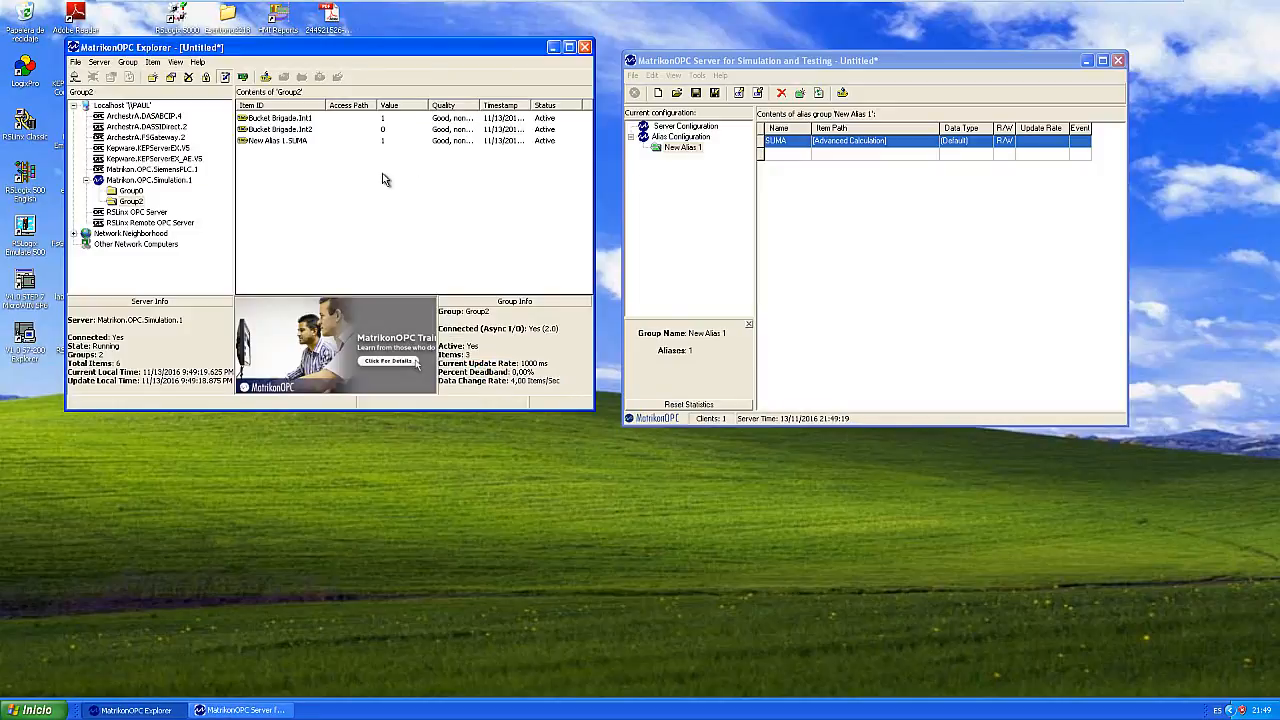
- Write a saw-toothed signal to Bucket Brigade.Int1 in Group2 with the signal generator, keeping its preset limits, increment and frequency
left_click(299, 145)
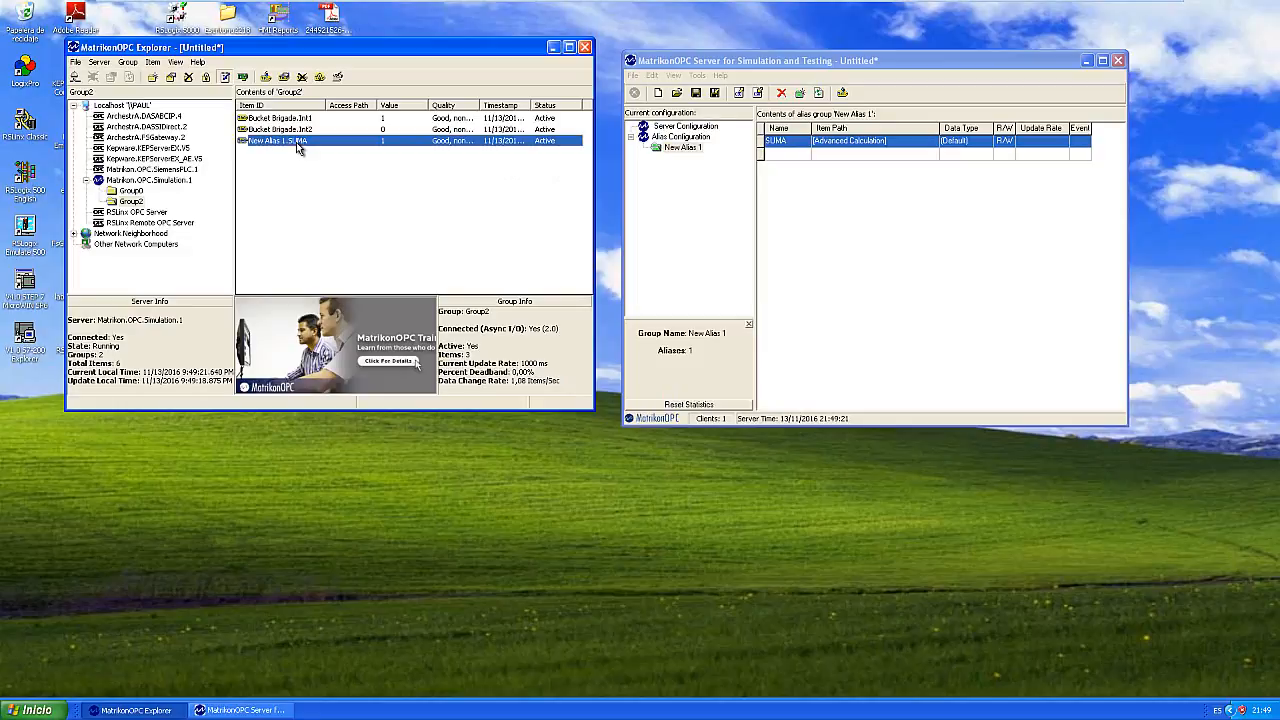
left_click(323, 172)
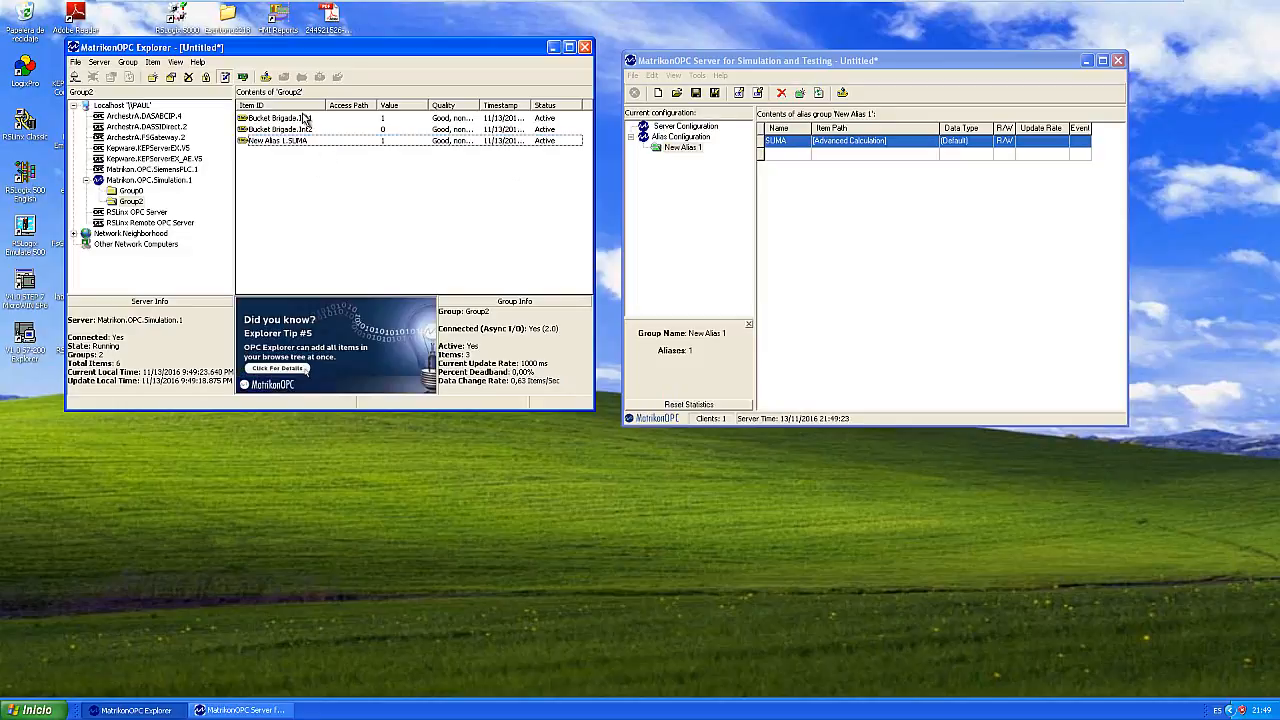
left_click(305, 118)
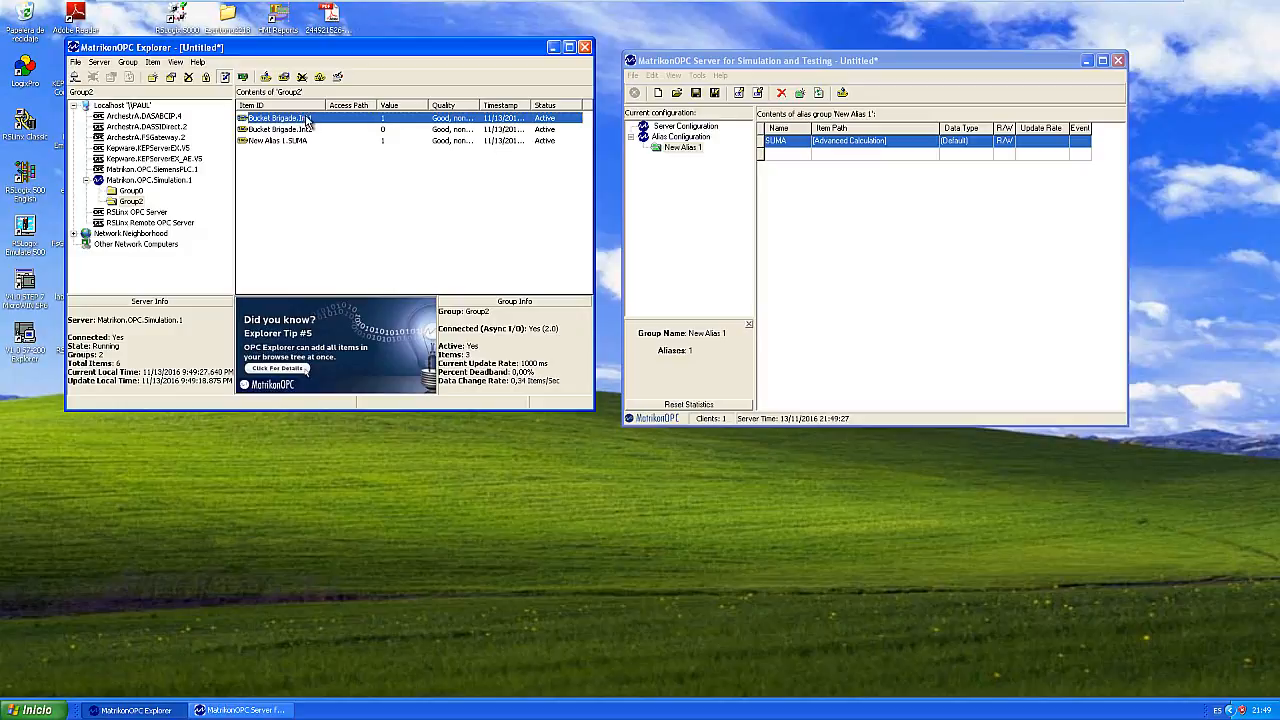
right_click(308, 119)
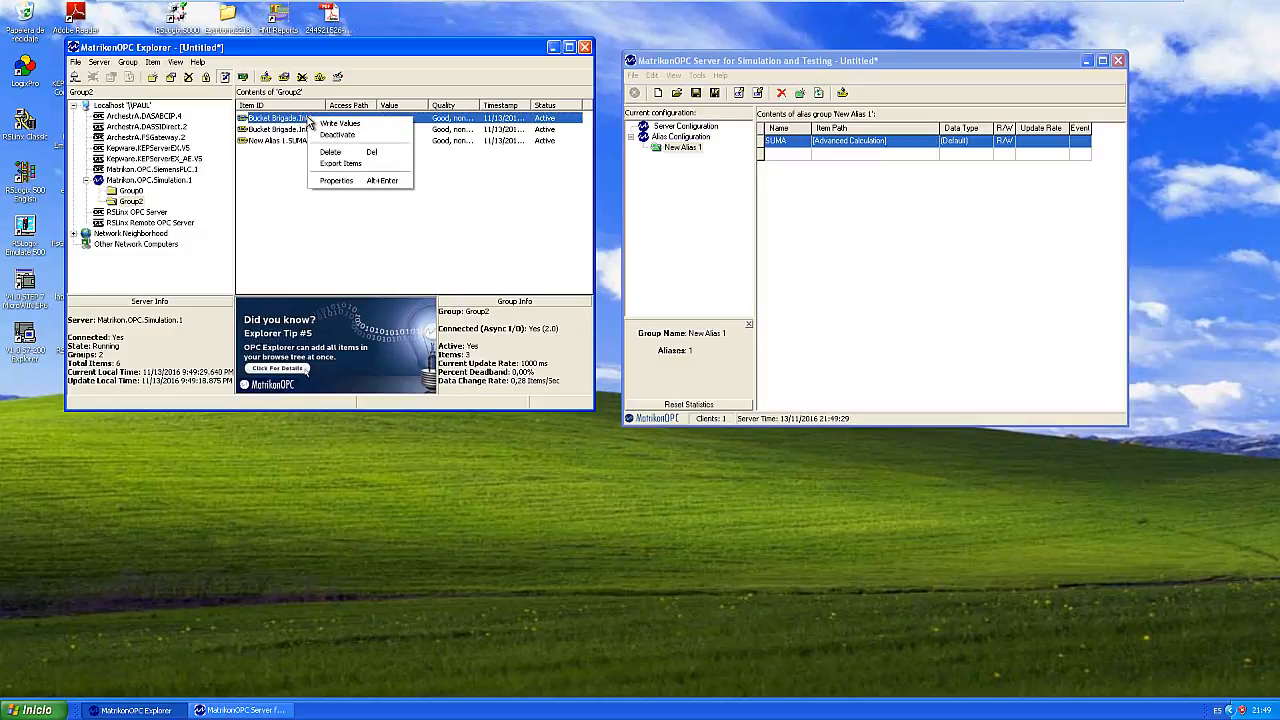
left_click(291, 178)
right_click(297, 119)
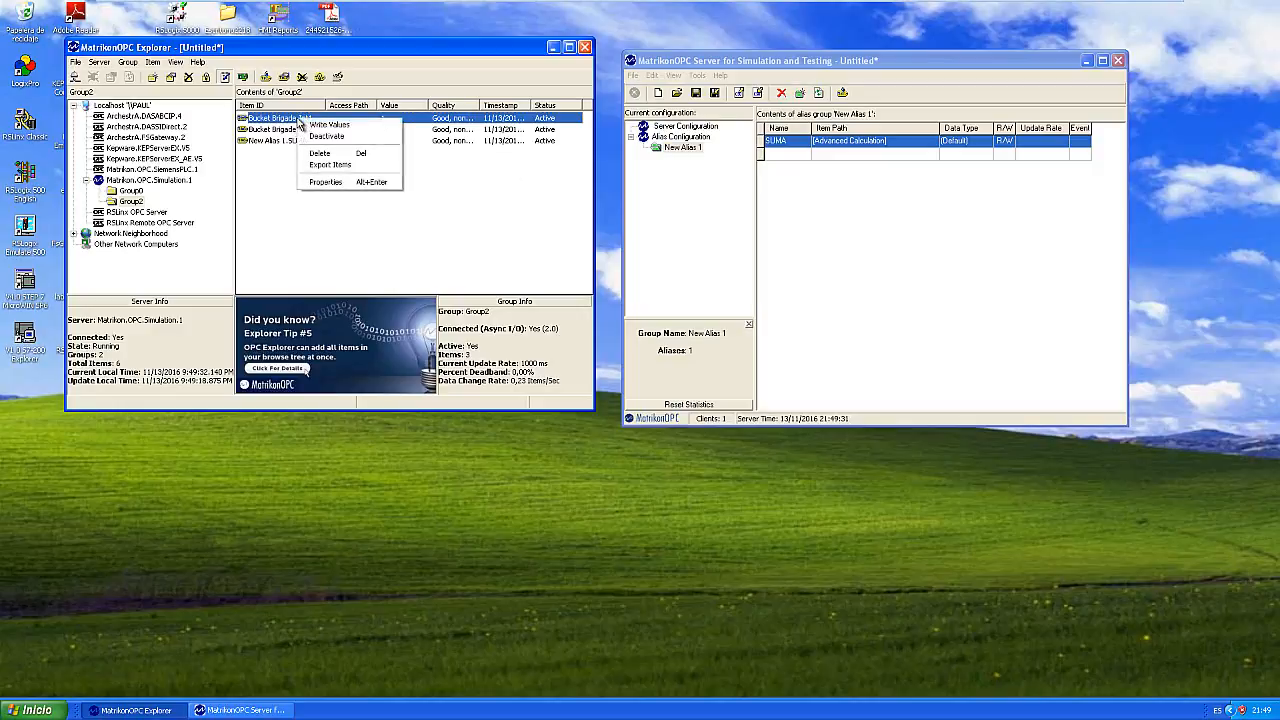
left_click(325, 125)
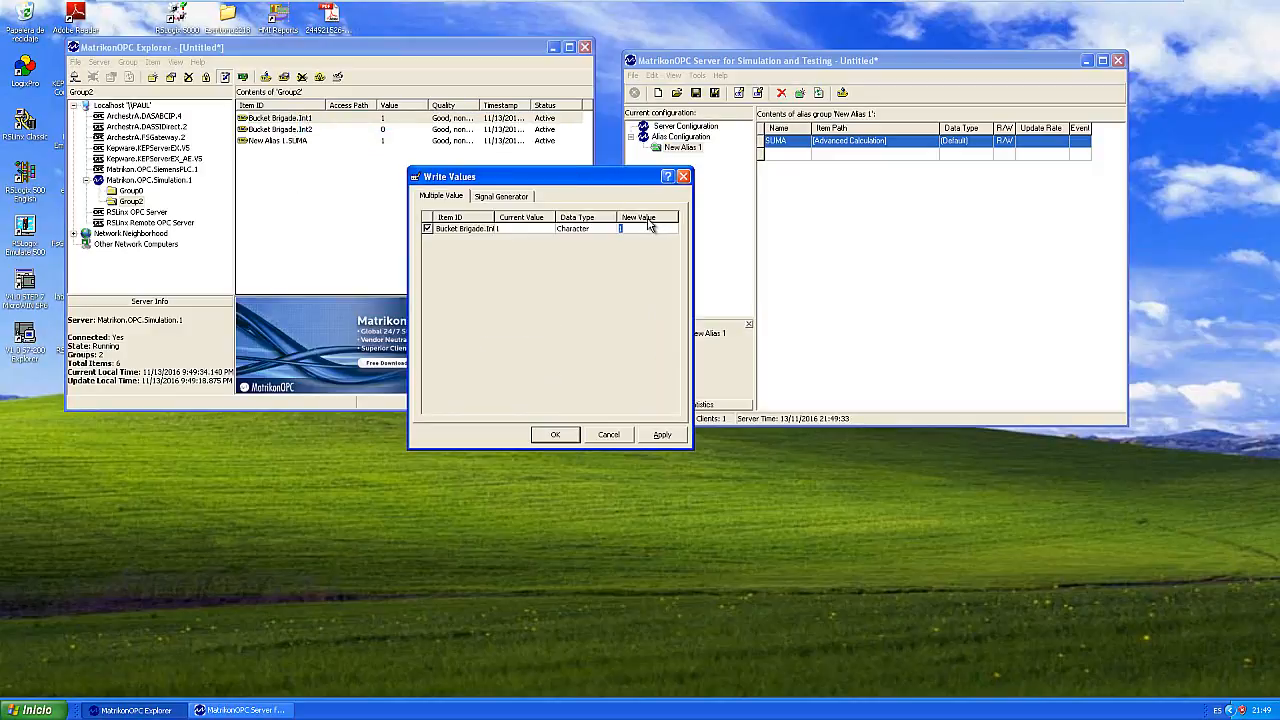
left_click(510, 199)
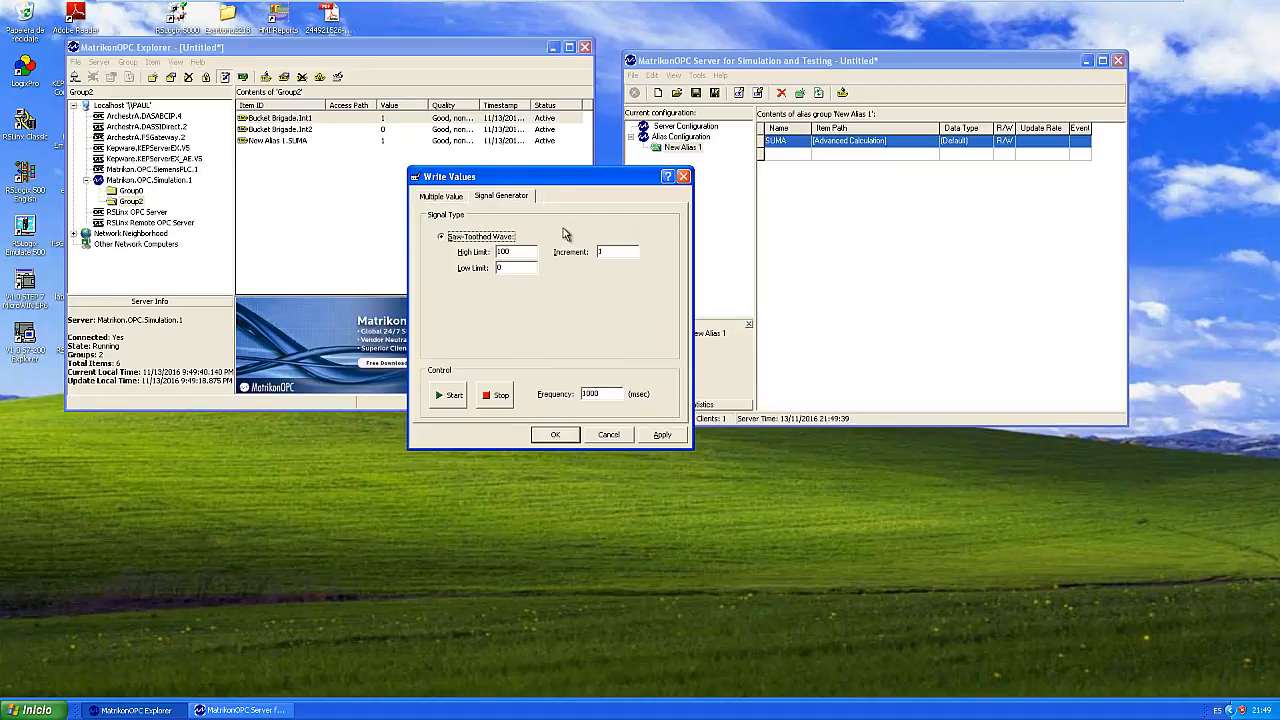
left_click(604, 252)
left_click(502, 266)
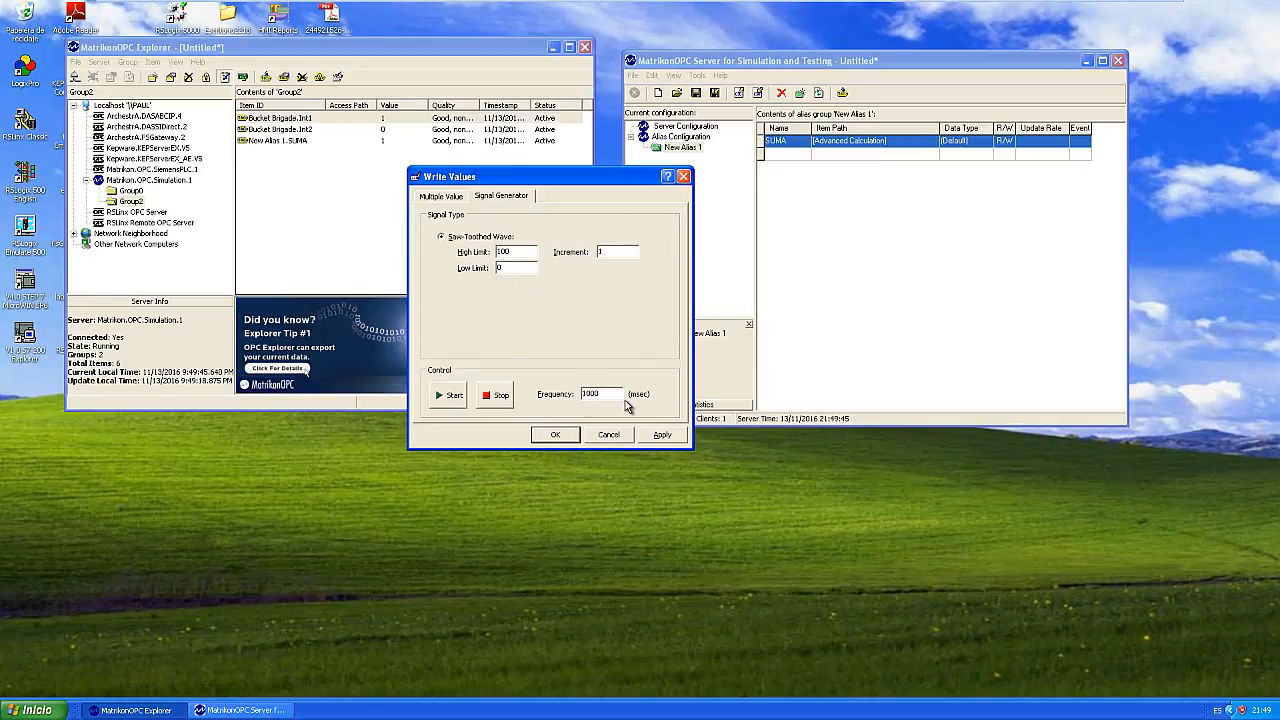
left_click(448, 396)
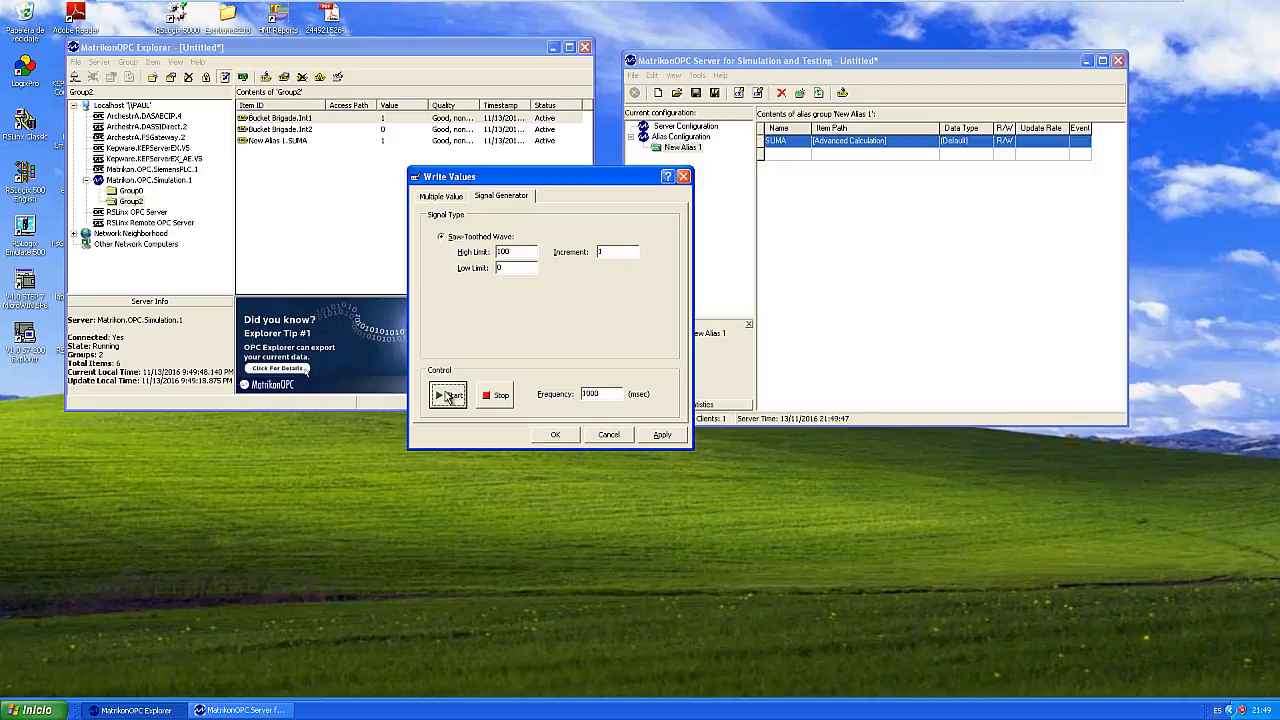
left_click(558, 436)
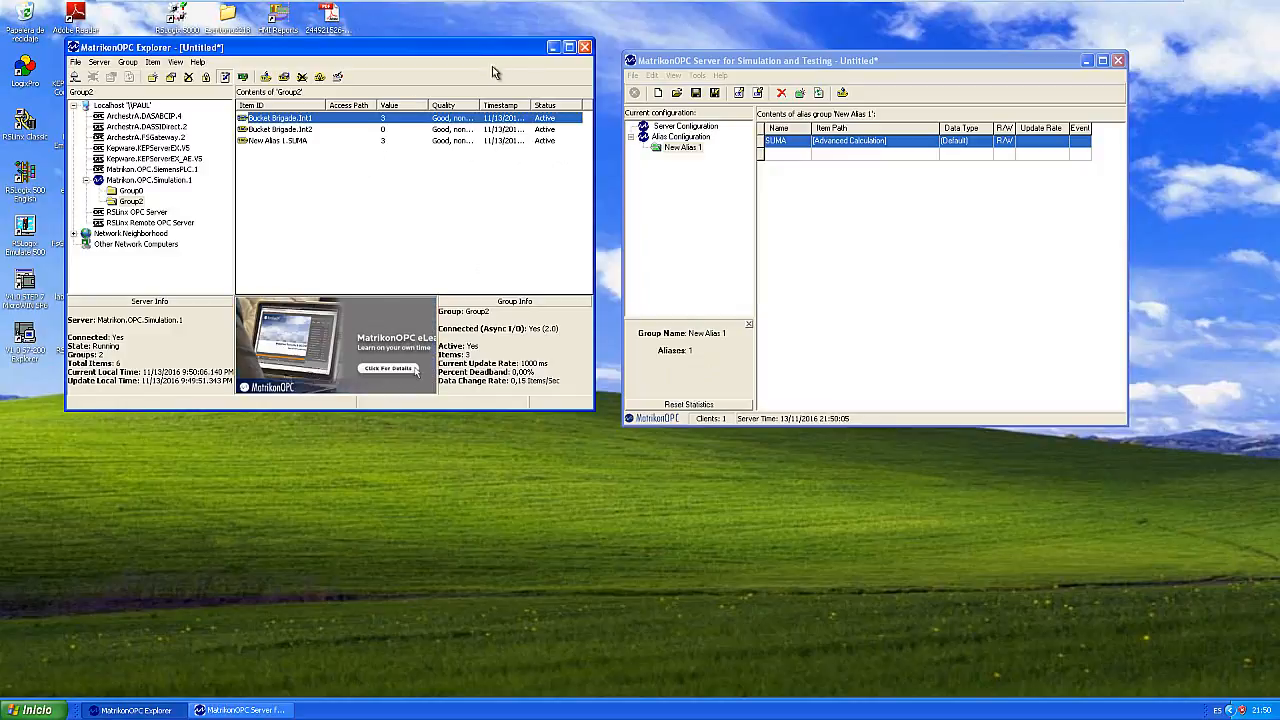
- Leave the full-screen virtual machine, switch to the PowerPoint presentation TUTORIAL3.pptx, and start the slide show from slide 11, Resumen
left_click(565, 16)
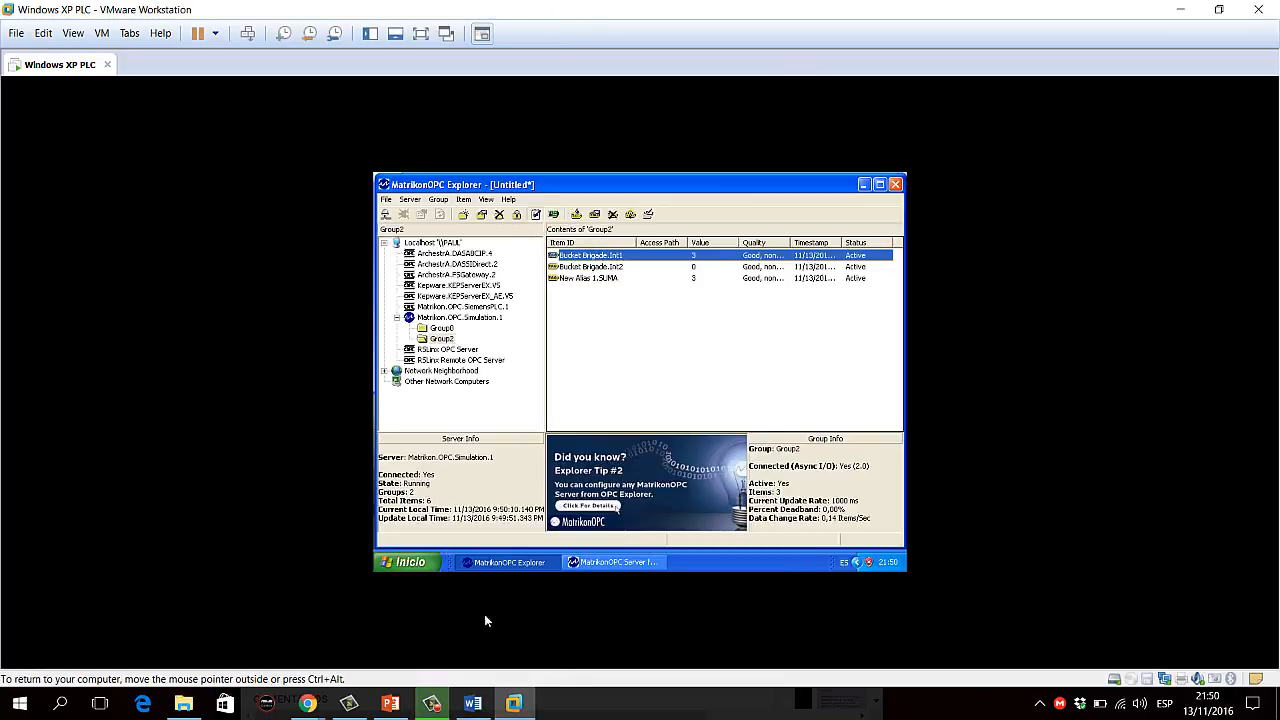
left_click(390, 703)
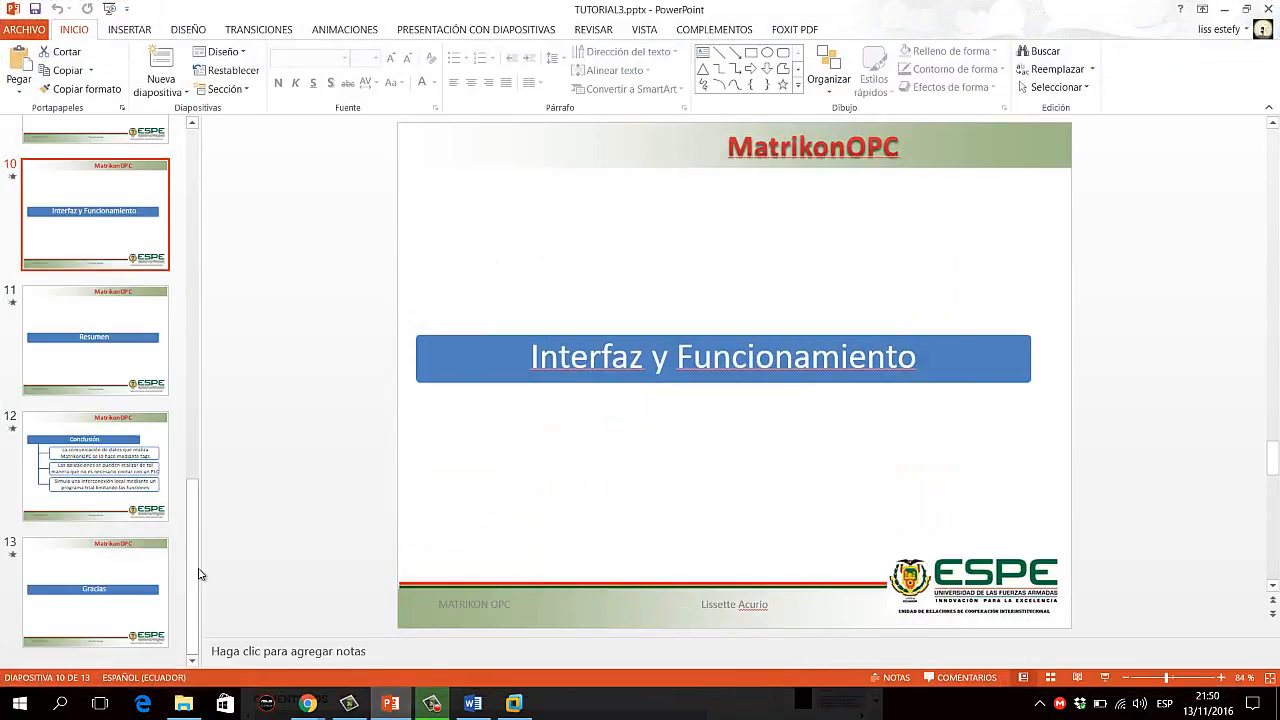
left_click(95, 340)
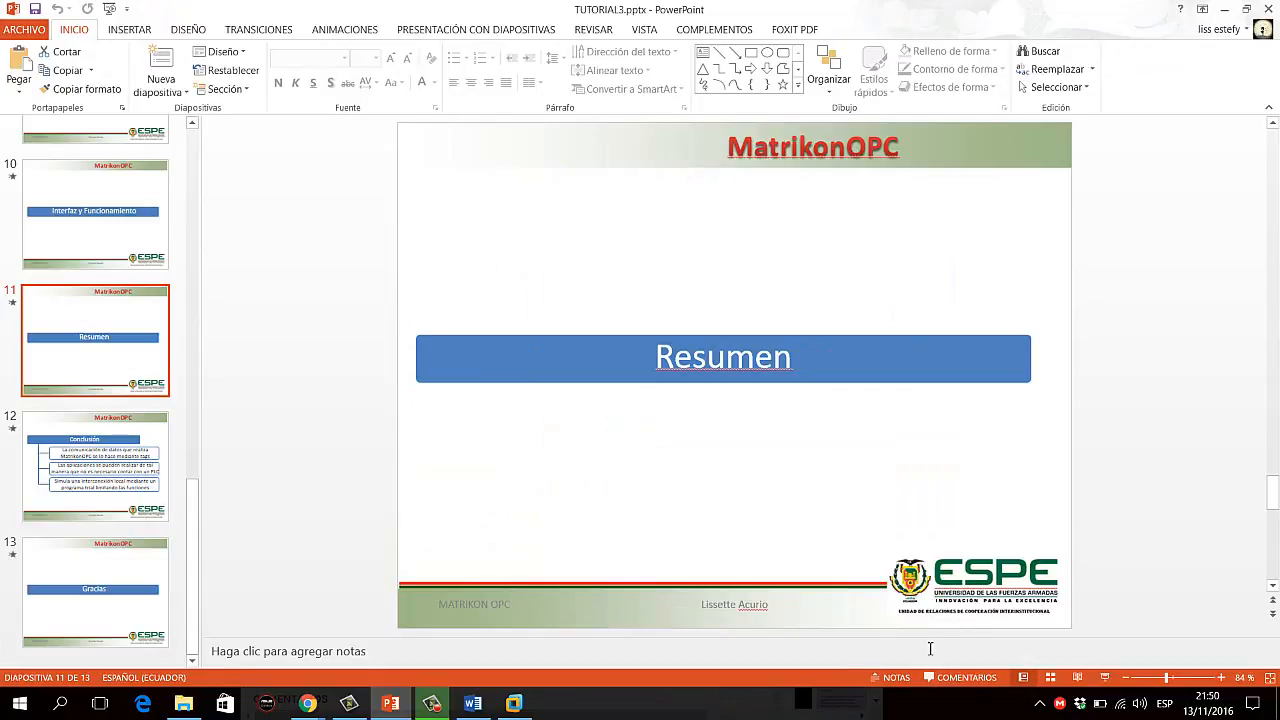
left_click(1103, 678)
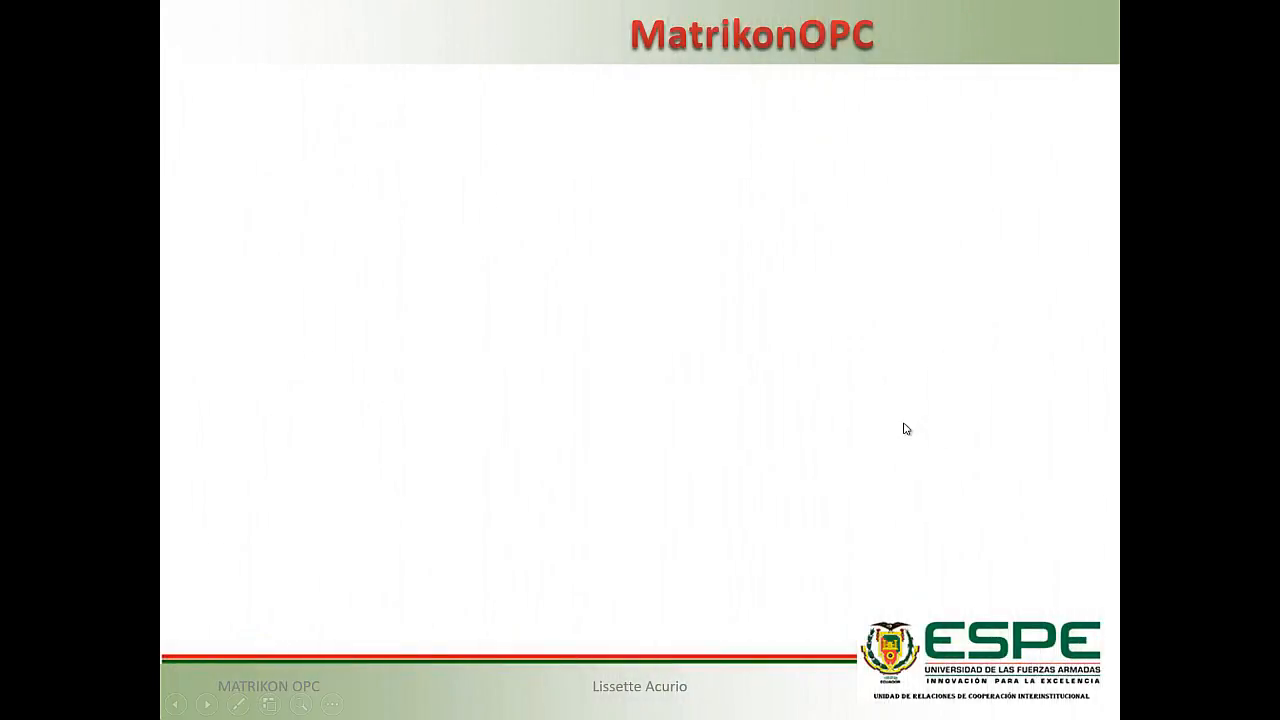
- Advance the slide show past Resumen to the Conclusión slide and reveal its first point
left_click(905, 387)
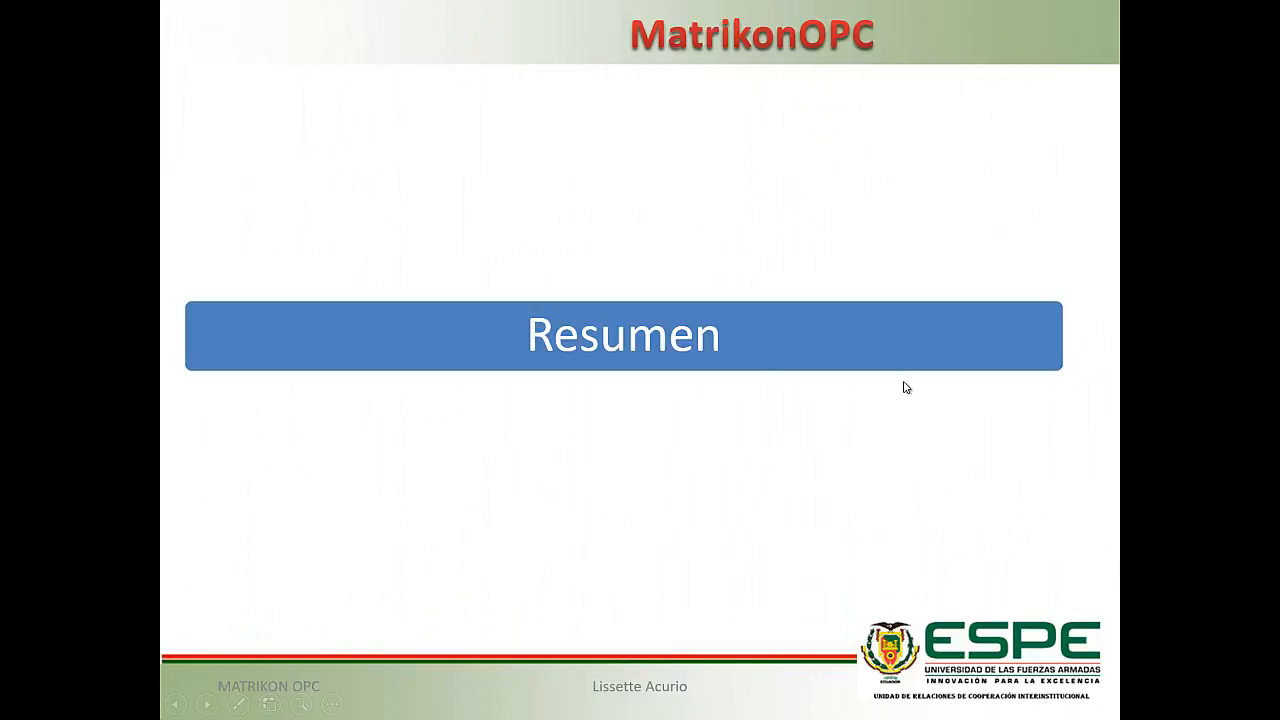
left_click(905, 387)
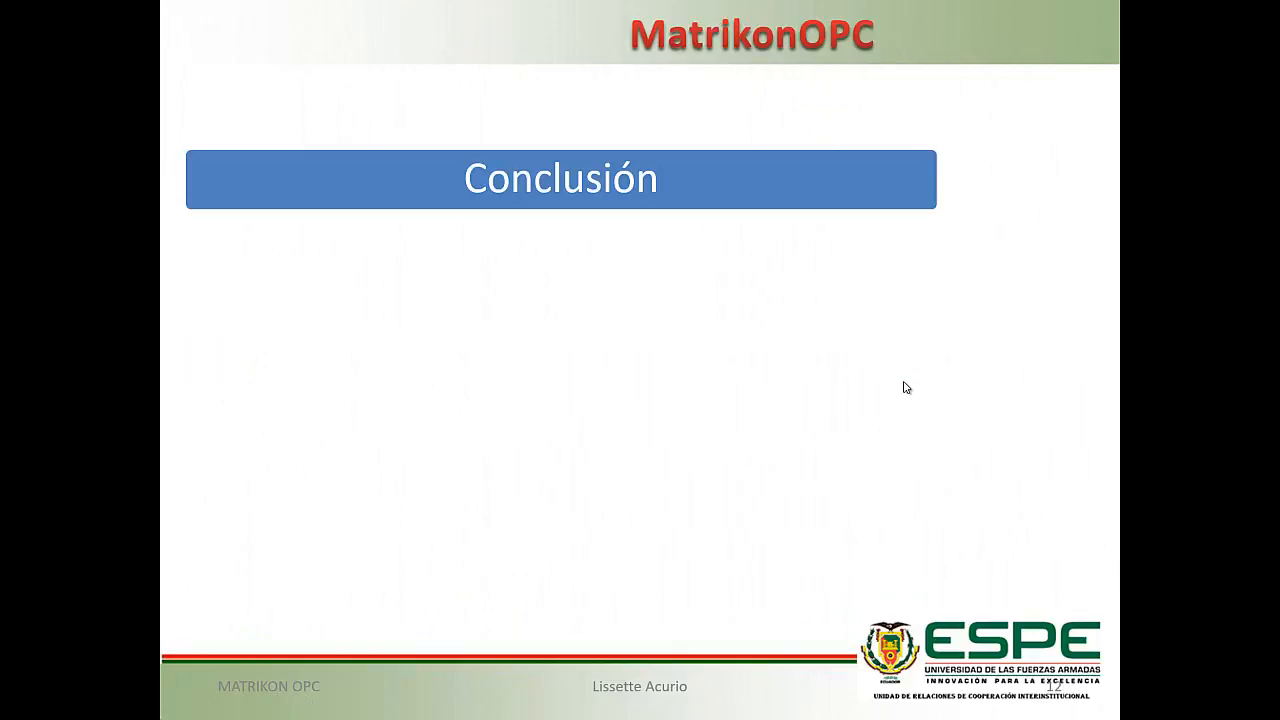
left_click(905, 387)
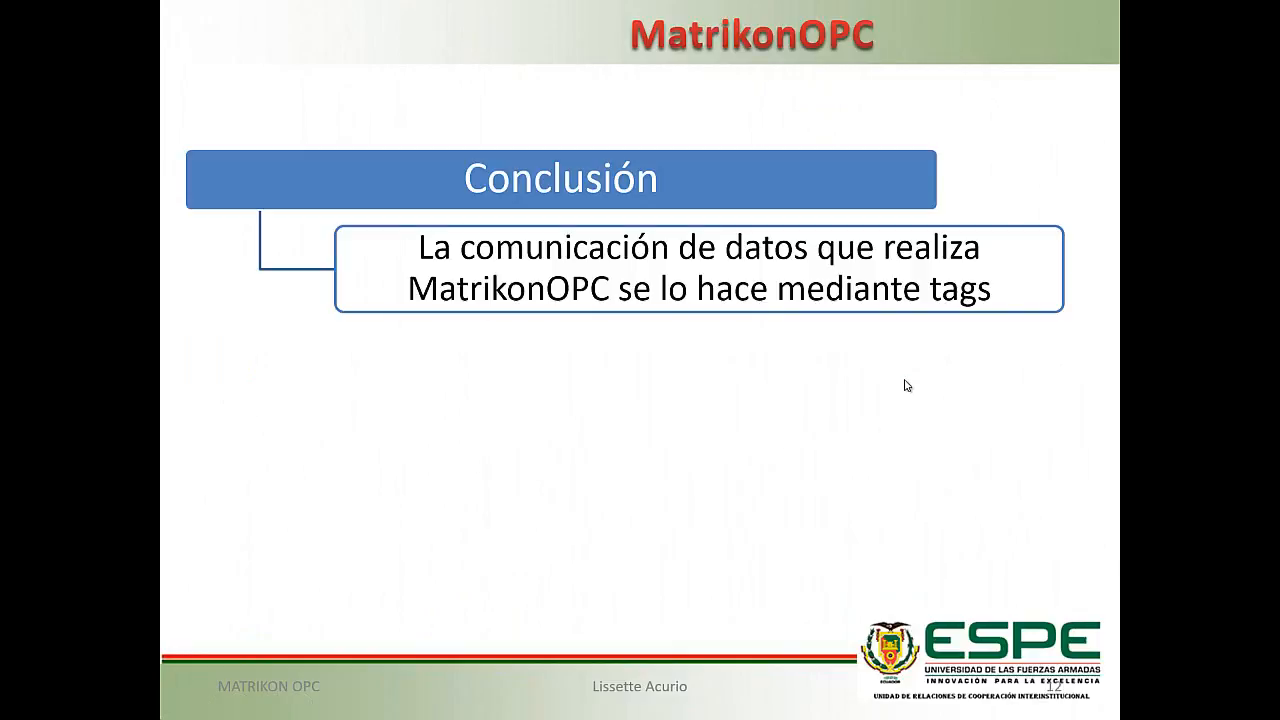